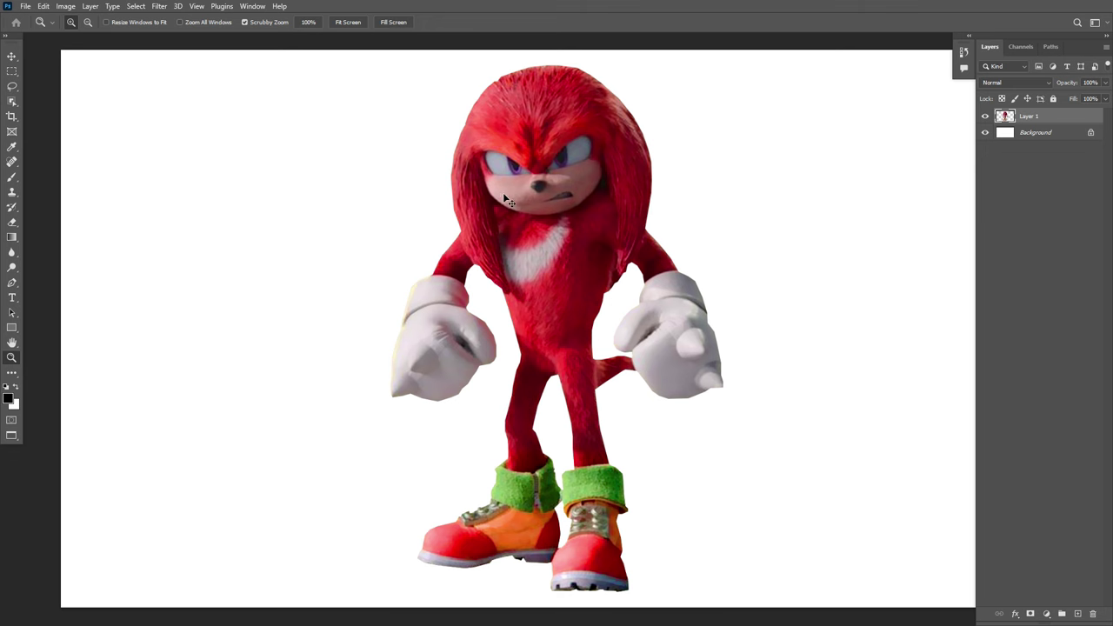
Raise the saturation of the full-body character layer with Hue/Saturation
key(ctrl+u)
drag(498, 122, 923, 151)
drag(948, 258, 981, 258)
click(1078, 166)
Set the foreground colour to a bright red
key(z)
key(i)
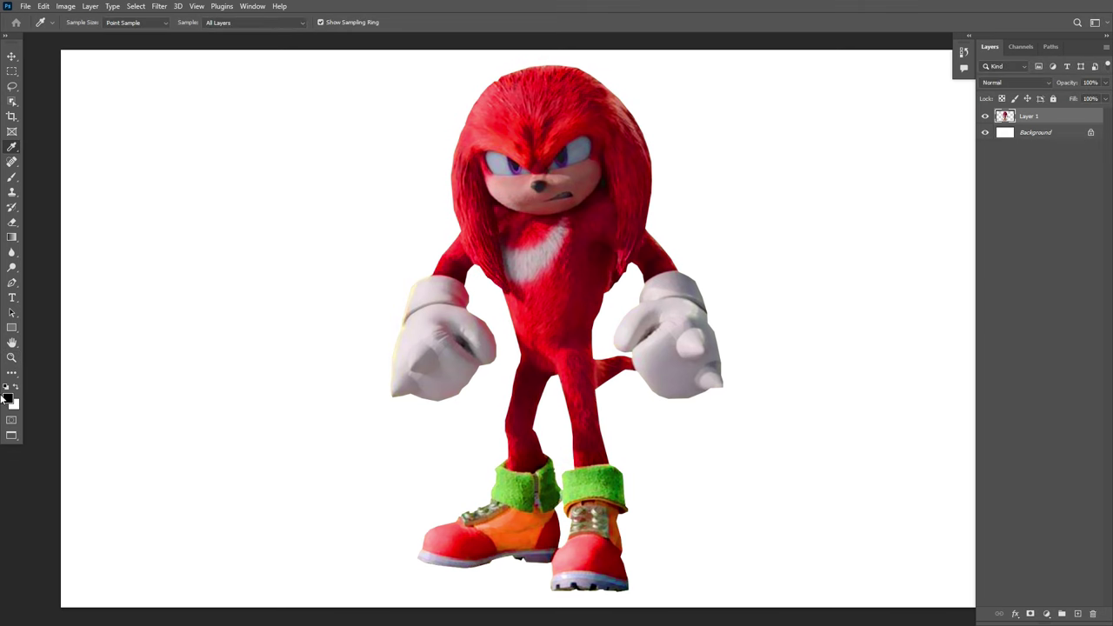
click(7, 36)
click(15, 225)
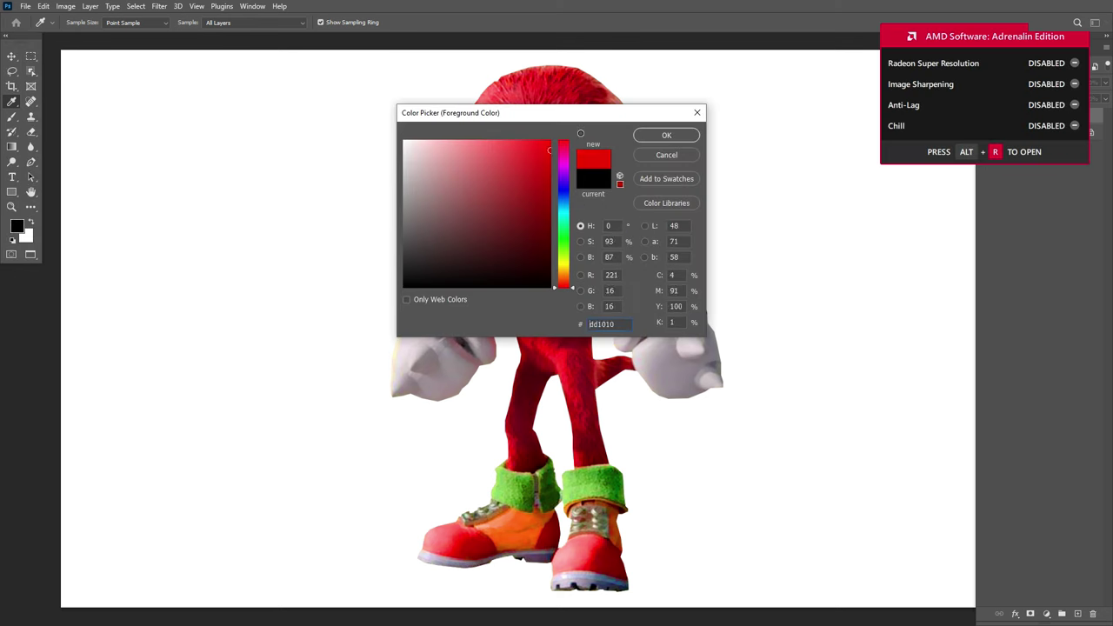
click(661, 135)
Fill the Background layer with the red foreground colour using the Paint Bucket
key(g)
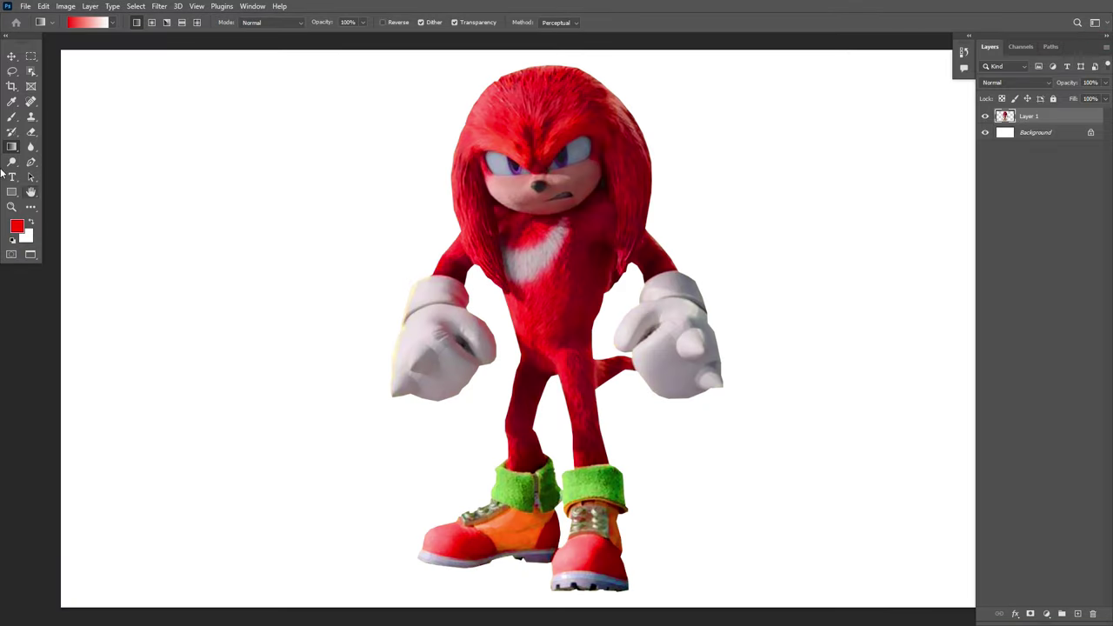
right_click(11, 147)
click(74, 156)
click(196, 204)
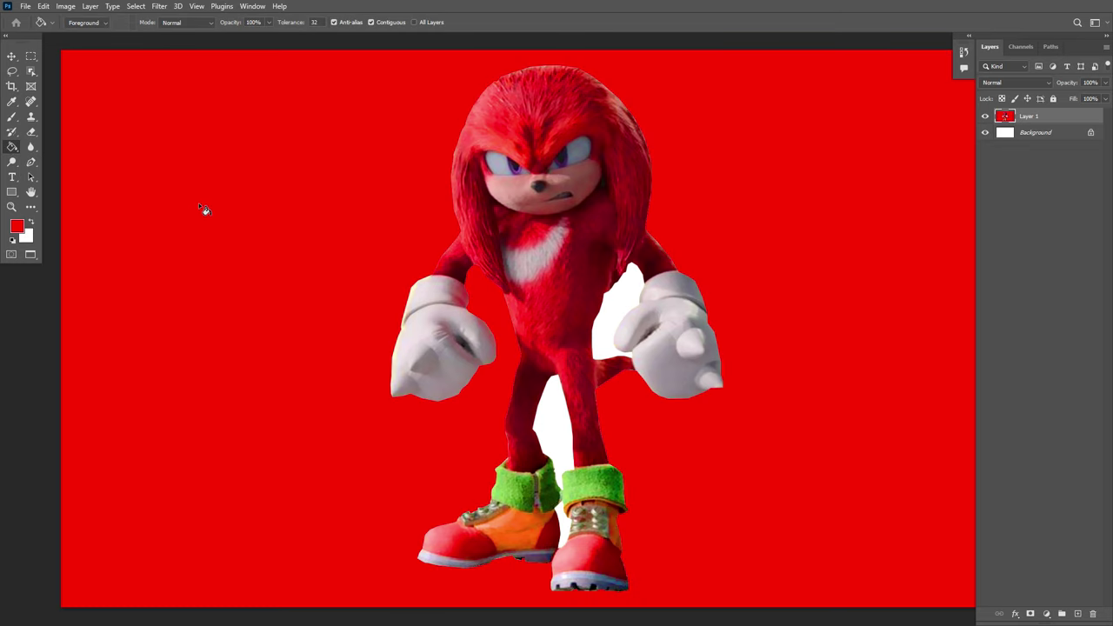
key(ctrl+z)
click(1035, 132)
click(311, 221)
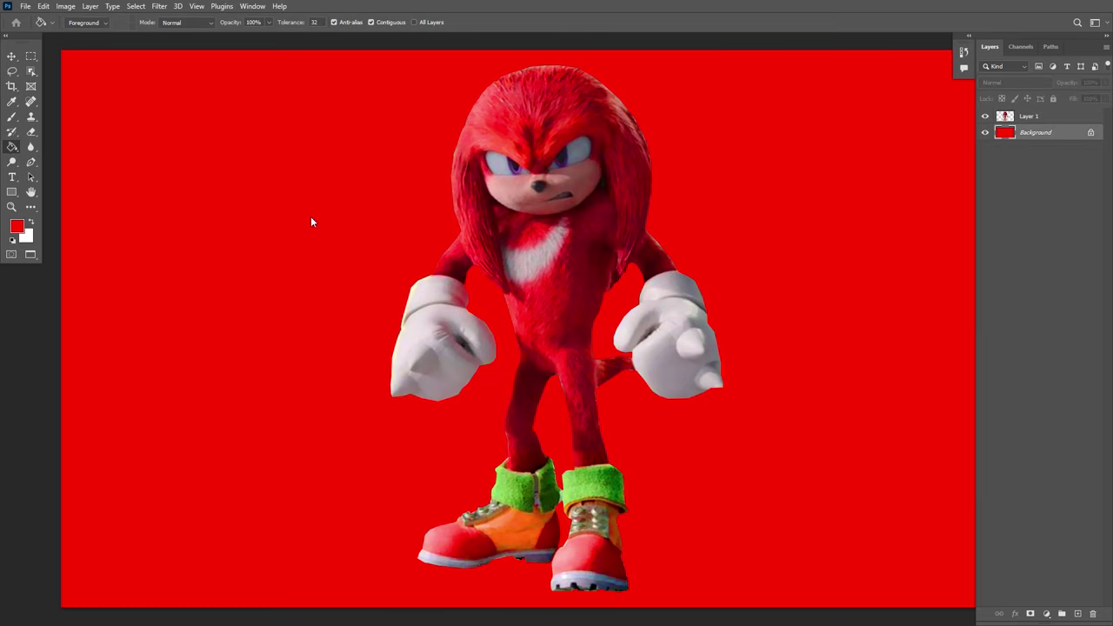
Change the foreground colour to a light pink
click(17, 227)
drag(535, 151, 440, 132)
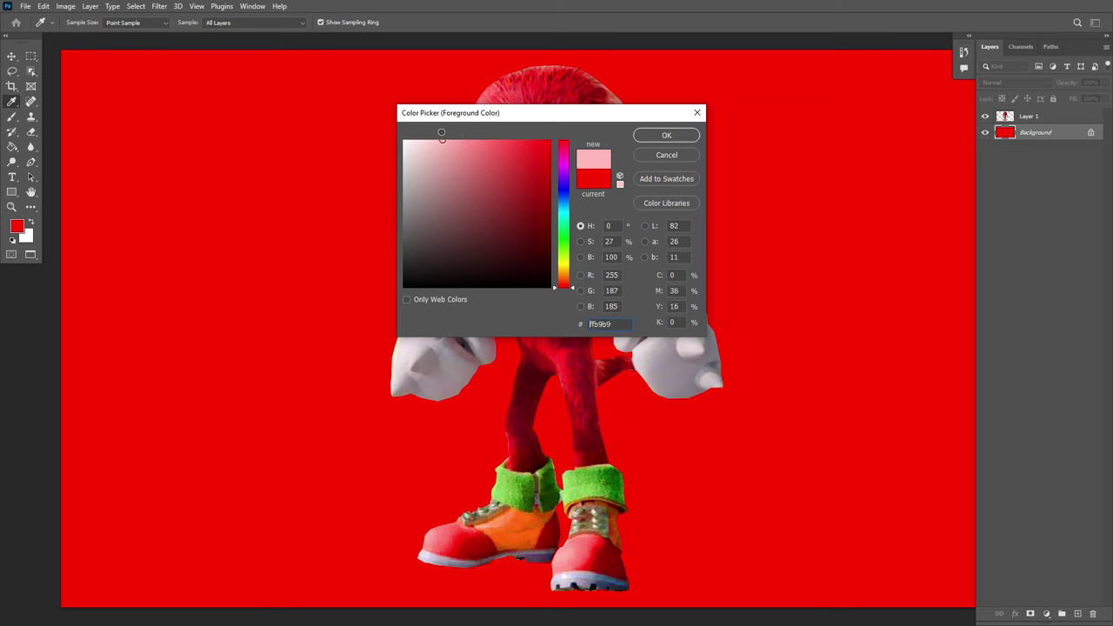
click(666, 134)
Paint a large soft pink glow behind the character on the Background layer with a greatly enlarged brush
key(b)
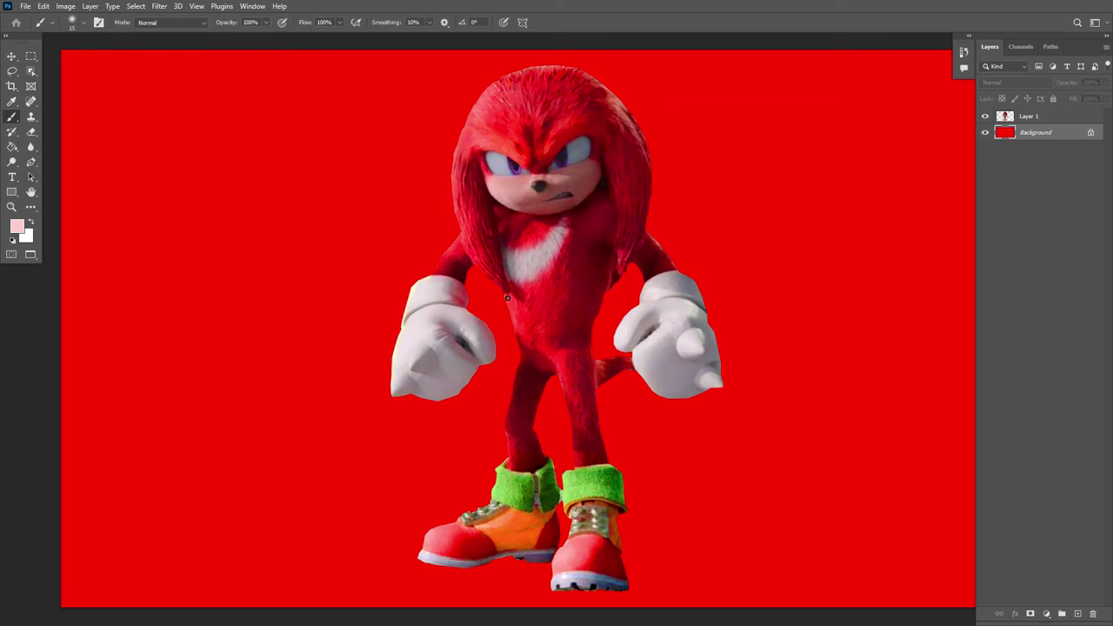
key(bracketright)
key(bracketright)
key(bracketright)
key(bracketright)
key(bracketright)
key(bracketright)
key(bracketright)
key(bracketright)
key(bracketright)
key(bracketright)
key(bracketright)
key(bracketright)
key(bracketright)
key(bracketright)
key(bracketright)
key(bracketright)
key(bracketright)
key(bracketright)
key(bracketright)
key(bracketright)
click(540, 335)
key(bracketright)
key(bracketright)
key(bracketright)
click(540, 336)
click(540, 336)
click(540, 335)
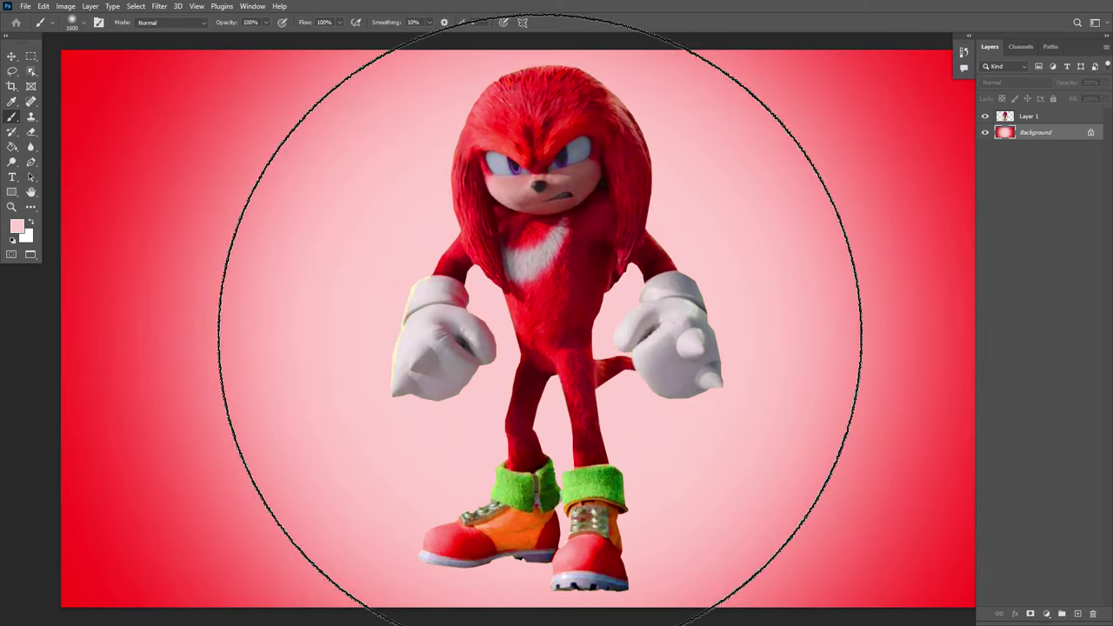
Examine the character cutout against the glowing background up close, then fit the whole image in view
key(z)
click(582, 305)
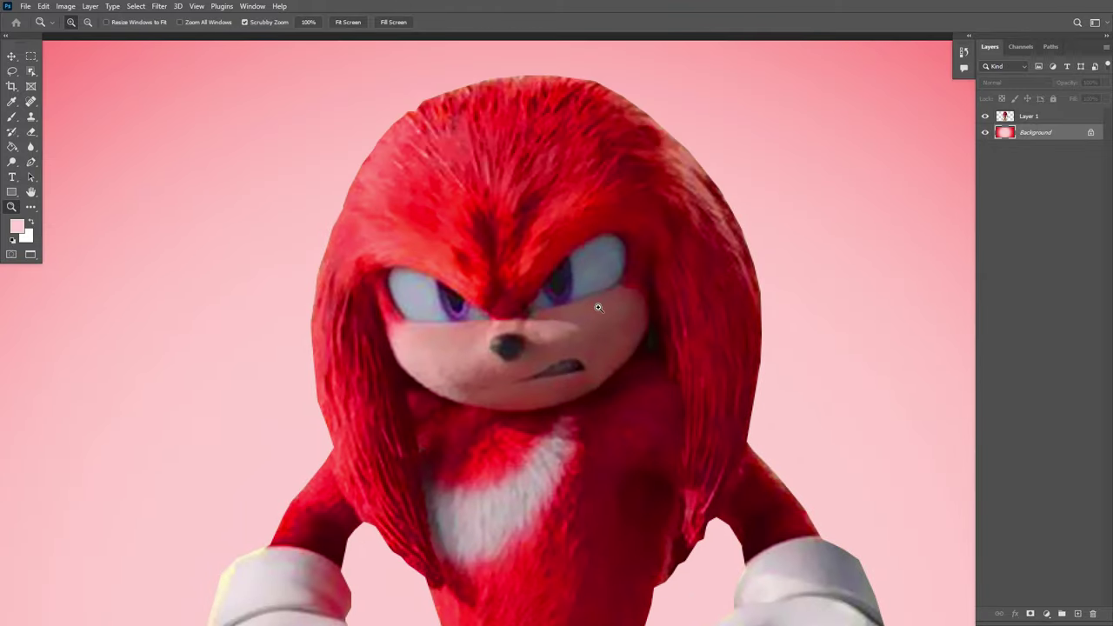
key(h)
drag(956, 596, 944, 226)
drag(899, 462, 903, 283)
drag(881, 529, 879, 408)
key(z)
click(349, 20)
Copy the full-body character from Untitled-1 into the Untitled-2 document
key(f)
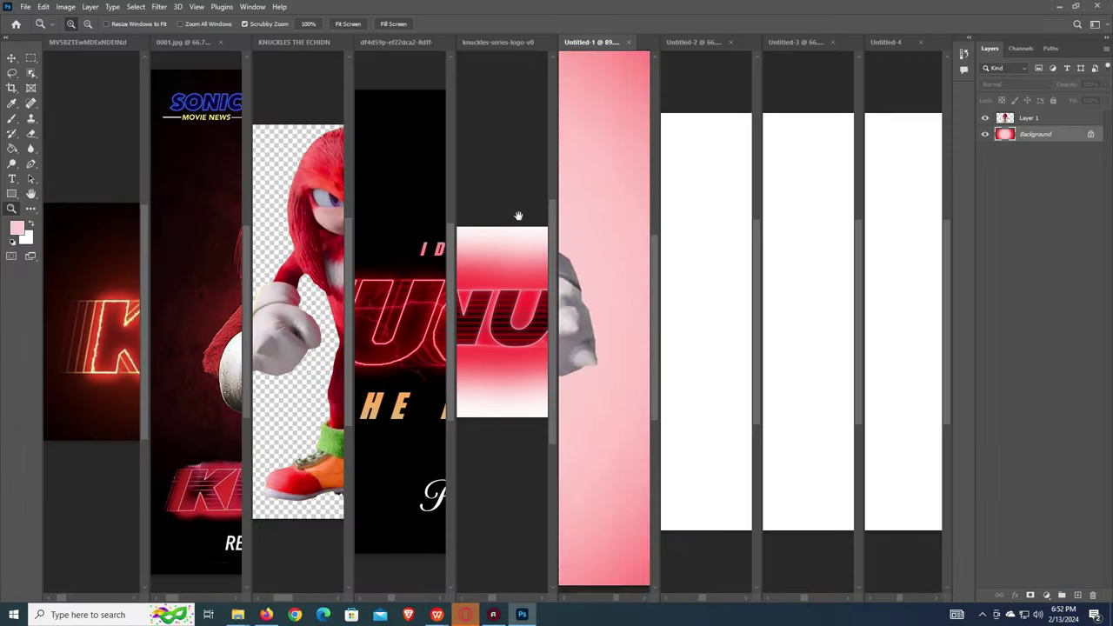
drag(518, 216, 700, 287)
key(v)
Copy the 0001.jpg poster into the Untitled-3 document and position it near the middle of the canvas
drag(199, 268, 114, 260)
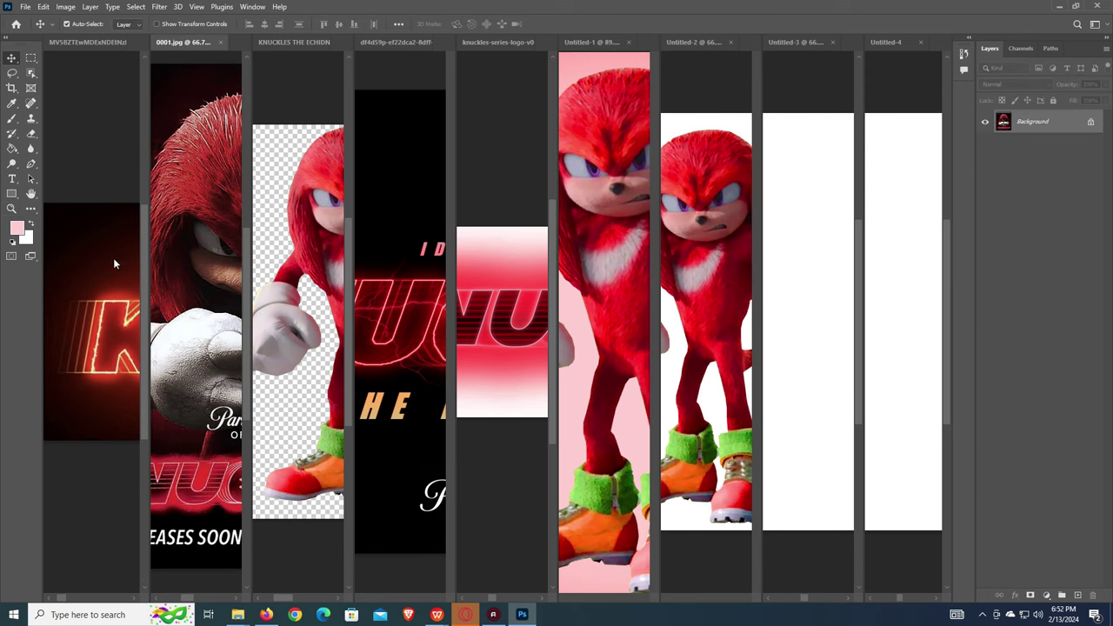
drag(208, 204, 790, 267)
key(f)
drag(582, 283, 540, 219)
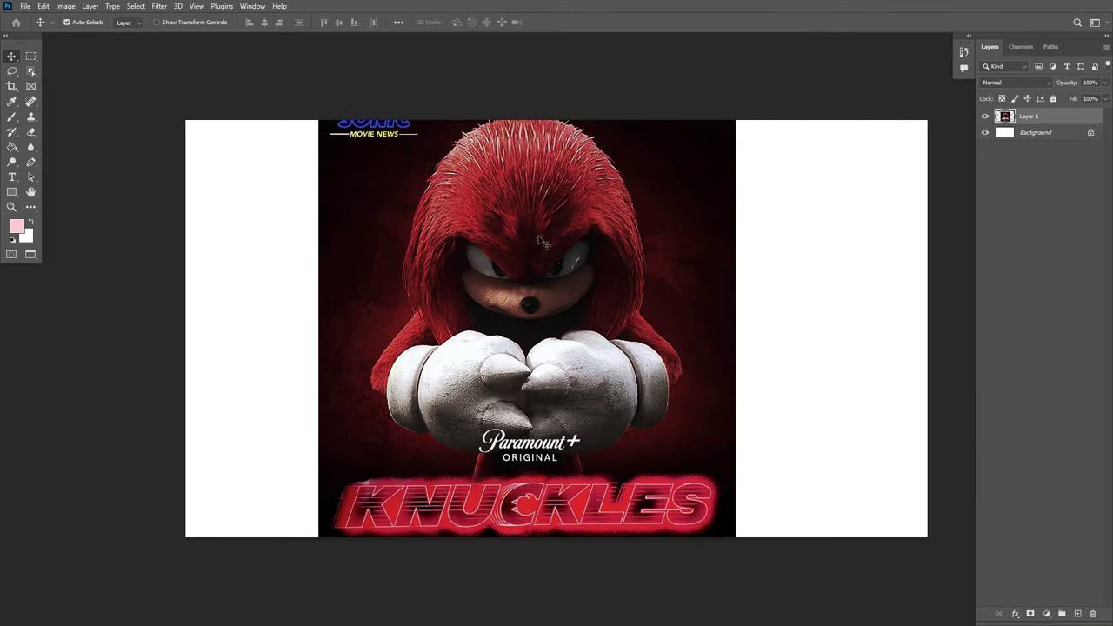
Lasso roughly around the poster's character, copy the selection to a new layer and hide the original poster layer
key(z)
key(l)
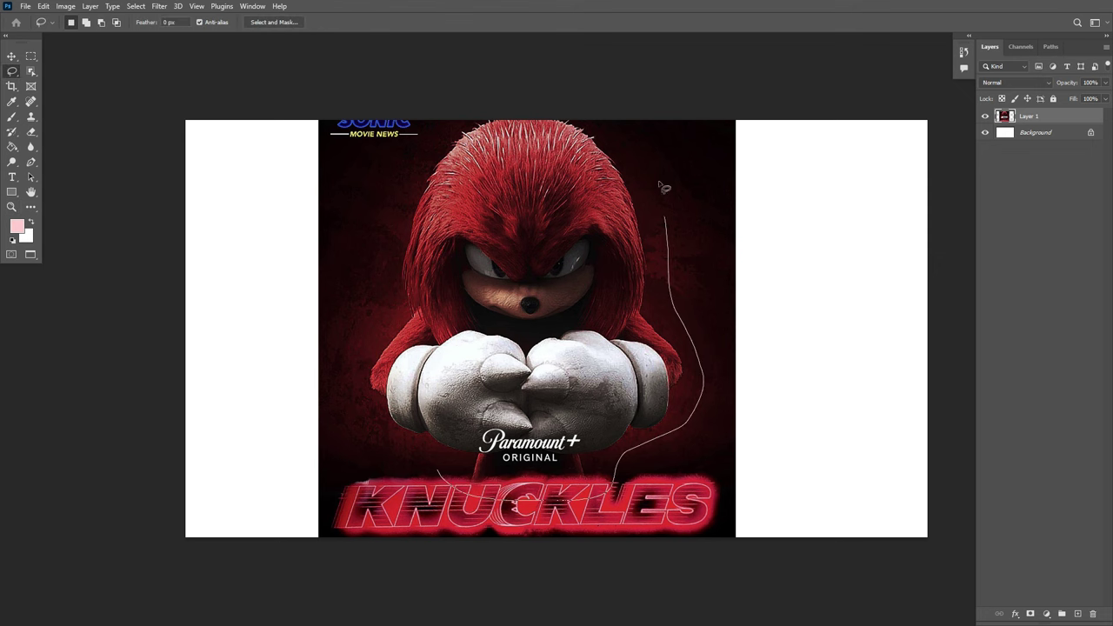
drag(371, 463, 365, 457)
key(ctrl+j)
click(985, 132)
Start a Pen path at the gloves' lower edge and trace along the right-hand glove and cuff
key(z)
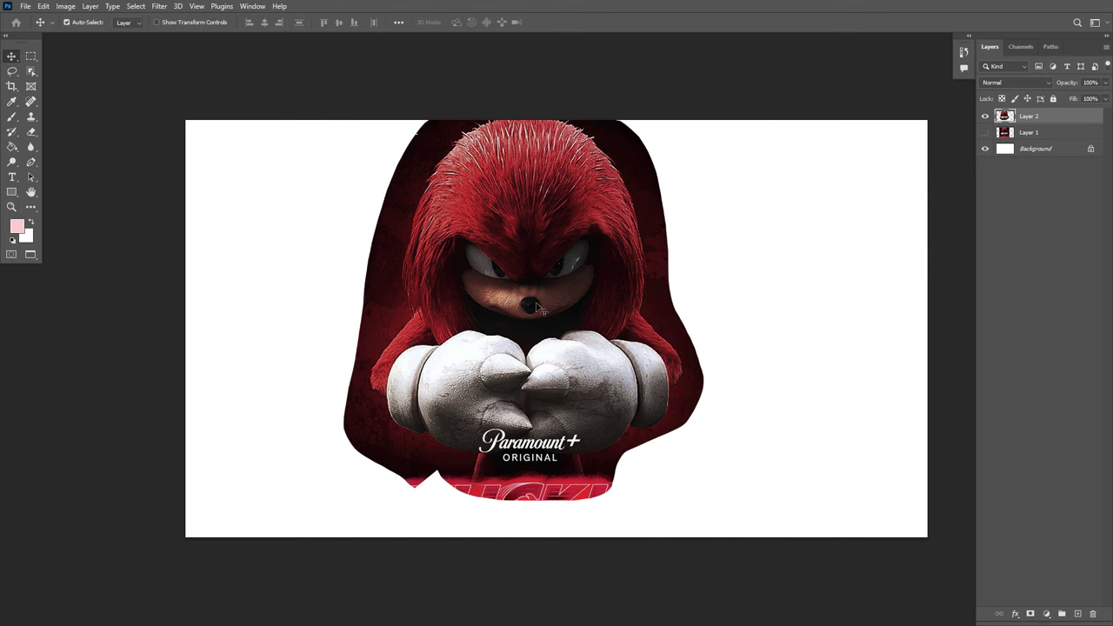
click(554, 452)
click(557, 468)
key(p)
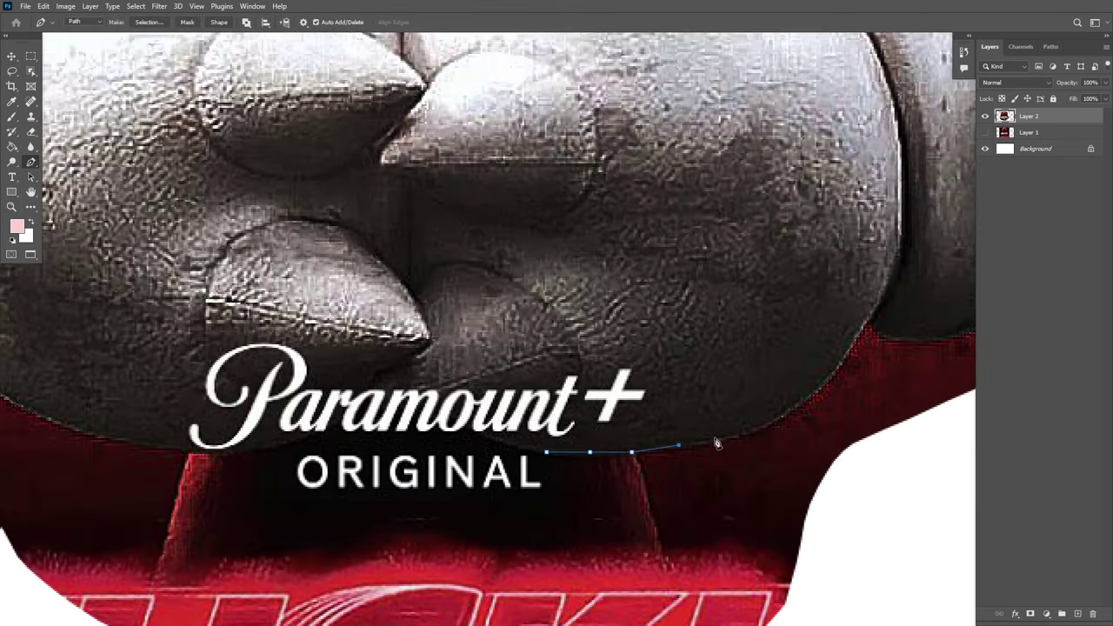
click(899, 341)
click(923, 337)
drag(943, 335, 598, 446)
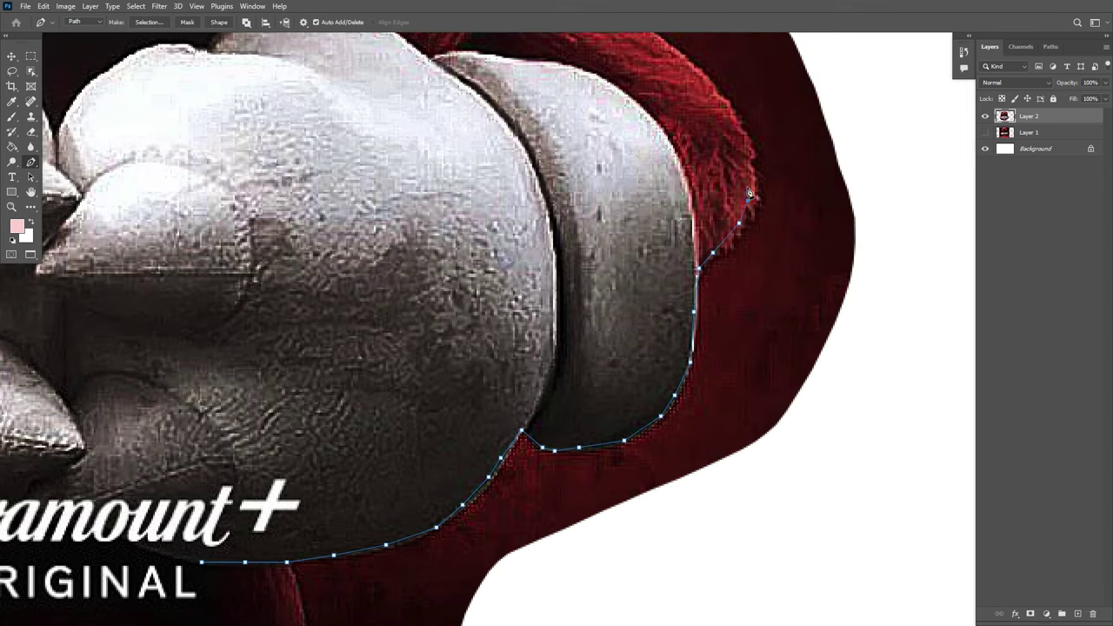
Continue the path up the right-hand arm and hair and across the top of the head
drag(701, 77, 817, 274)
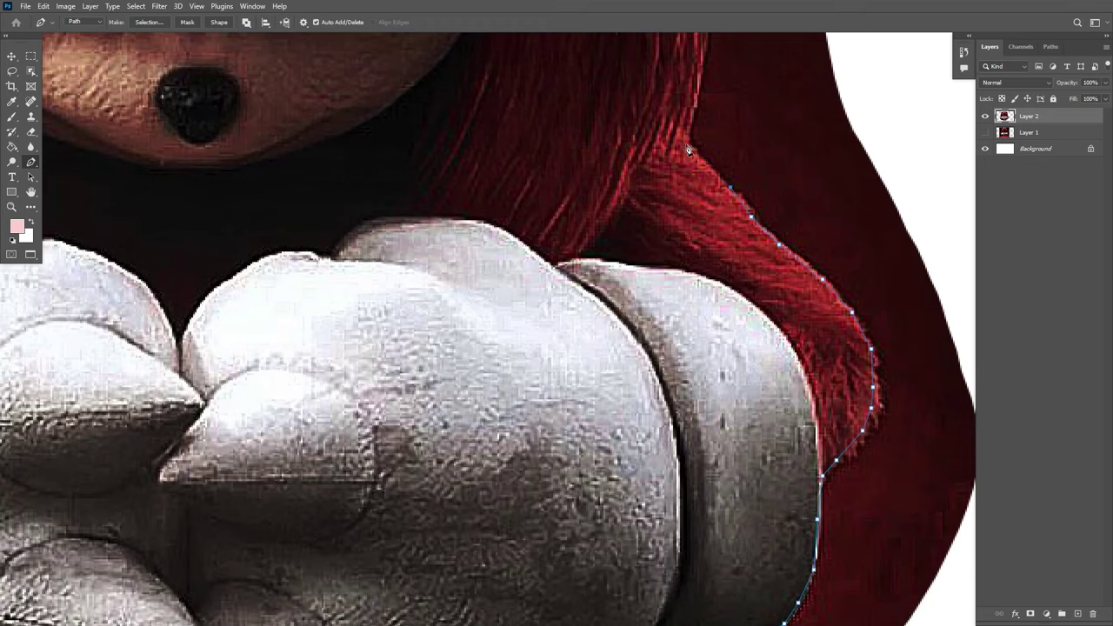
drag(687, 151, 729, 278)
drag(732, 134, 738, 320)
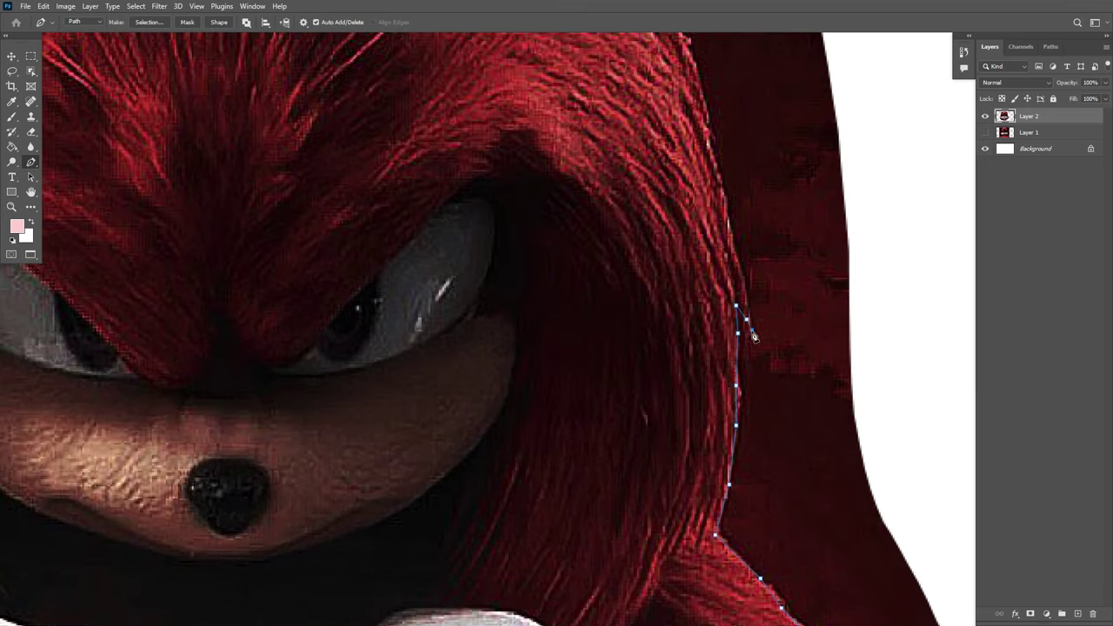
drag(721, 161, 734, 374)
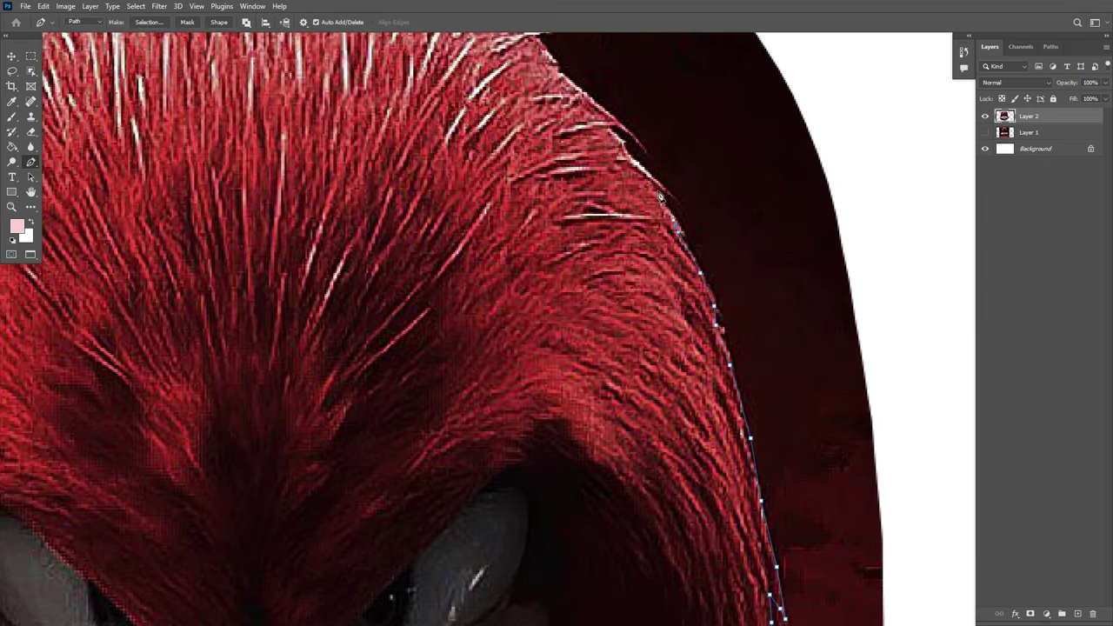
drag(563, 83, 632, 180)
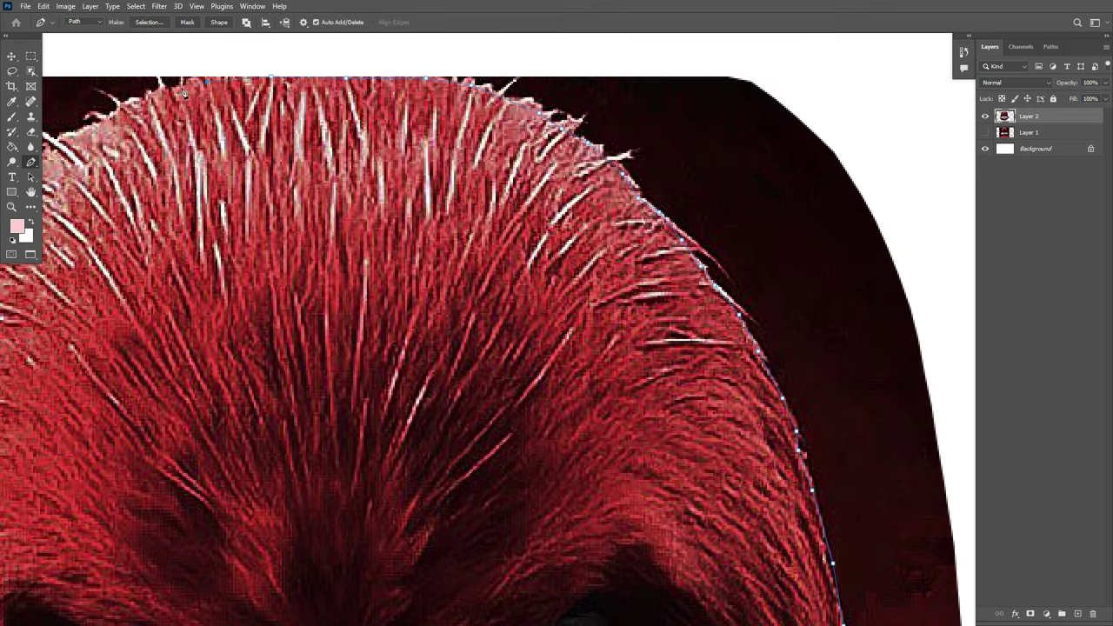
Trace the path down the left side of the character's head and hair
drag(95, 160, 391, 122)
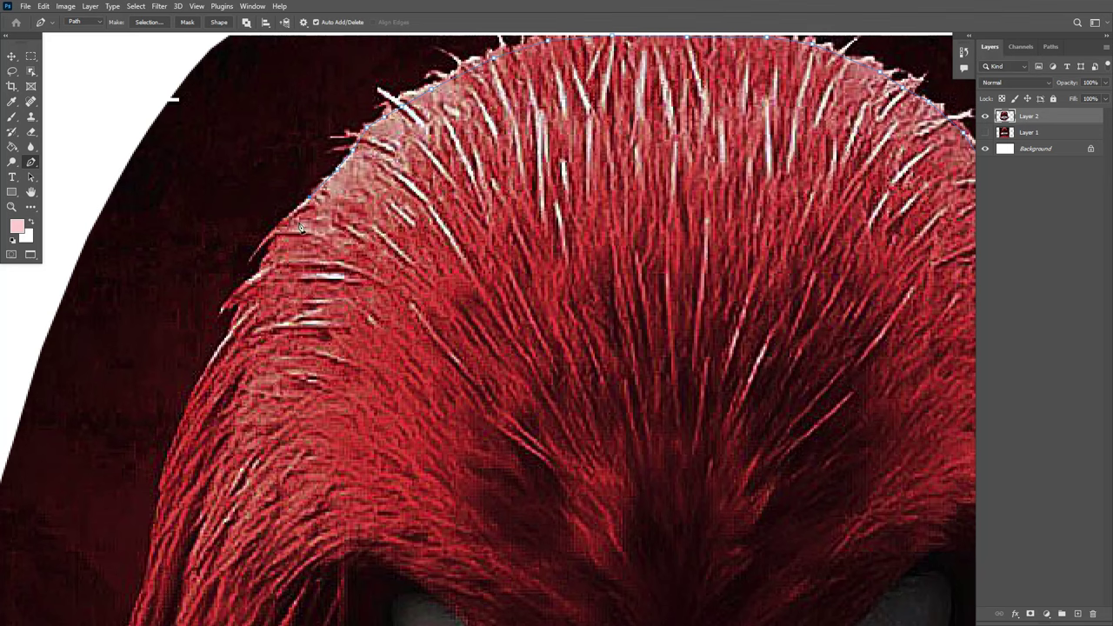
drag(231, 335, 311, 159)
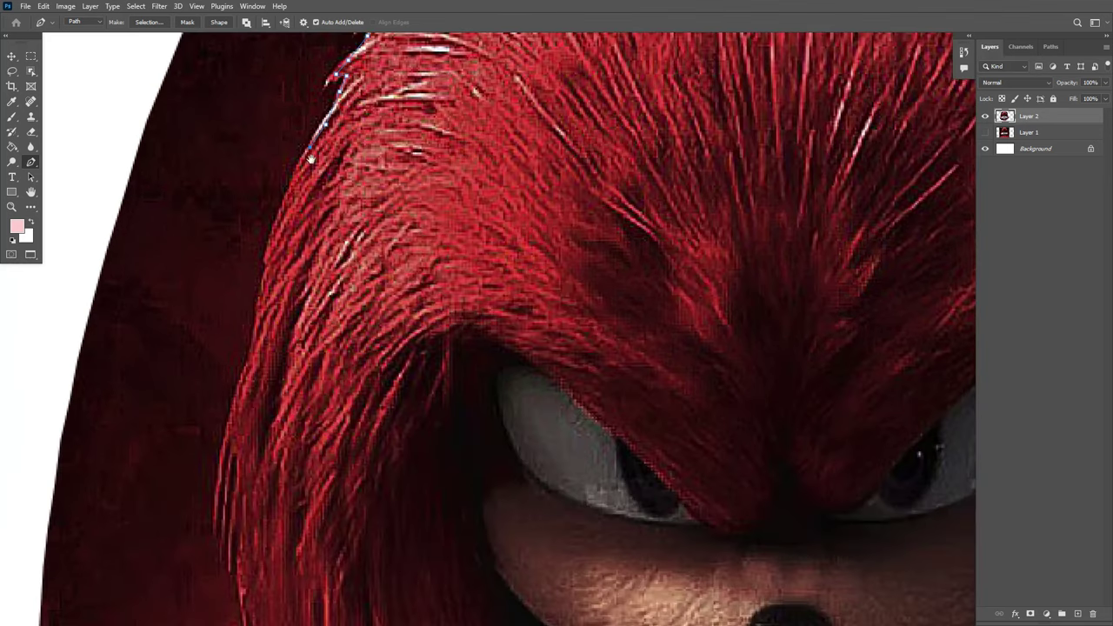
click(247, 358)
click(237, 402)
drag(242, 321, 260, 90)
click(249, 195)
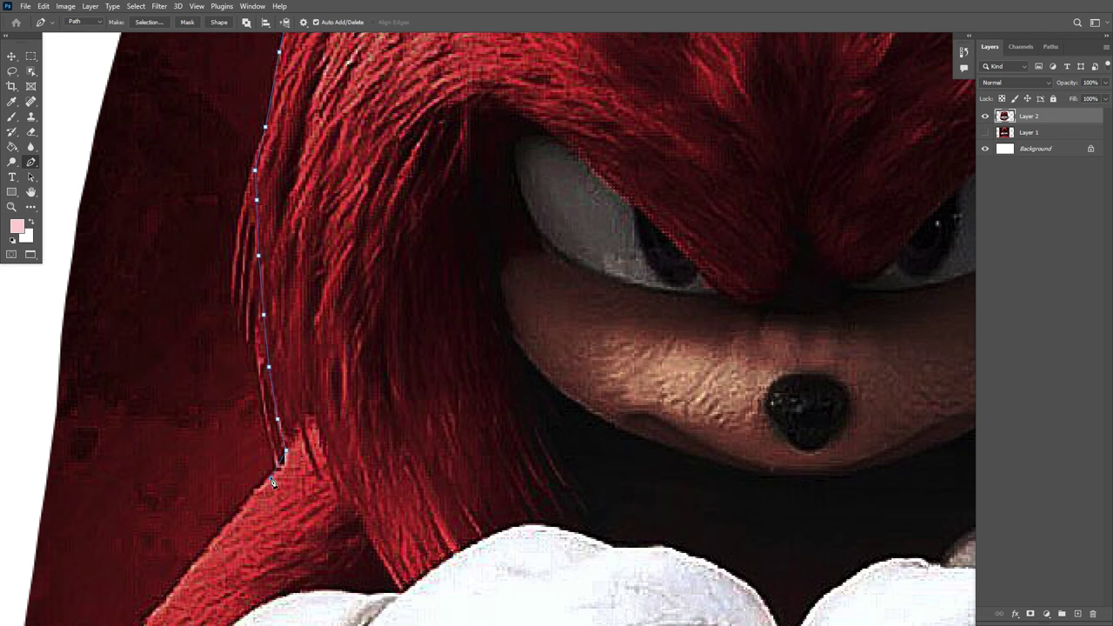
Trace the left-hand arm, cuff and the gloves' lower edge, and close the path at its starting point
drag(270, 478, 605, 185)
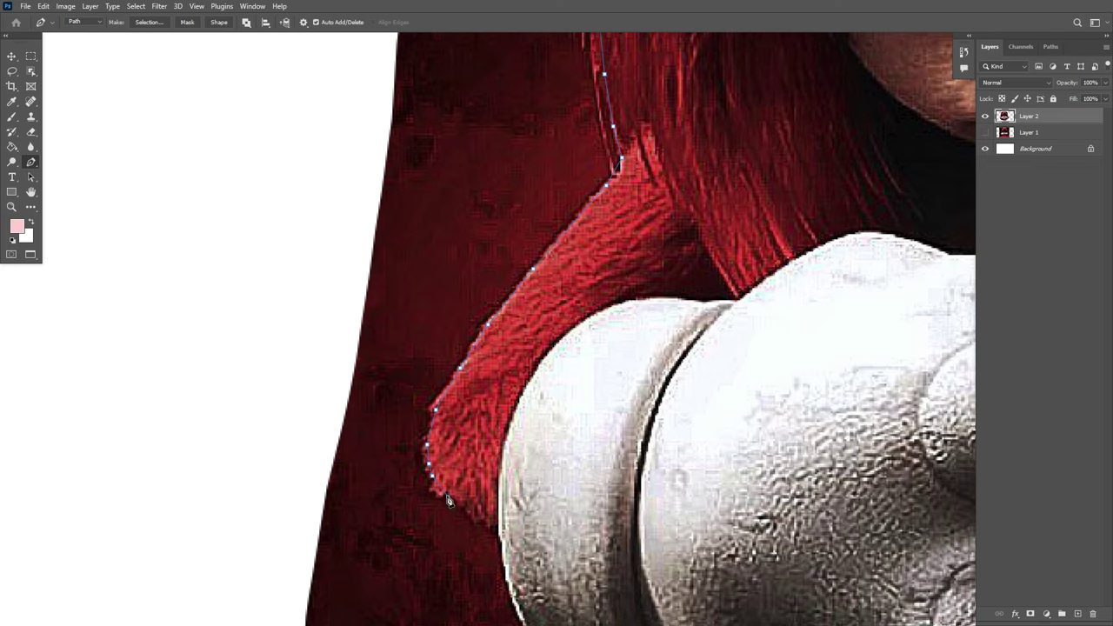
click(484, 525)
click(500, 535)
drag(499, 534, 384, 258)
click(390, 294)
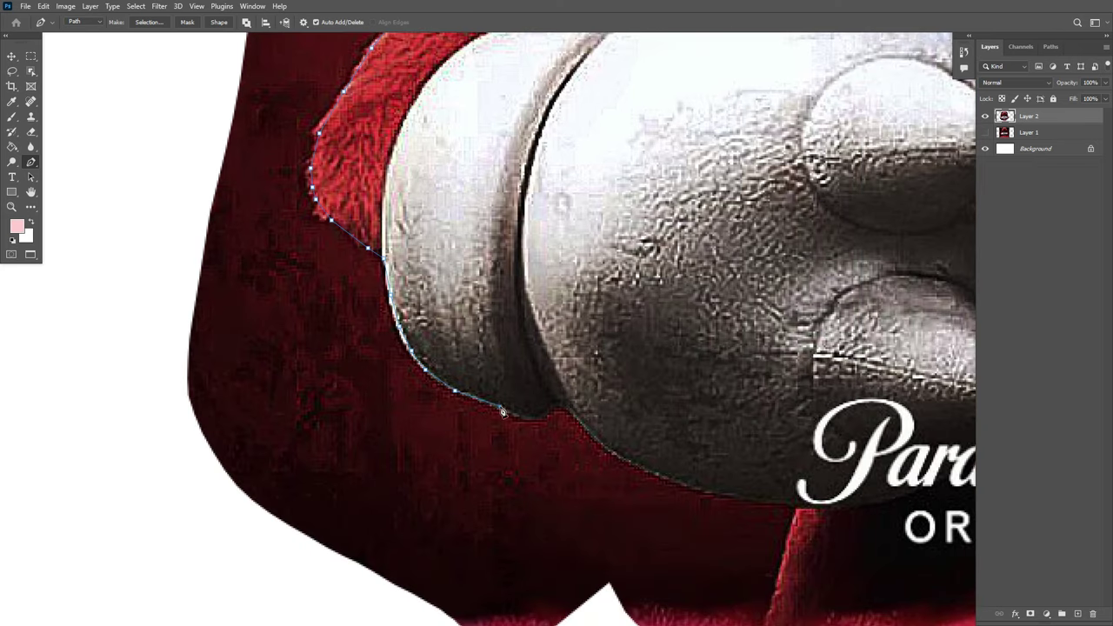
drag(670, 485, 391, 328)
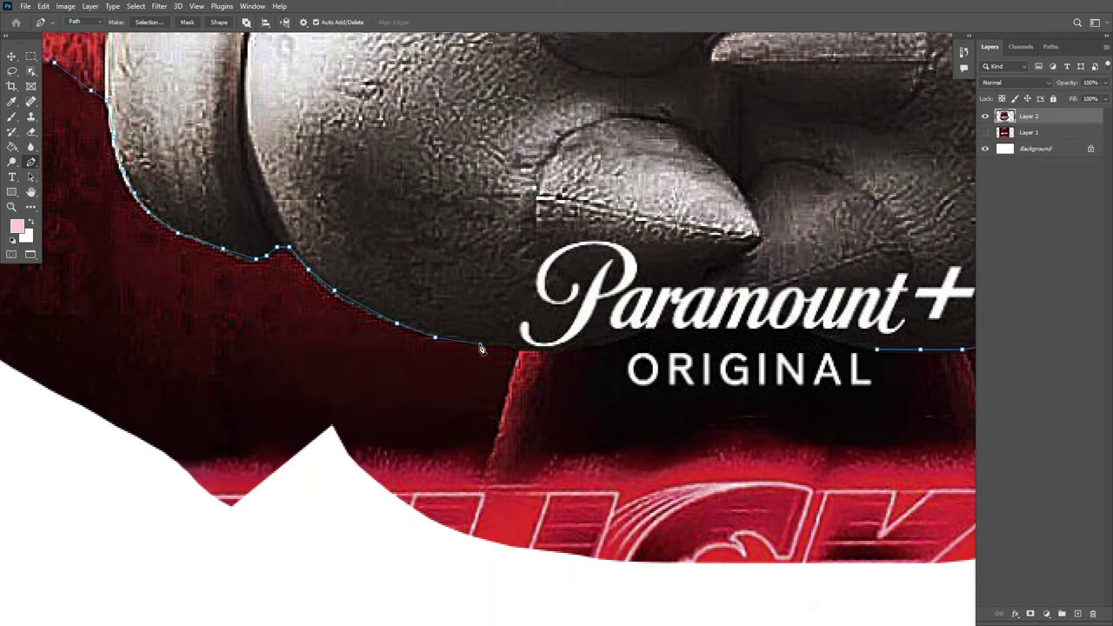
drag(695, 323, 523, 333)
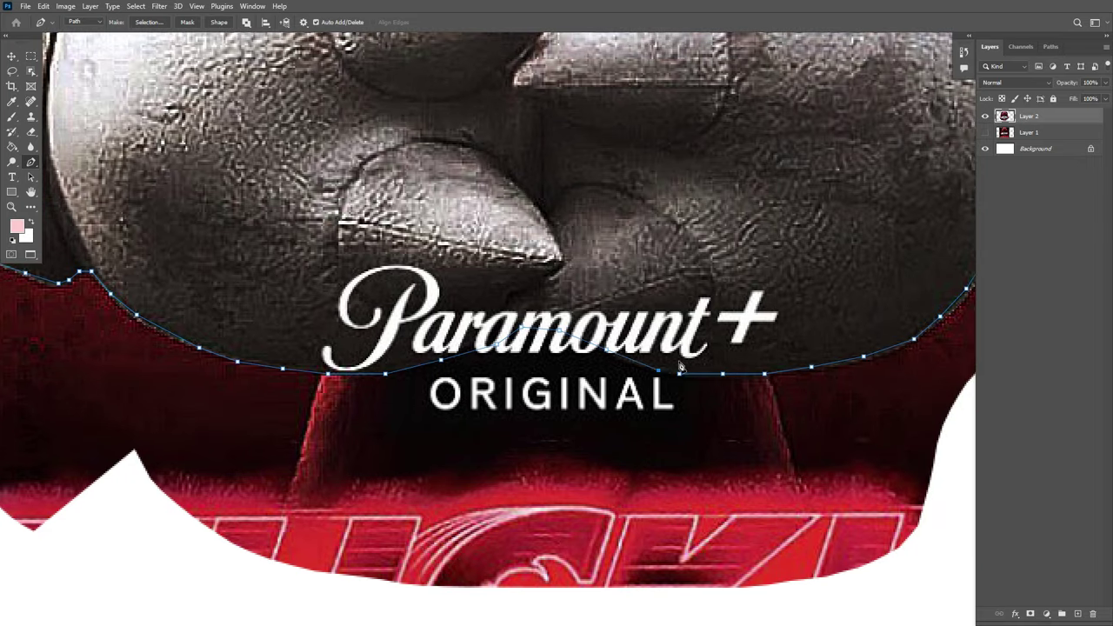
click(679, 371)
Convert the path to a selection, copy the character to a new layer and hide the rough cutout layer
key(ctrl+Return)
key(ctrl+j)
click(985, 132)
Select the cutout's pixels and clone dark glove texture over the first letters of the Paramount+ logo
alt+click(556, 192)
alt+click(557, 193)
drag(554, 191, 525, 272)
ctrl+click(507, 248)
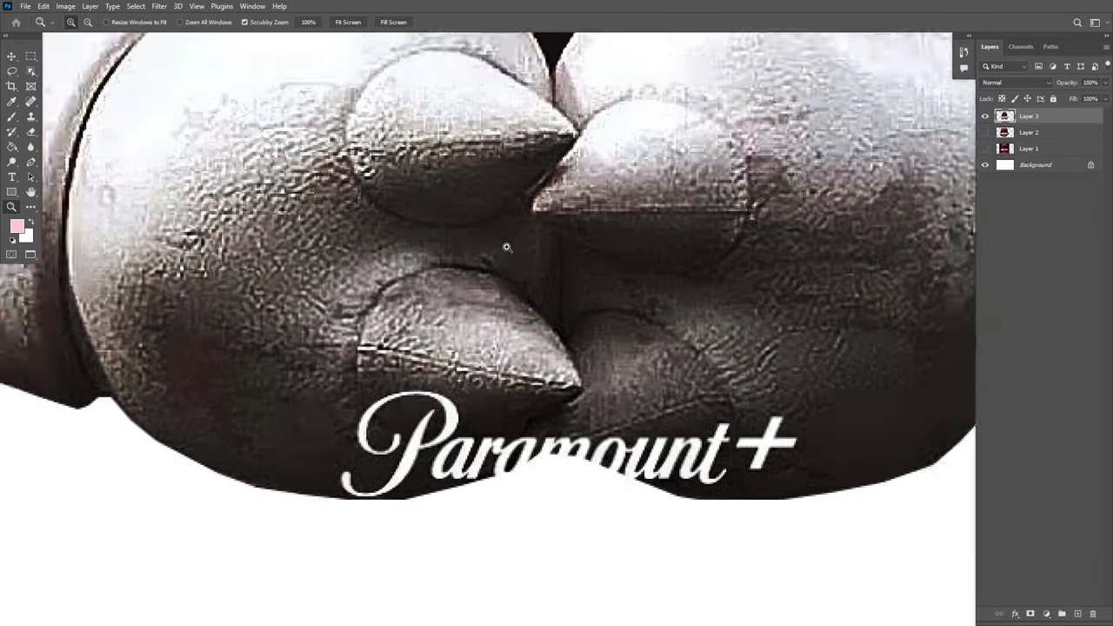
key(s)
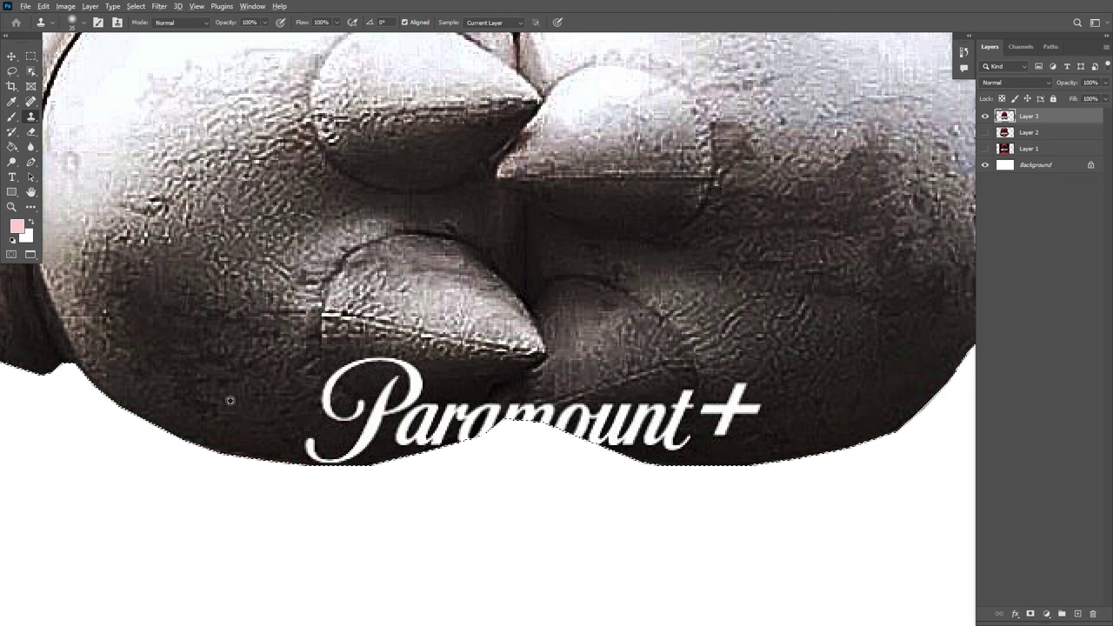
alt+click(230, 400)
drag(332, 402, 415, 426)
alt+click(258, 412)
mouse_move(320, 445)
mouse_down()
mouse_move(454, 428)
mouse_move(422, 462)
mouse_up()
alt+click(253, 425)
mouse_move(316, 388)
mouse_down()
mouse_move(350, 367)
mouse_move(304, 391)
mouse_move(343, 423)
mouse_move(461, 439)
mouse_up()
Clone glove texture over the plus sign and remaining logo letters, then clear the selection
mouse_move(757, 397)
mouse_down()
mouse_move(781, 372)
mouse_move(769, 408)
mouse_up()
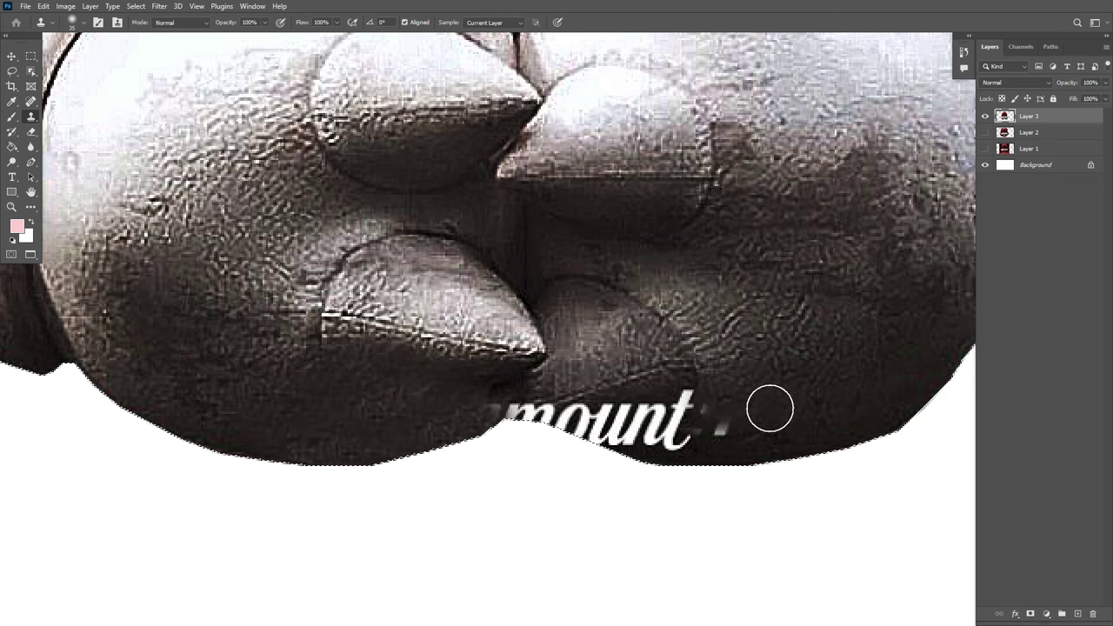
mouse_move(692, 406)
mouse_down()
mouse_move(638, 434)
mouse_move(616, 429)
mouse_move(649, 400)
mouse_move(475, 419)
mouse_up()
alt+click(791, 409)
alt+click(792, 421)
key(ctrl+d)
drag(532, 324, 516, 420)
key(p)
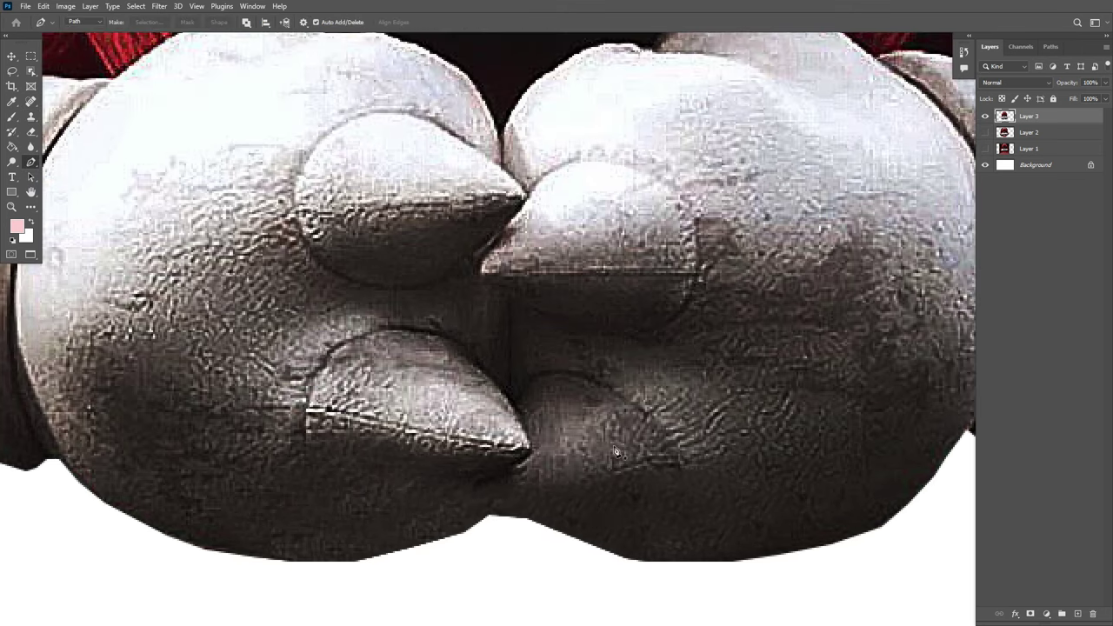
drag(617, 452, 462, 392)
mouse_move(422, 259)
mouse_down()
mouse_move(438, 266)
mouse_move(426, 278)
mouse_up()
key(v)
key(z)
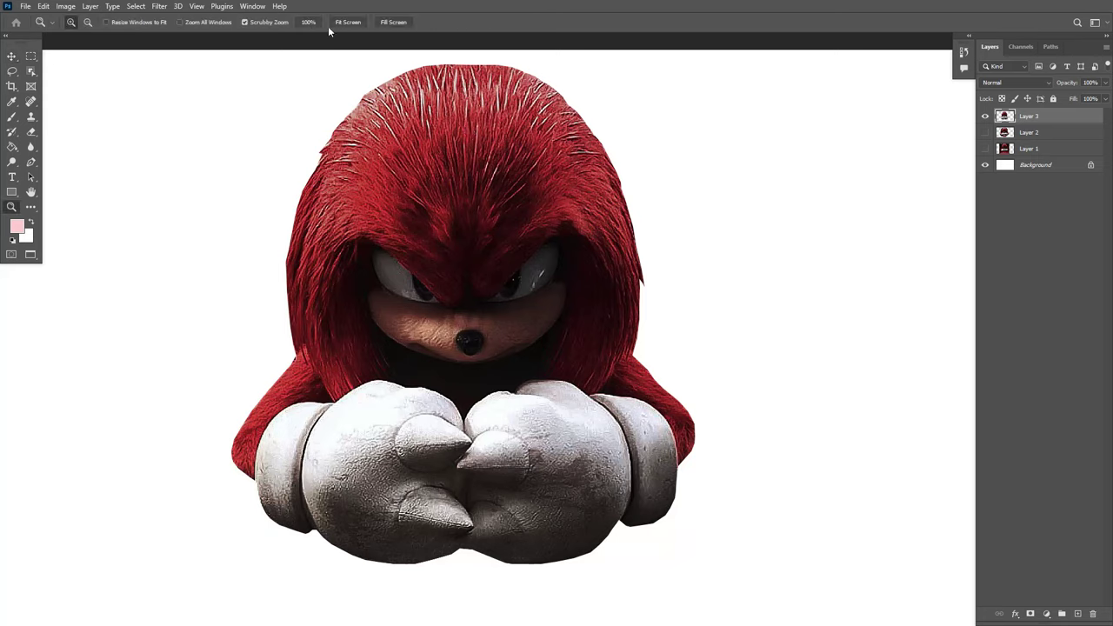
Move the character cutout down and enlarge it slightly with Free Transform
click(340, 23)
key(v)
drag(579, 412, 579, 455)
key(ctrl+t)
drag(723, 105, 742, 92)
drag(310, 551, 300, 565)
key(Return)
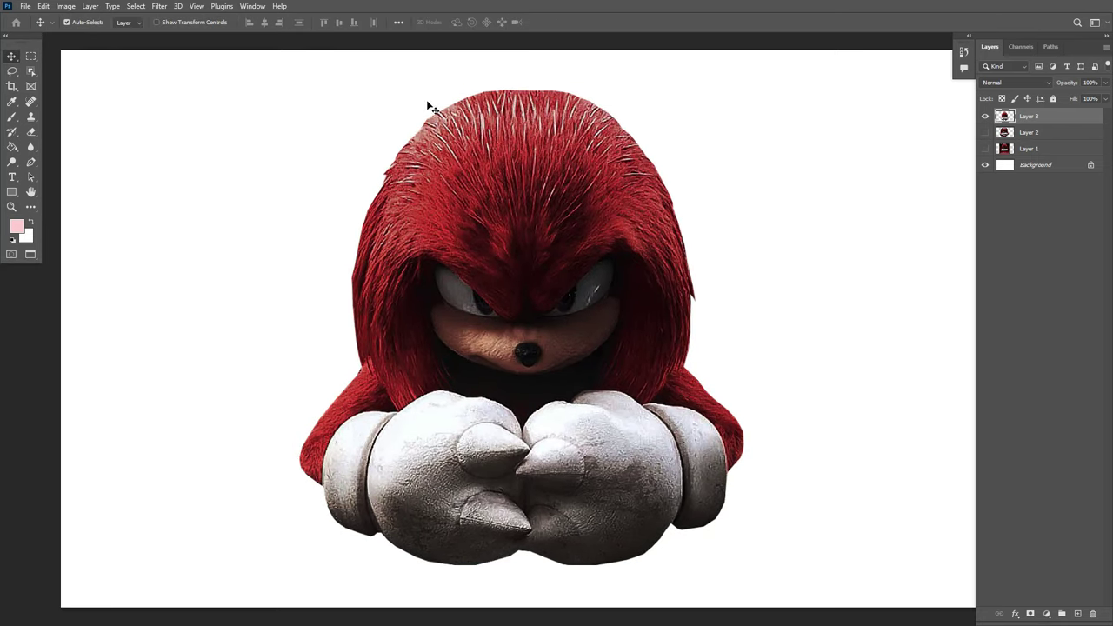
Raise the cutout layer's saturation to +36 with Hue/Saturation
key(i)
key(ctrl+u)
mouse_move(947, 254)
mouse_down()
mouse_move(986, 256)
mouse_move(968, 257)
mouse_up()
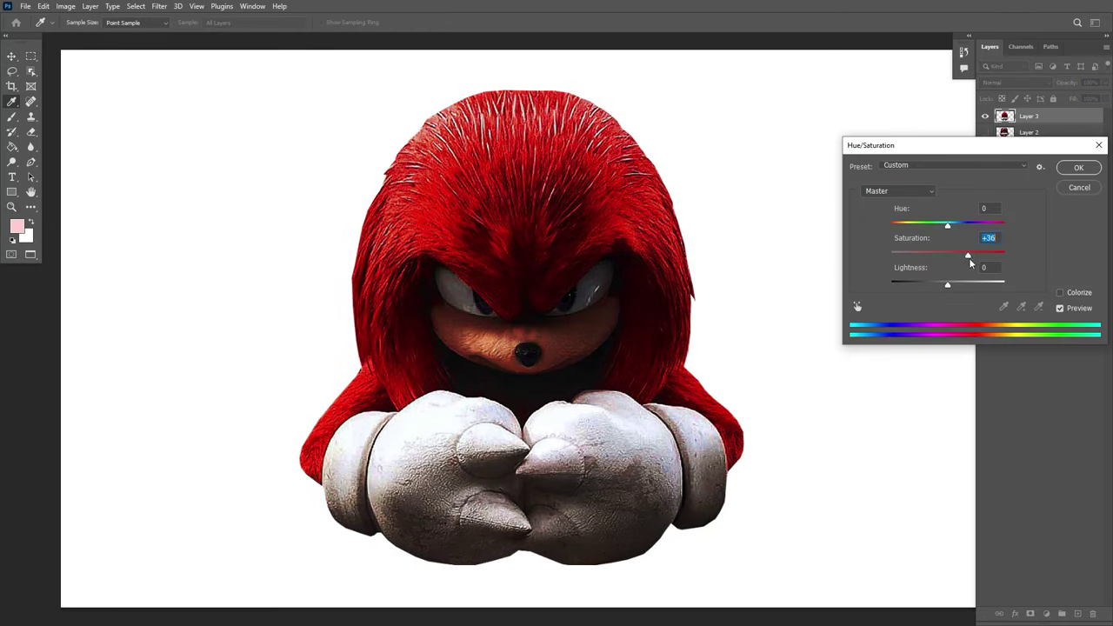
click(1078, 168)
Brighten the cutout layer's midtones with Levels
key(ctrl+l)
drag(530, 115, 874, 141)
drag(864, 272, 838, 275)
click(983, 164)
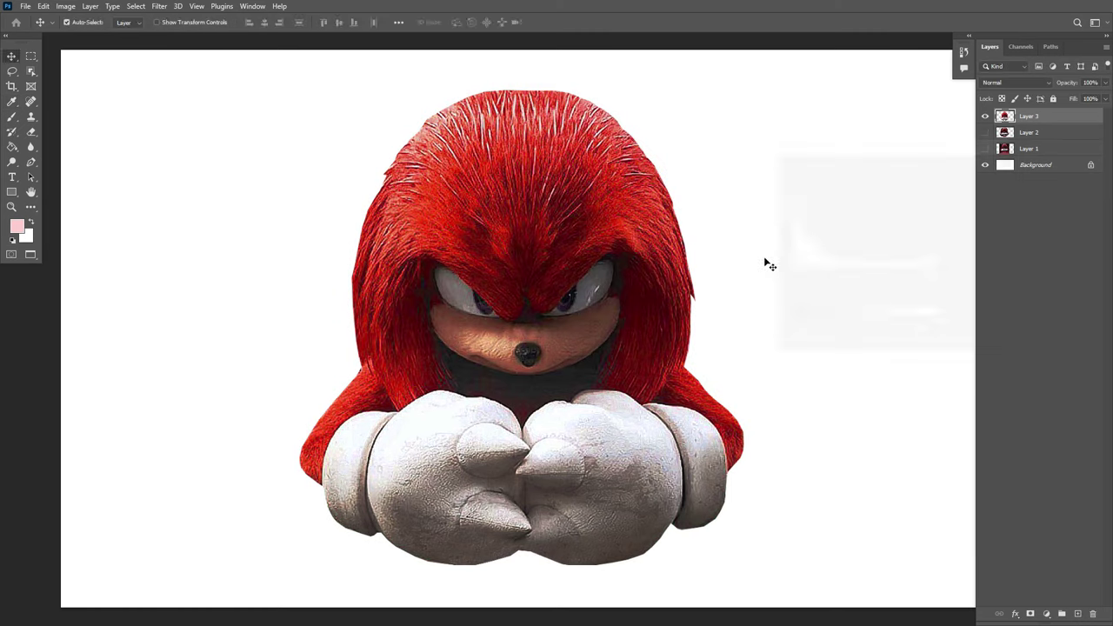
key(z)
click(346, 22)
key(v)
key(ctrl+t)
key(Return)
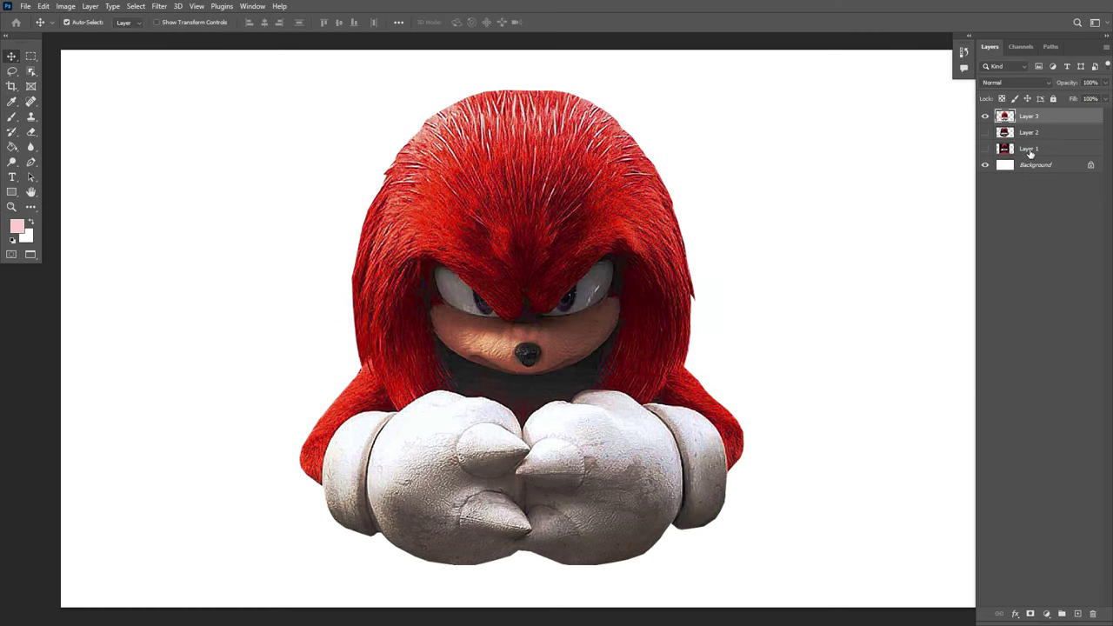
Delete the two hidden layers, Layer 1 and Layer 2
click(1030, 150)
shift+click(1046, 133)
click(1092, 614)
Fill the white background around the character cutout with solid bright red
click(18, 226)
click(550, 154)
click(666, 134)
key(g)
click(813, 141)
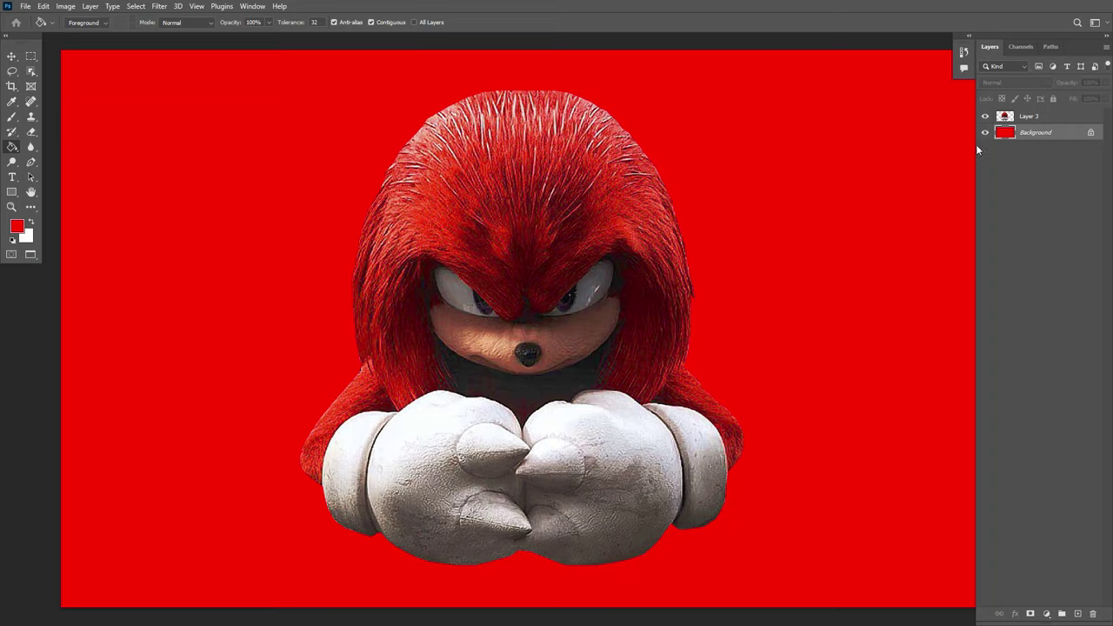
Paint a large soft light-pink glow on the background behind the character
click(18, 226)
click(440, 143)
click(666, 134)
key(b)
click(535, 332)
click(535, 332)
Copy the fists cutout from the red-background document Untitled-3 into the white Untitled-2 document and show that document in full screen
key(z)
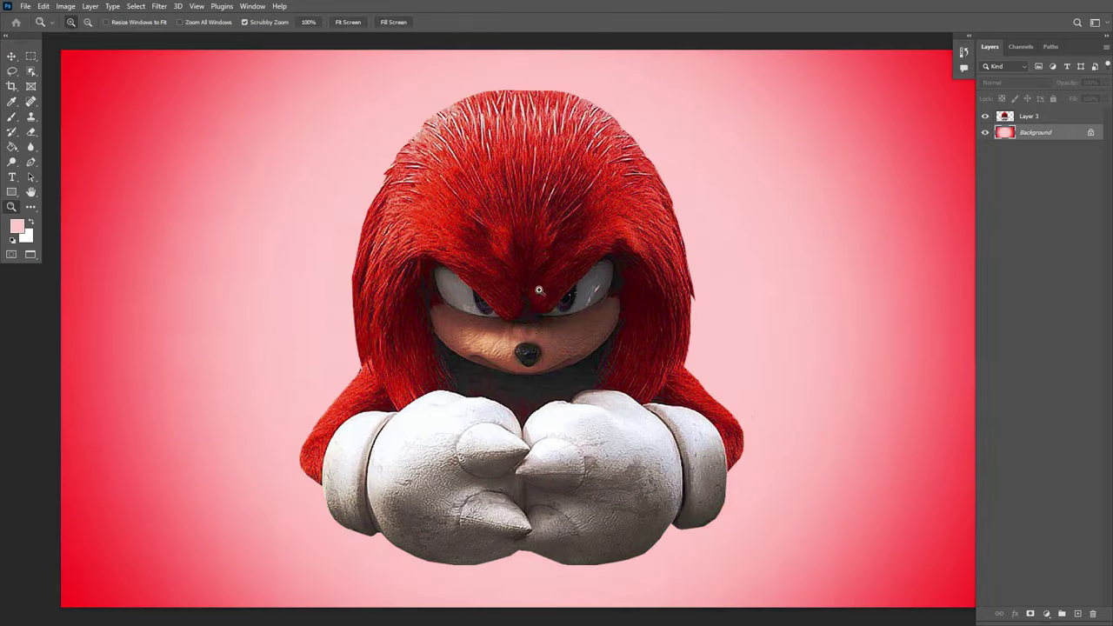
drag(539, 290, 554, 302)
drag(749, 239, 740, 398)
drag(740, 521, 720, 192)
drag(721, 486, 696, 96)
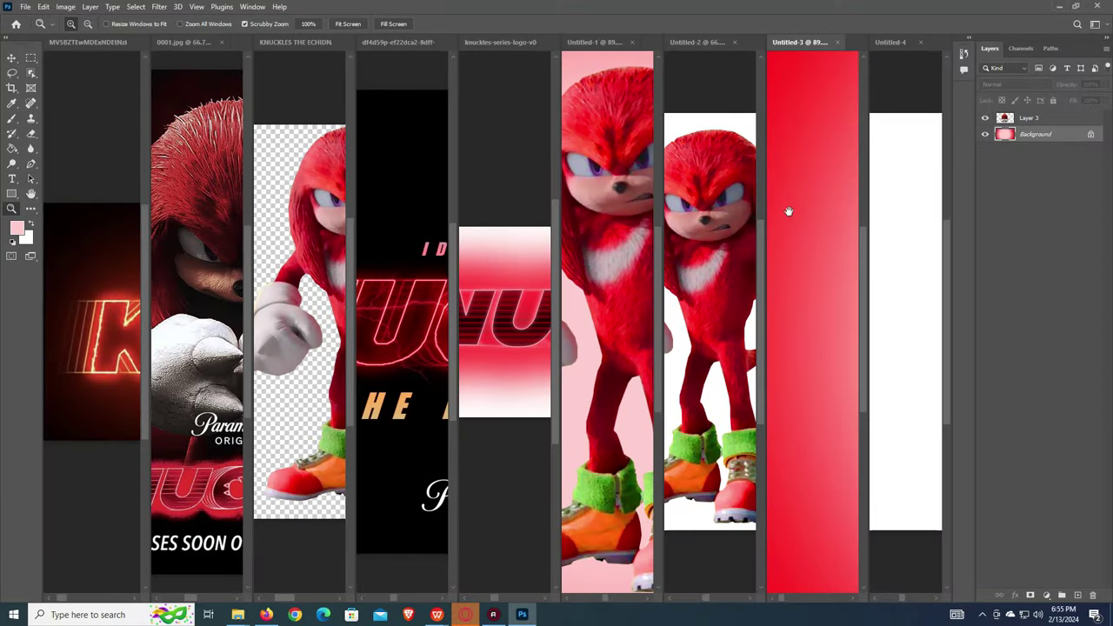
drag(825, 216, 458, 220)
key(v)
drag(831, 222, 735, 202)
key(f)
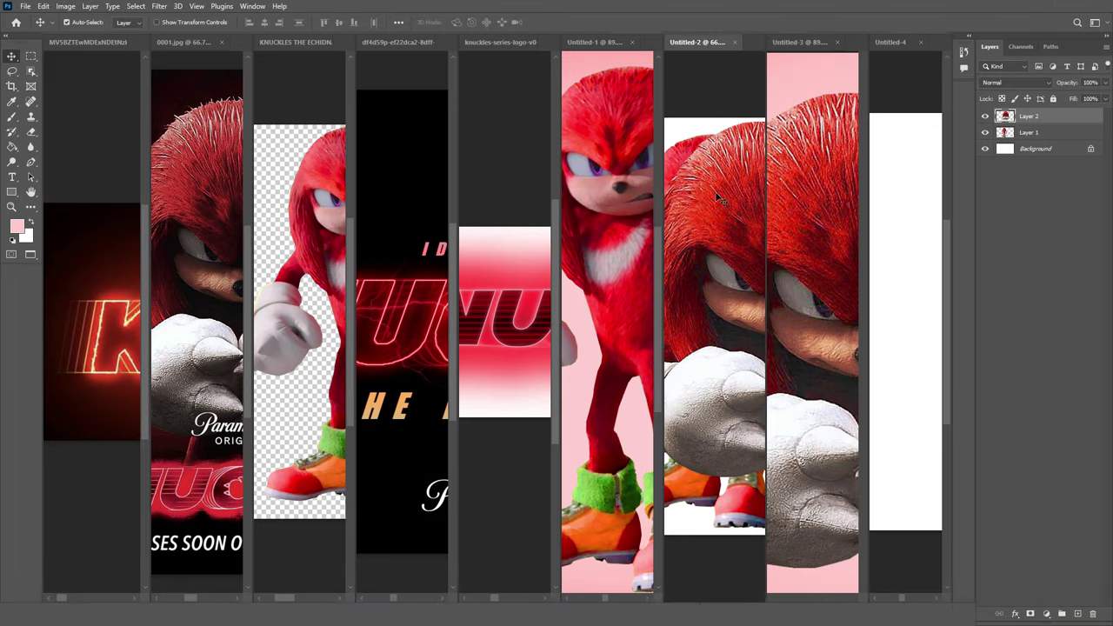
Place the standing character at the canvas's left edge and the fists cutout beside it, just right of the centre
drag(545, 232, 667, 259)
click(503, 190)
drag(505, 185, 310, 182)
key(ctrl+t)
key(Return)
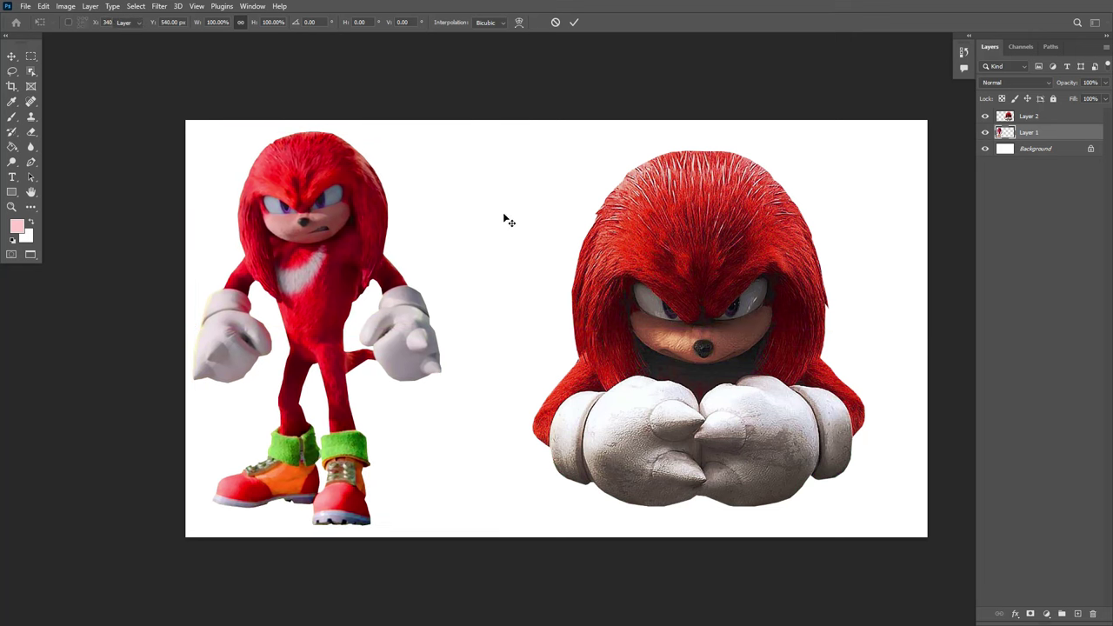
drag(681, 231, 596, 231)
key(ctrl+t)
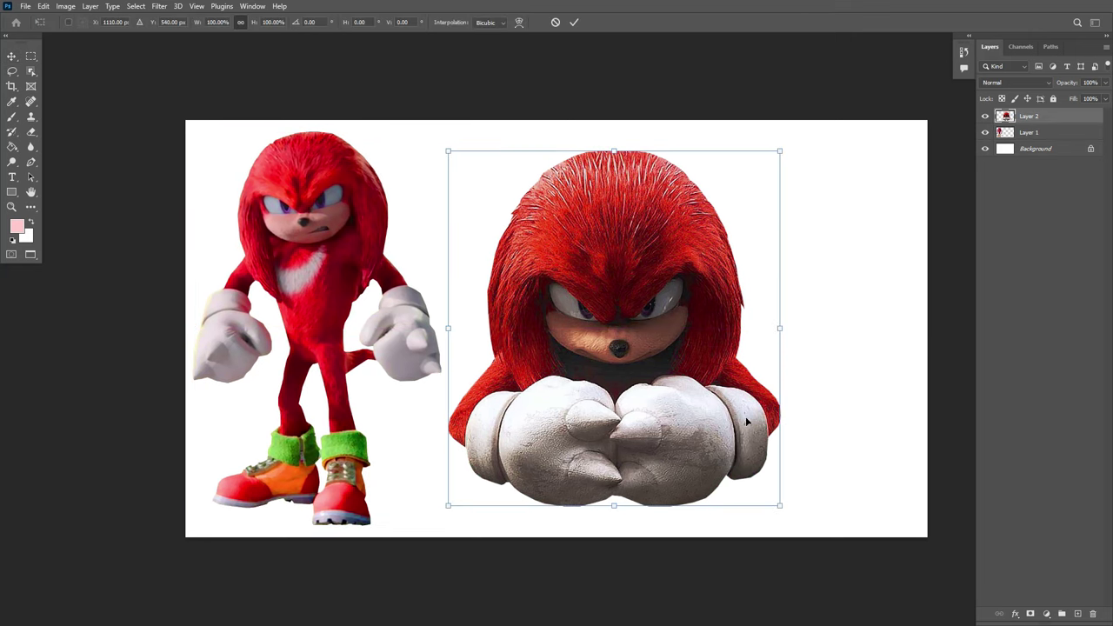
drag(779, 502, 700, 403)
key(Escape)
key(ctrl+t)
drag(783, 503, 911, 447)
key(Escape)
key(ctrl+t)
drag(781, 508, 747, 450)
key(Escape)
Shrink the fists cutout noticeably with Free Transform, keeping Bicubic interpolation
key(ctrl+t)
click(491, 23)
click(501, 25)
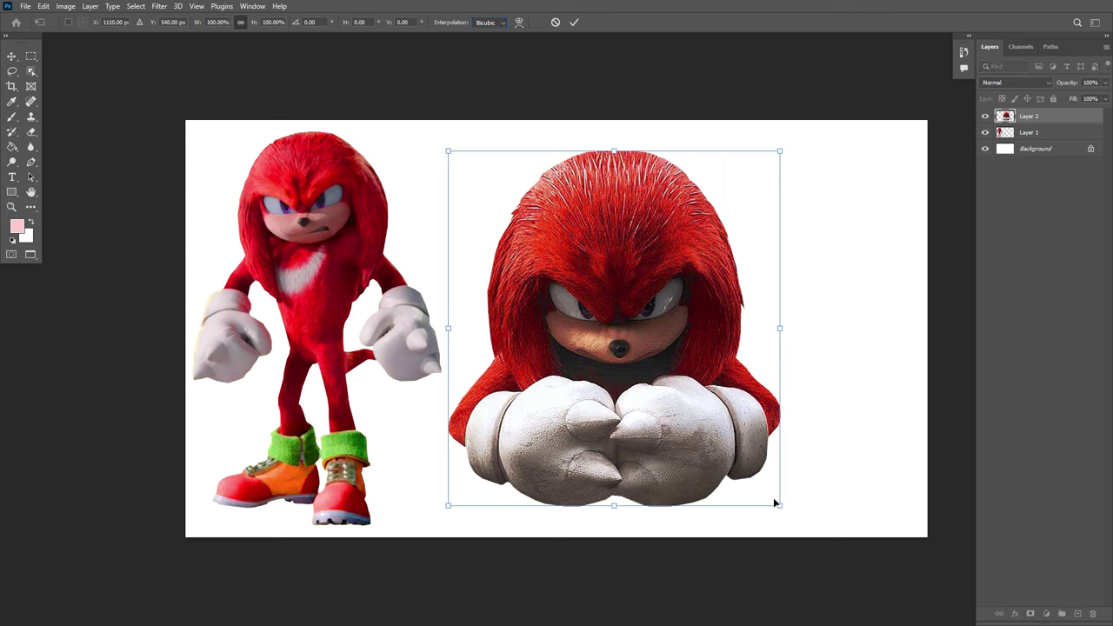
drag(778, 504, 678, 398)
key(Return)
Scale the Layer 1 and Layer 2 cutouts down together to 85.66% with Free Transform
shift+click(1034, 134)
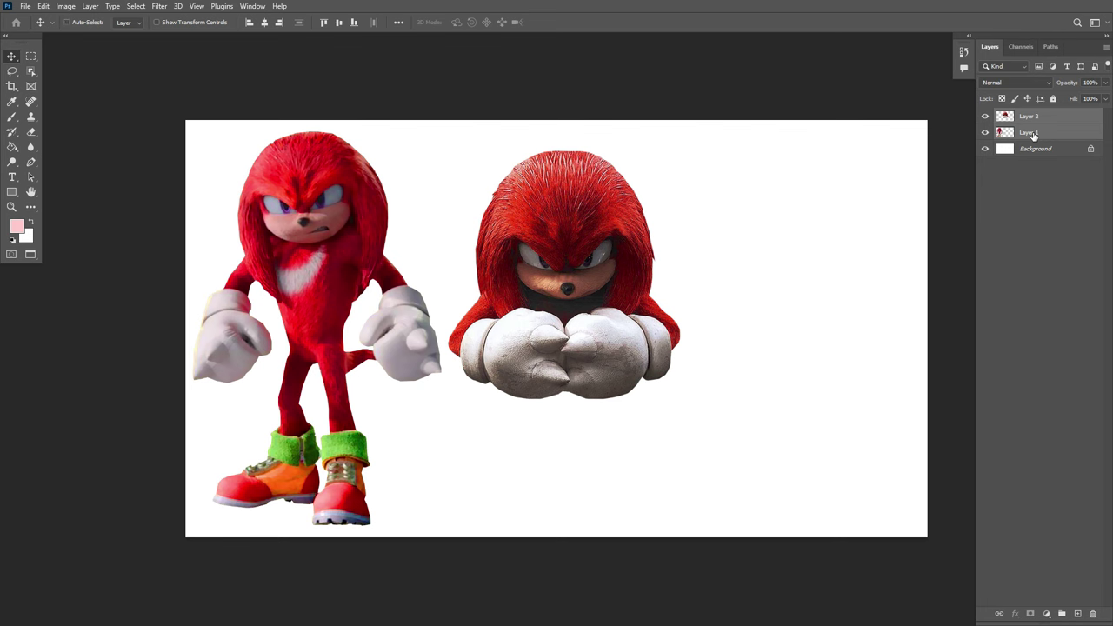
key(ctrl+t)
drag(680, 133, 647, 164)
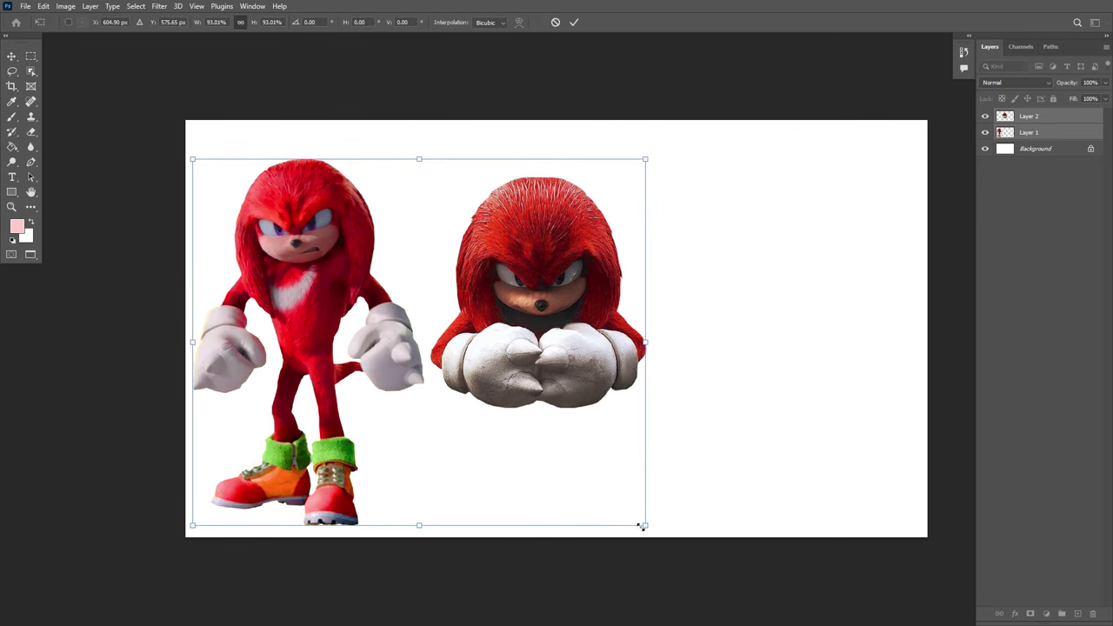
drag(641, 527, 608, 501)
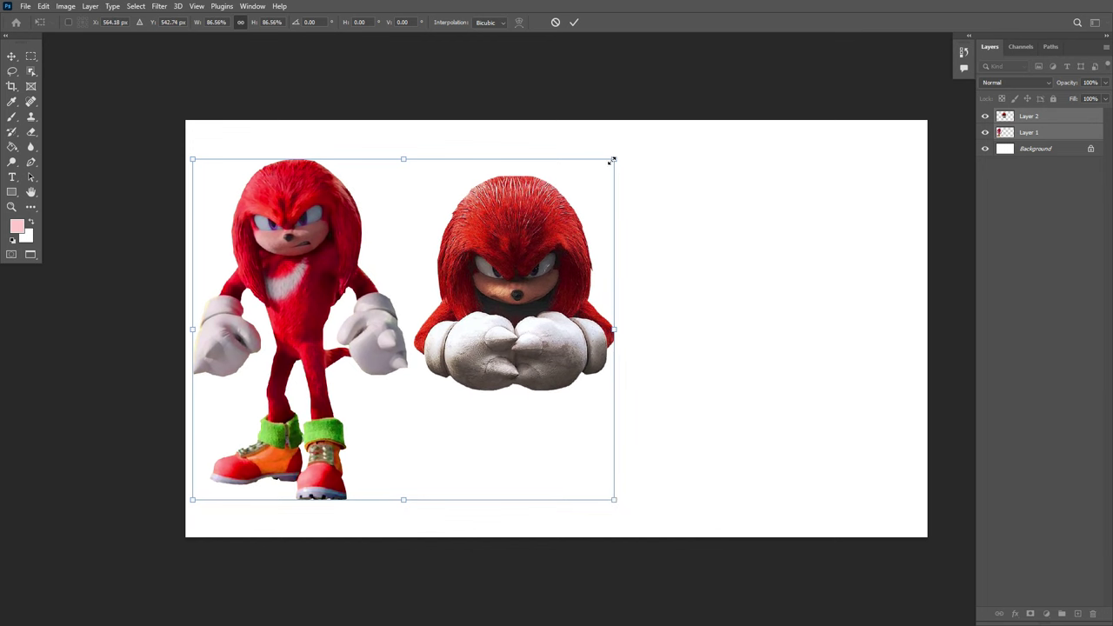
drag(612, 160, 605, 163)
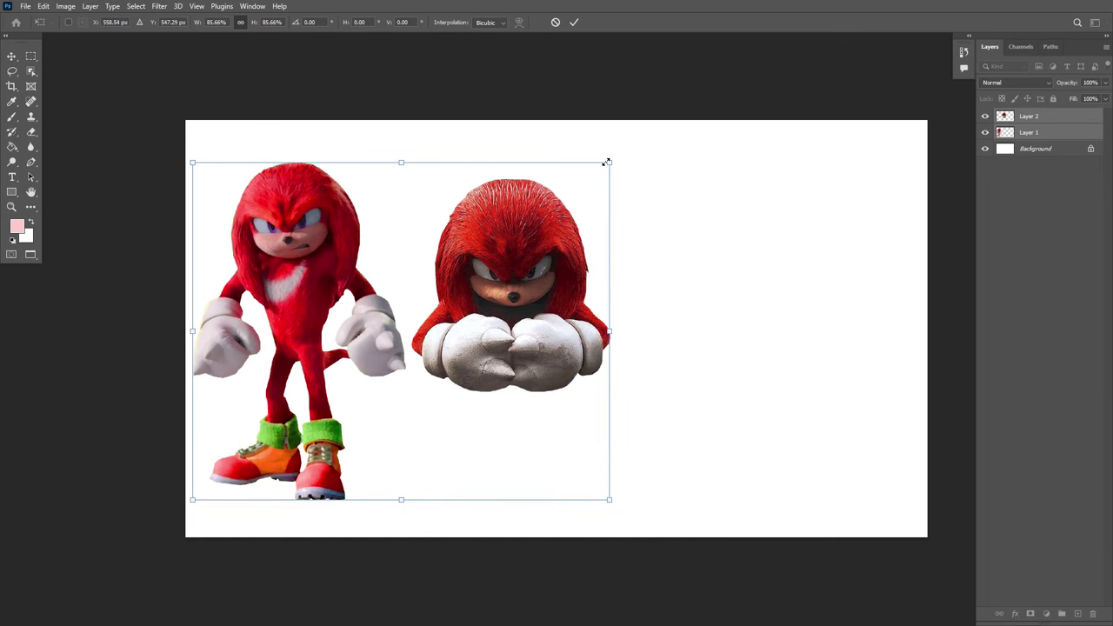
key(Return)
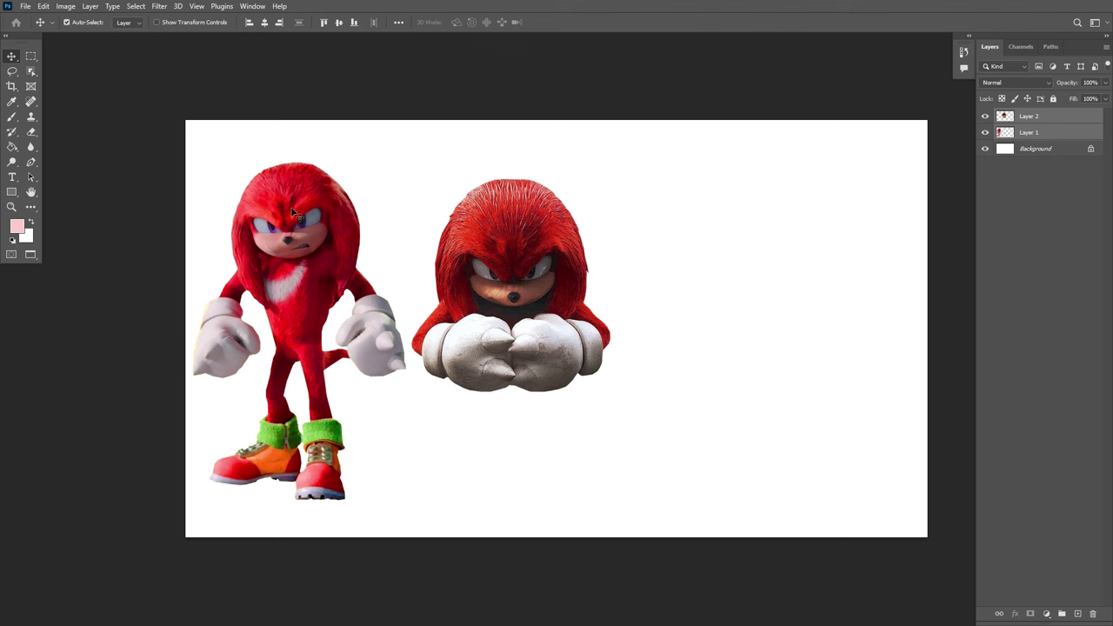
Duplicate the standing character to the canvas's right side and move the fists cutout midway between the two figures
click(1029, 133)
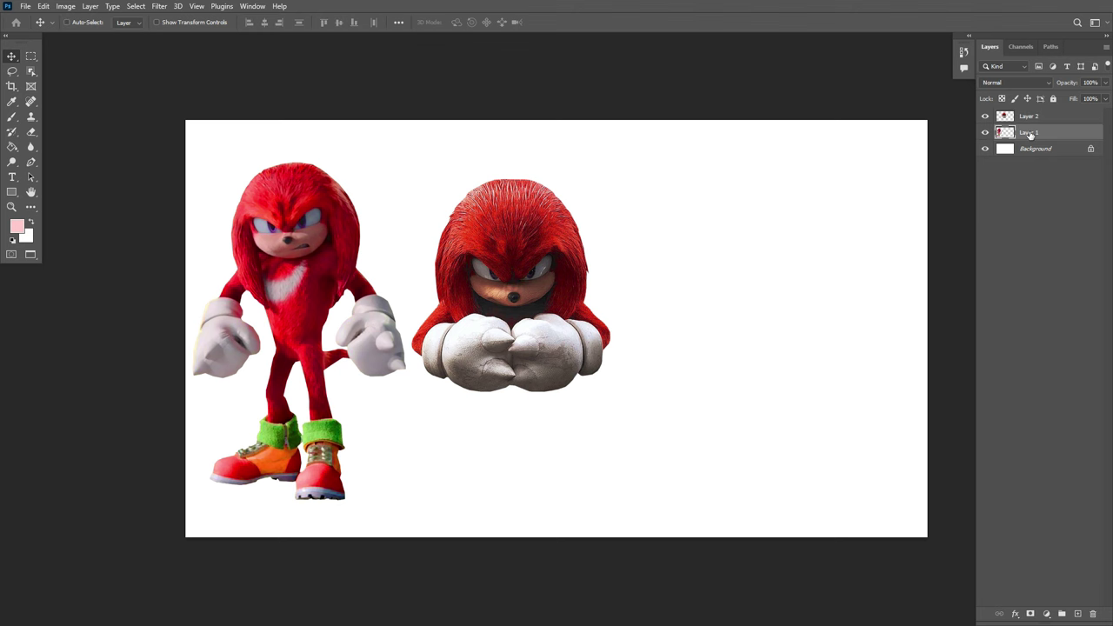
key(ctrl+t)
drag(310, 198, 810, 198)
key(Return)
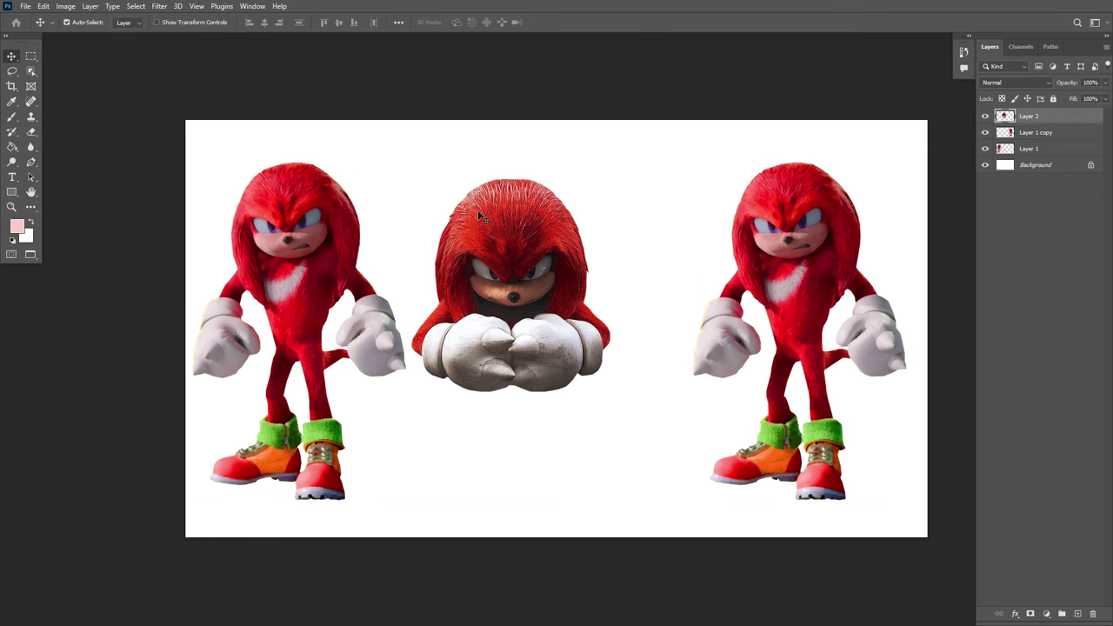
drag(504, 222, 543, 255)
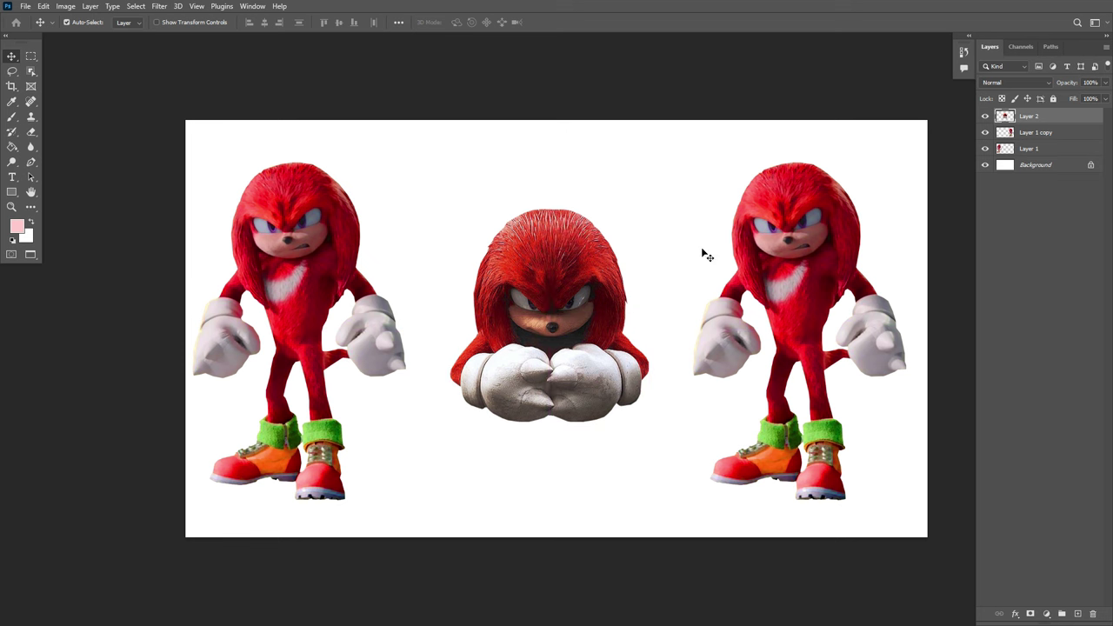
Nudge the duplicated standing character slightly further right
click(789, 207)
key(Right)
key(Right)
key(Right)
key(Right)
key(Right)
key(Right)
key(Right)
key(Right)
key(Right)
key(Right)
key(Right)
key(Right)
key(Right)
key(Right)
key(Right)
key(Right)
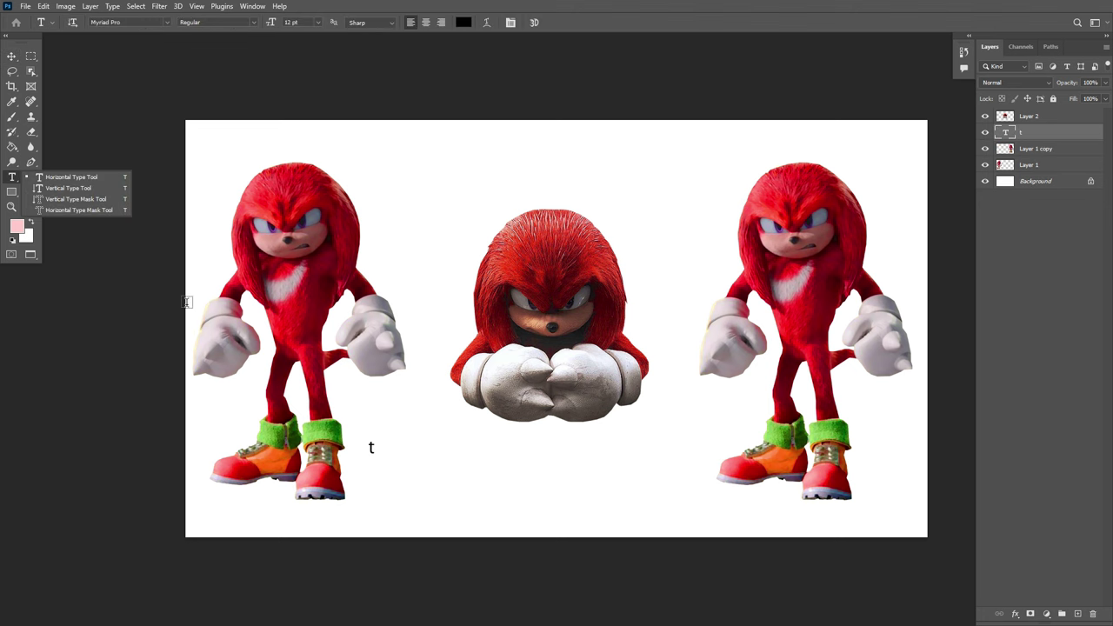
Delete the stray "t" text layer
key(ctrl+a)
click(368, 447)
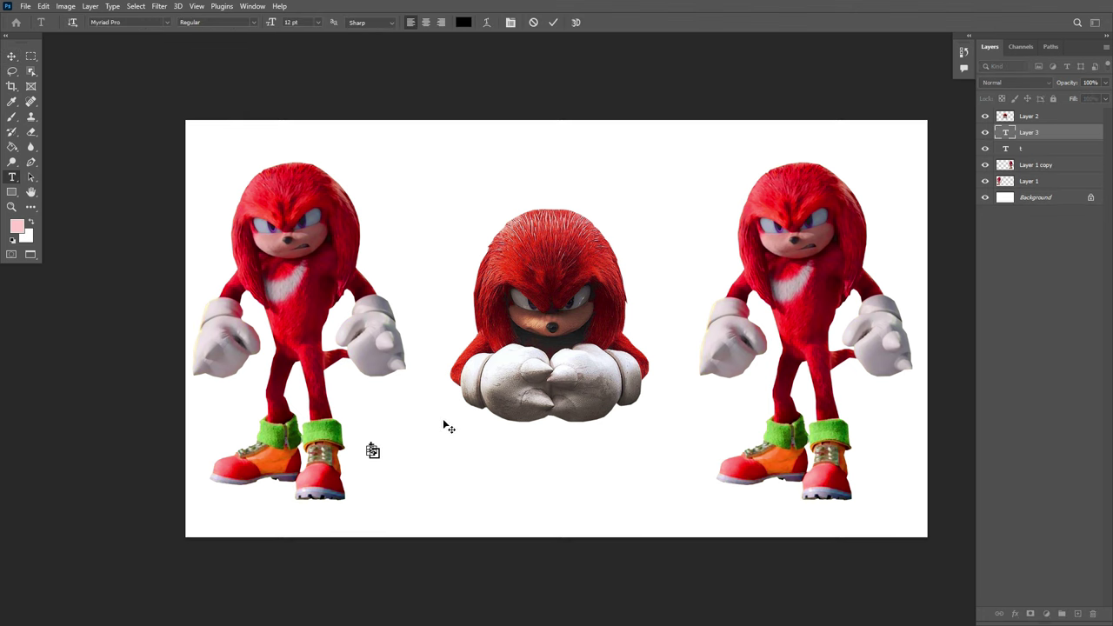
click(11, 56)
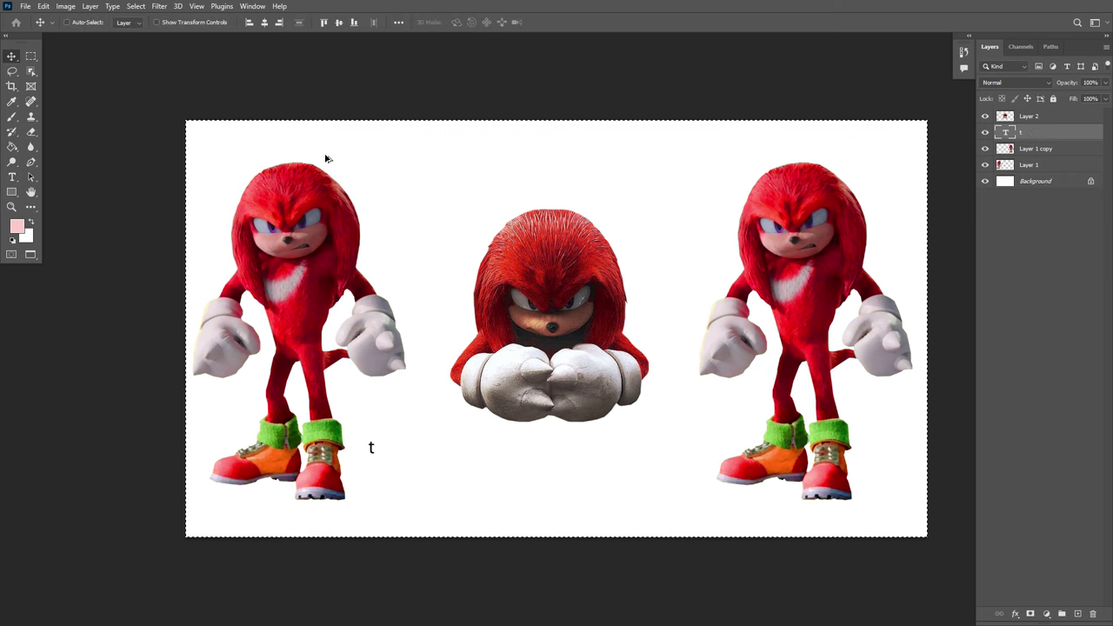
key(Delete)
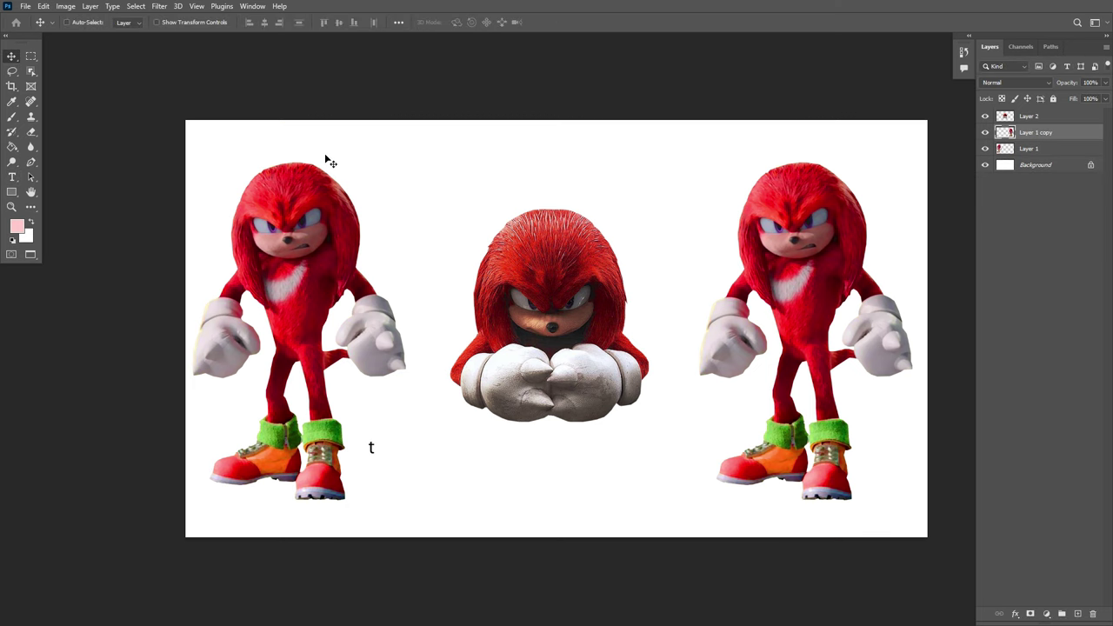
Add a black "+" text in Myriad Pro Bold below the middle cutout, right of the left figure's feet
click(12, 176)
click(429, 461)
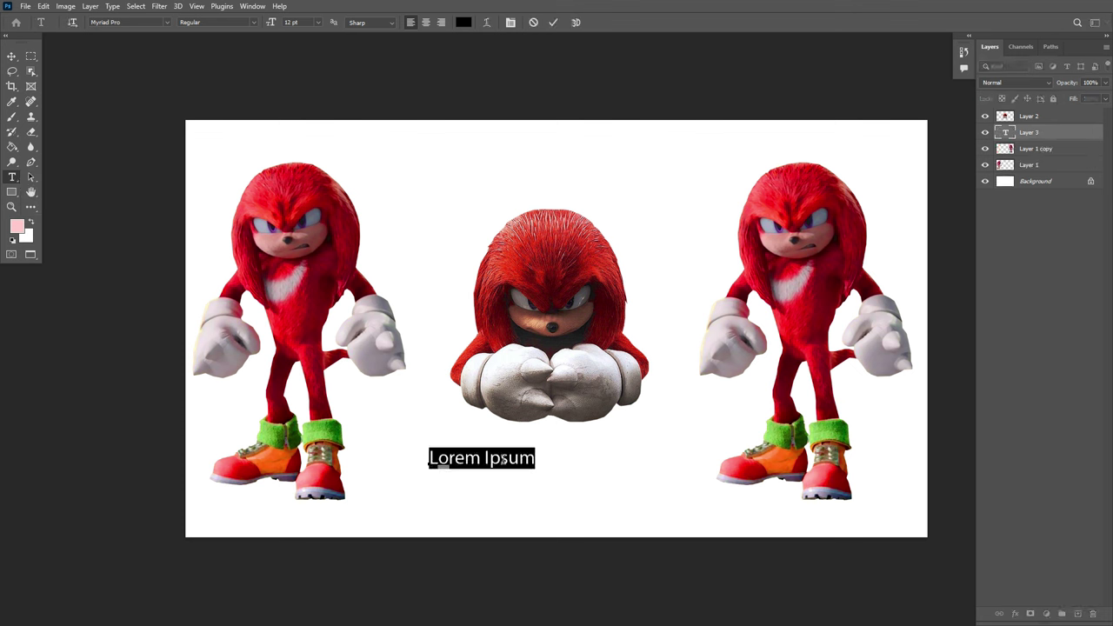
key(BackSpace)
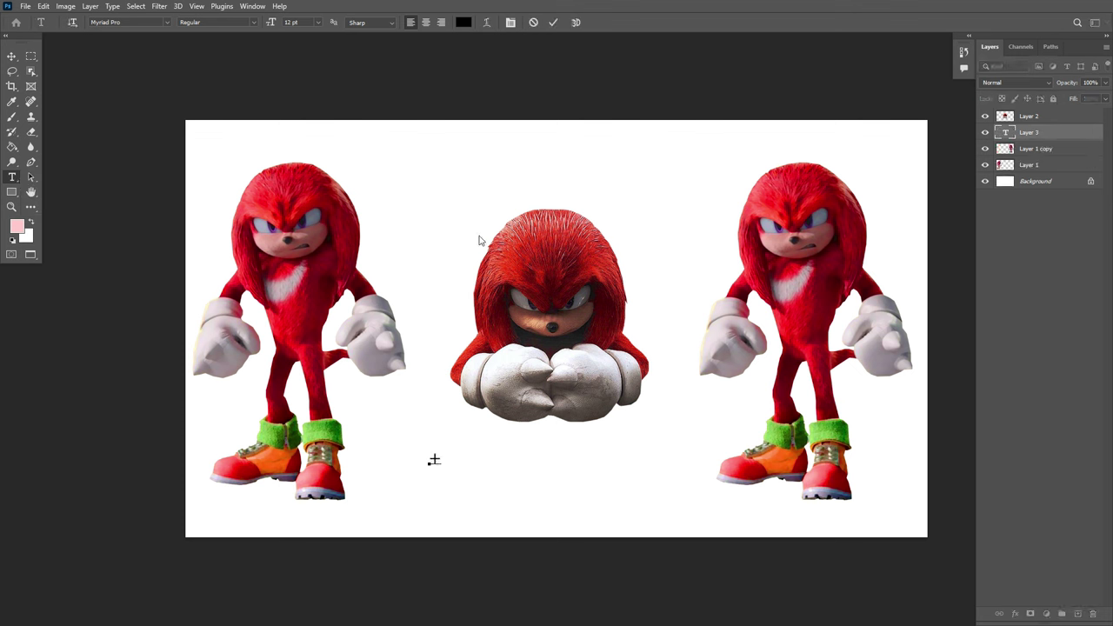
key(ctrl+a)
click(252, 26)
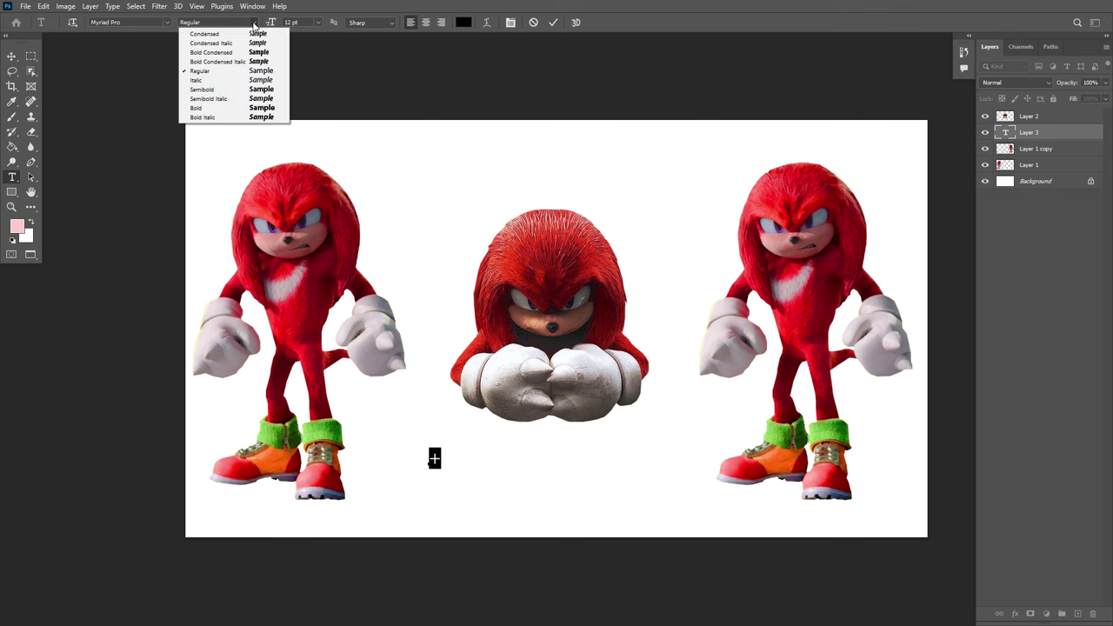
click(211, 109)
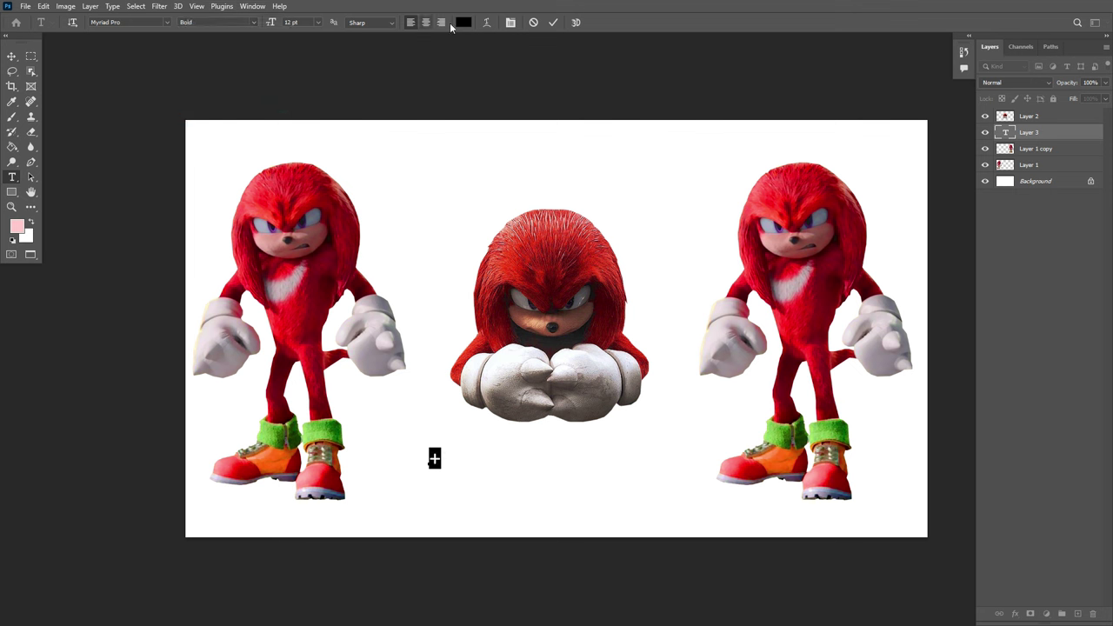
click(553, 22)
Enlarge the plus sign to 853.53% with Free Transform and position it between the left figure and the middle cutout
key(v)
key(ctrl+t)
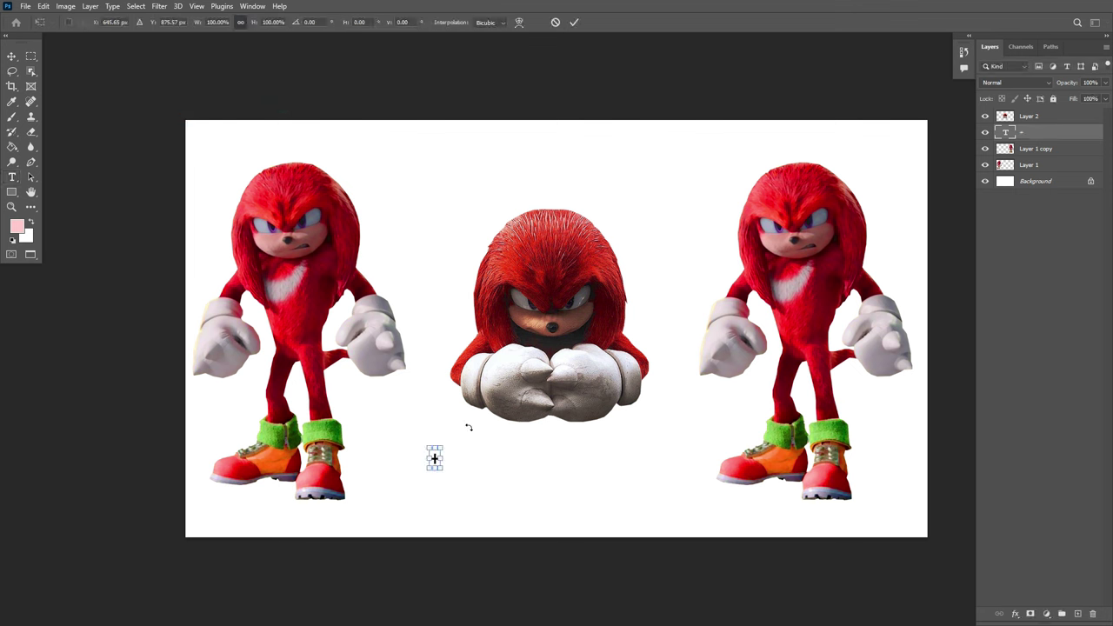
drag(426, 446, 327, 258)
drag(398, 379, 423, 428)
drag(350, 306, 370, 337)
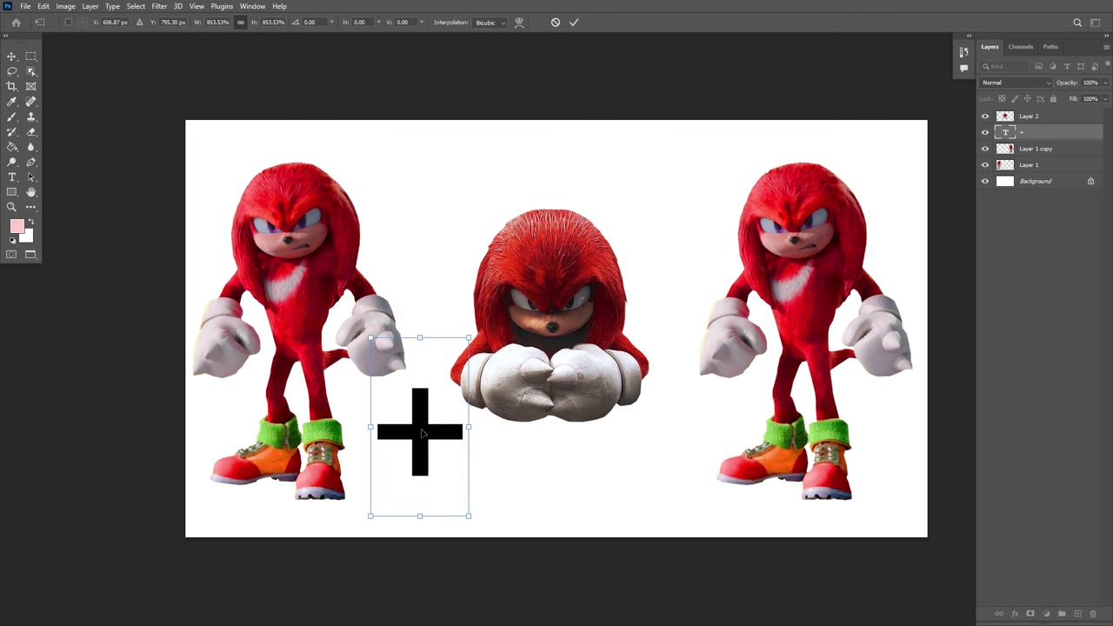
Duplicate the plus sign between the middle cutout and the right figure, and change the copy's text to "="
drag(423, 430, 676, 397)
key(Return)
key(ctrl+j)
key(t)
click(674, 393)
double_click(673, 393)
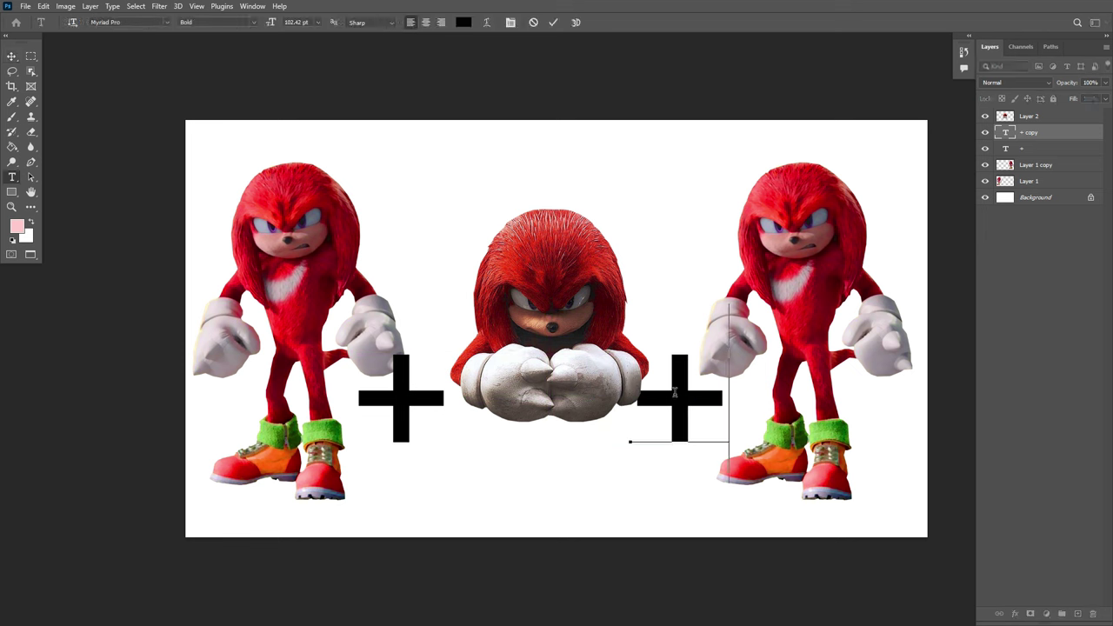
text(=)
click(553, 22)
Shrink the equals sign slightly with Free Transform and place it a little lower
key(ctrl+t)
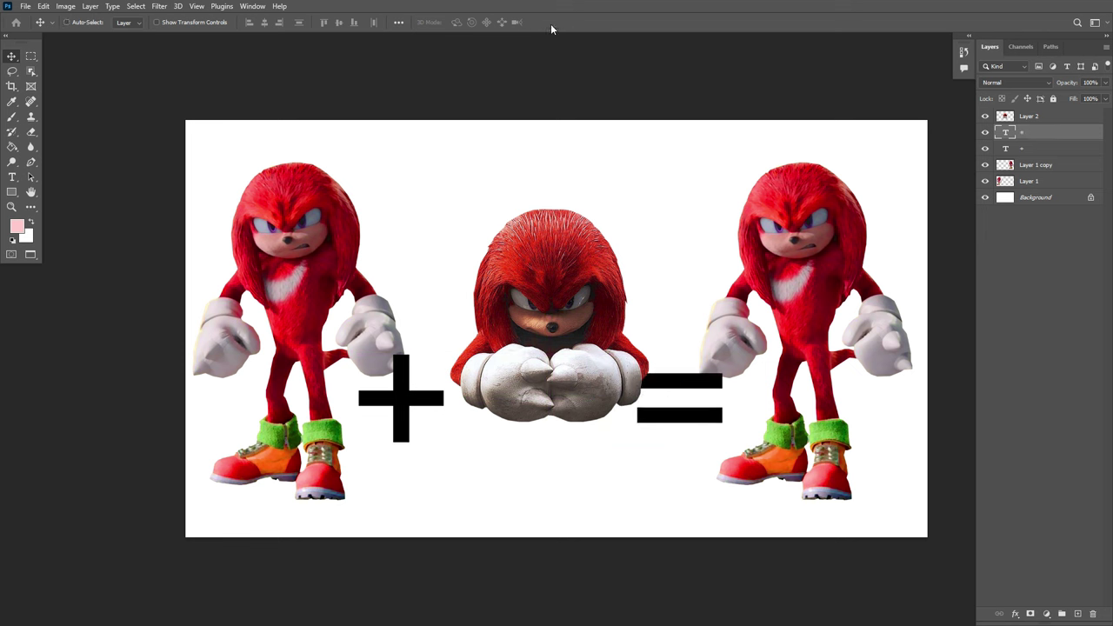
drag(730, 394, 698, 432)
key(Return)
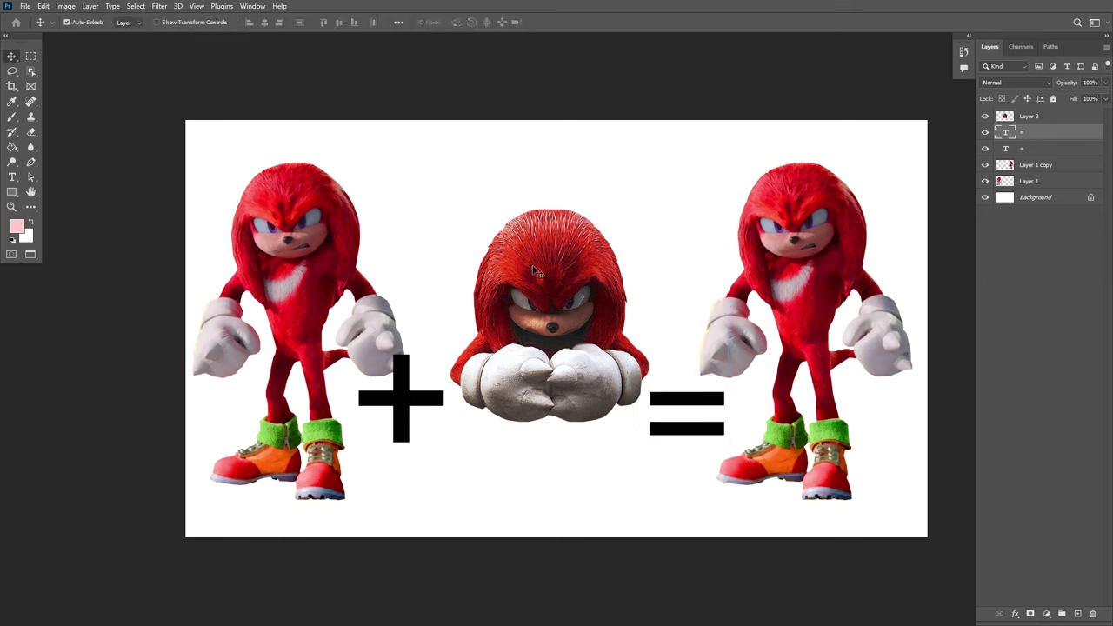
Move the fists cutout up and left, then shift the plus and equals signs inward beneath its two sides
drag(541, 261, 516, 232)
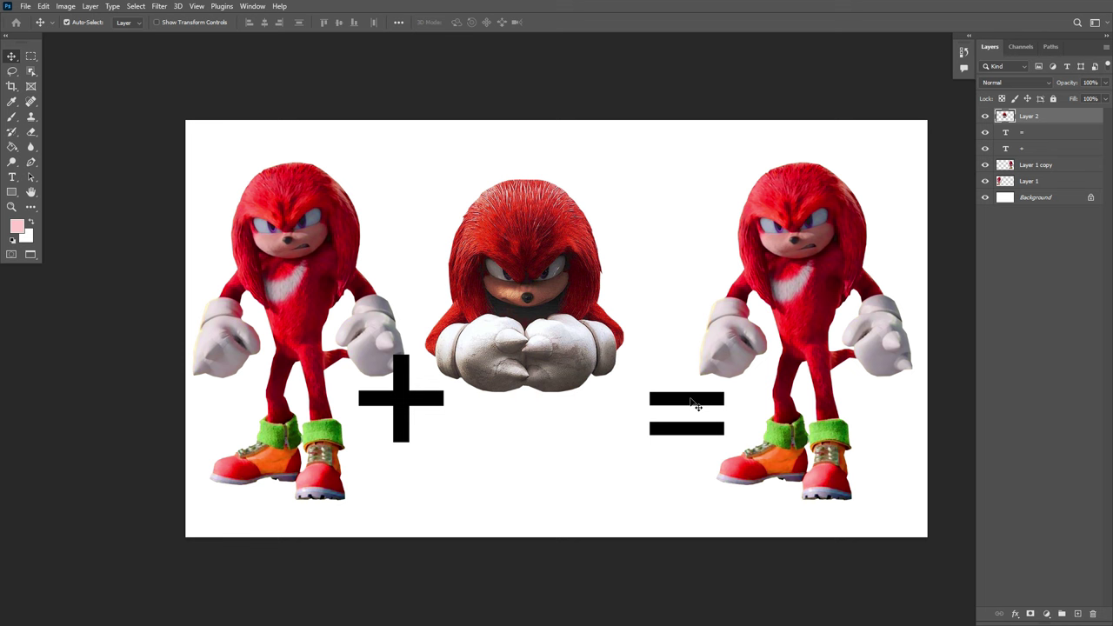
drag(697, 406, 657, 394)
drag(409, 401, 428, 401)
click(513, 239)
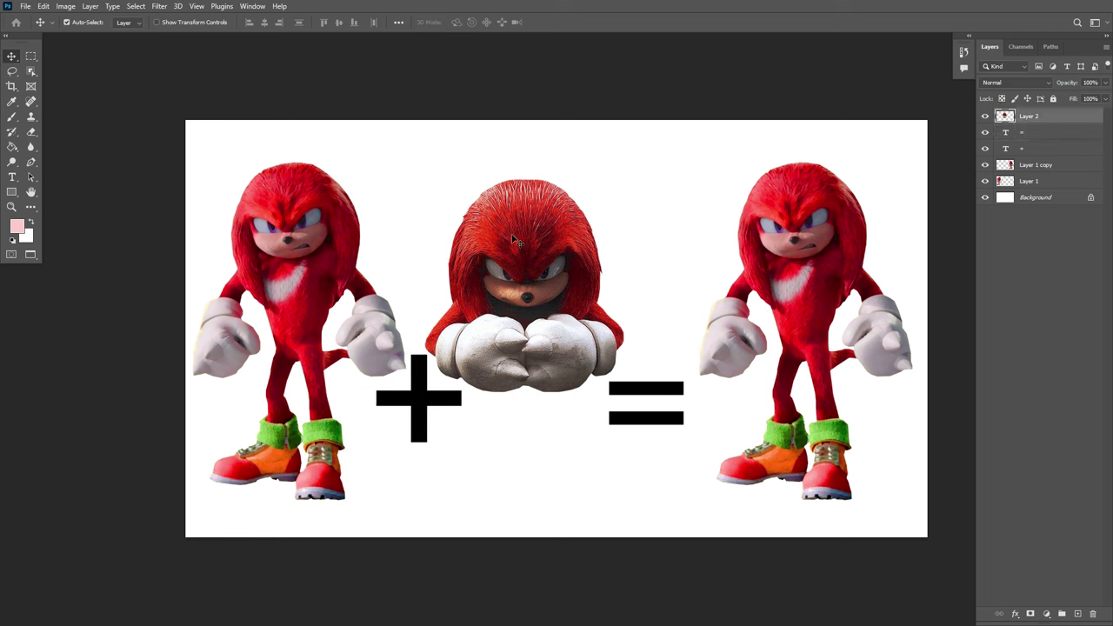
drag(513, 239, 517, 239)
click(644, 393)
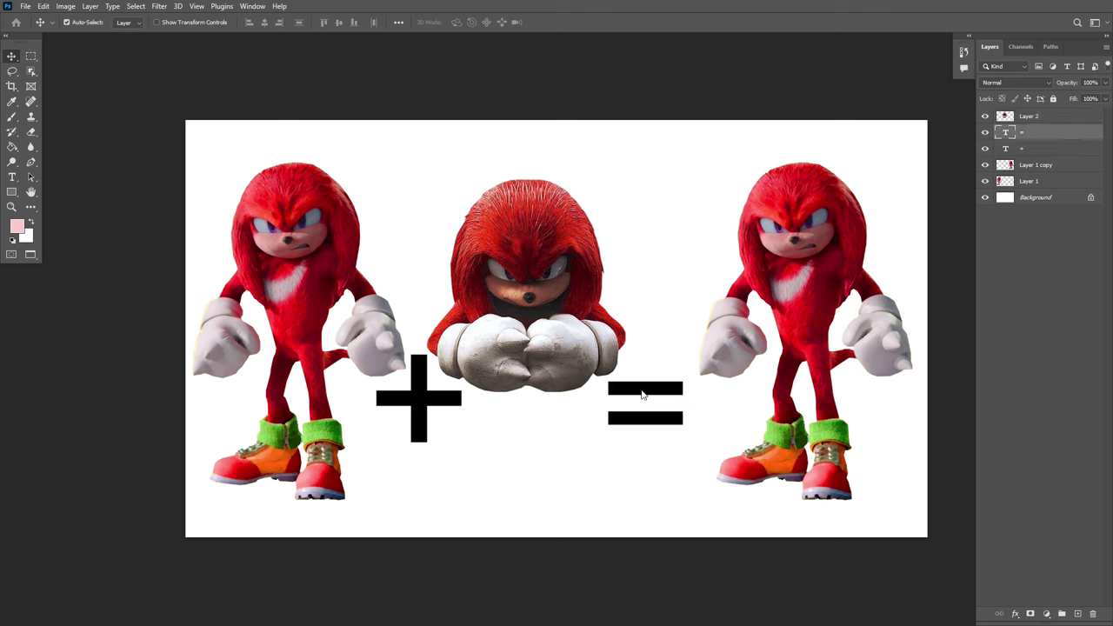
drag(642, 394, 636, 394)
Duplicate the middle fists cutout and place the copy up and to the right, near the right figure
click(777, 252)
click(542, 240)
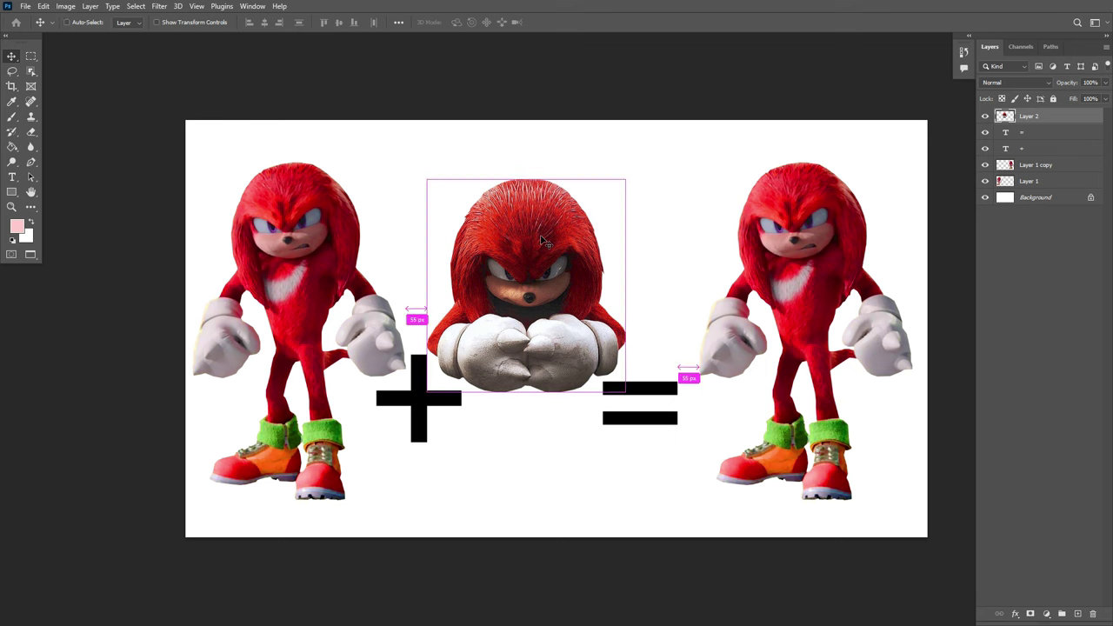
drag(542, 240, 657, 201)
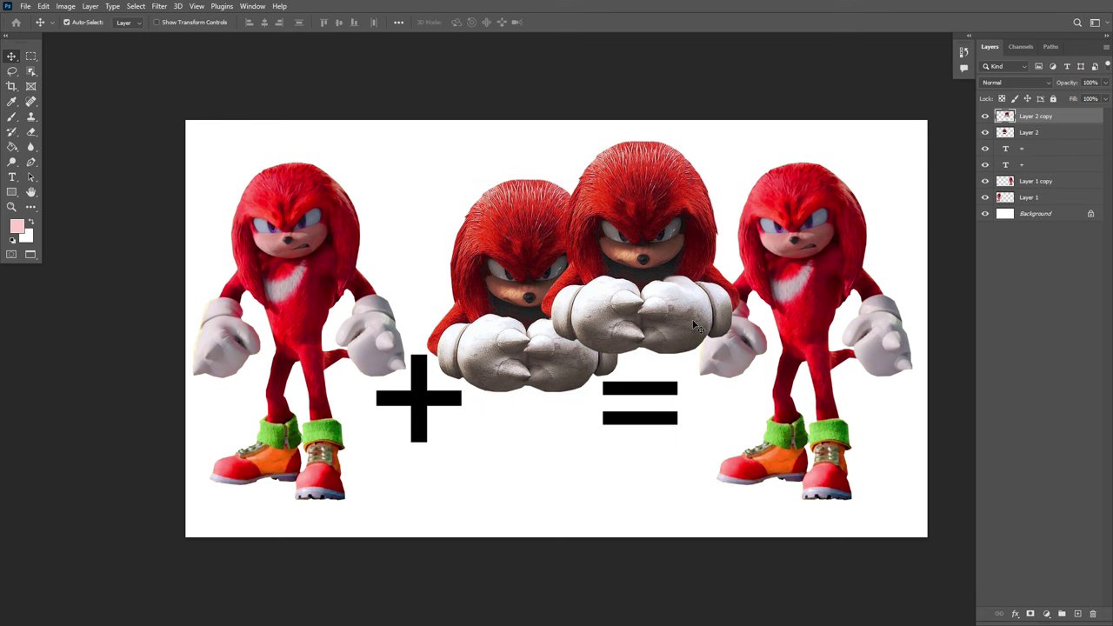
drag(693, 322, 664, 298)
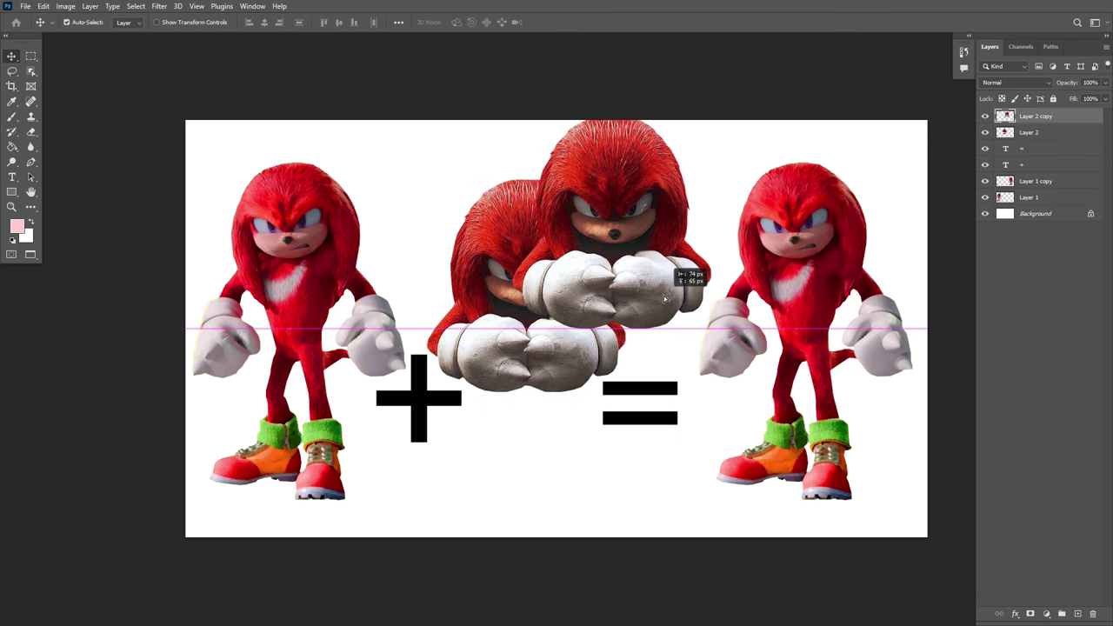
Outline the right figure's head, arms and gloves with the Lasso and delete them from Layer 1 copy, keeping the torso and legs
key(z)
click(664, 300)
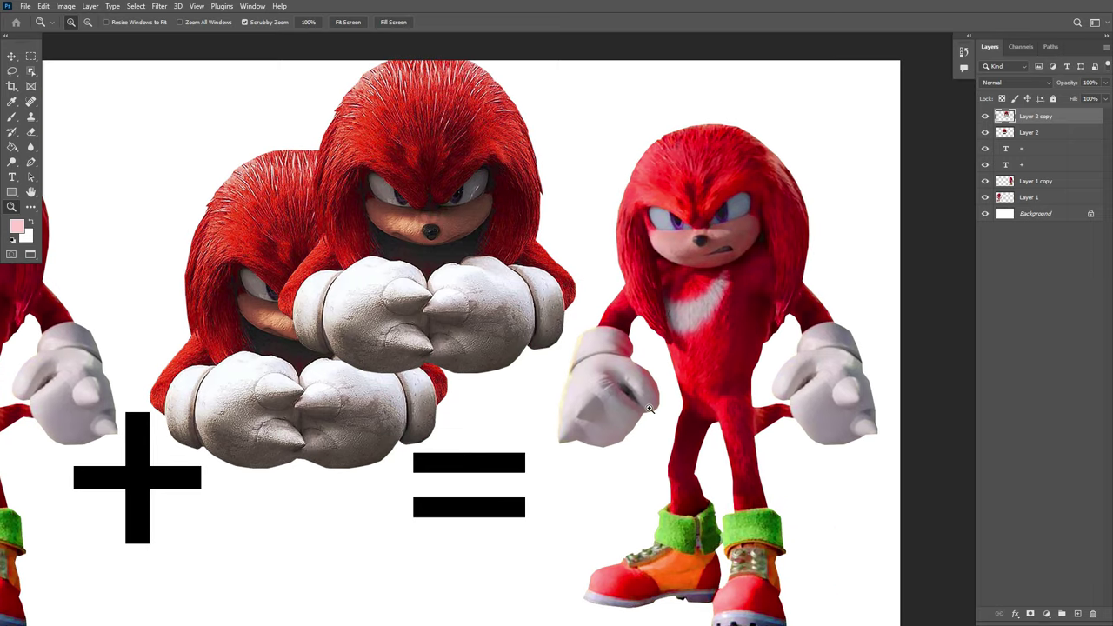
key(l)
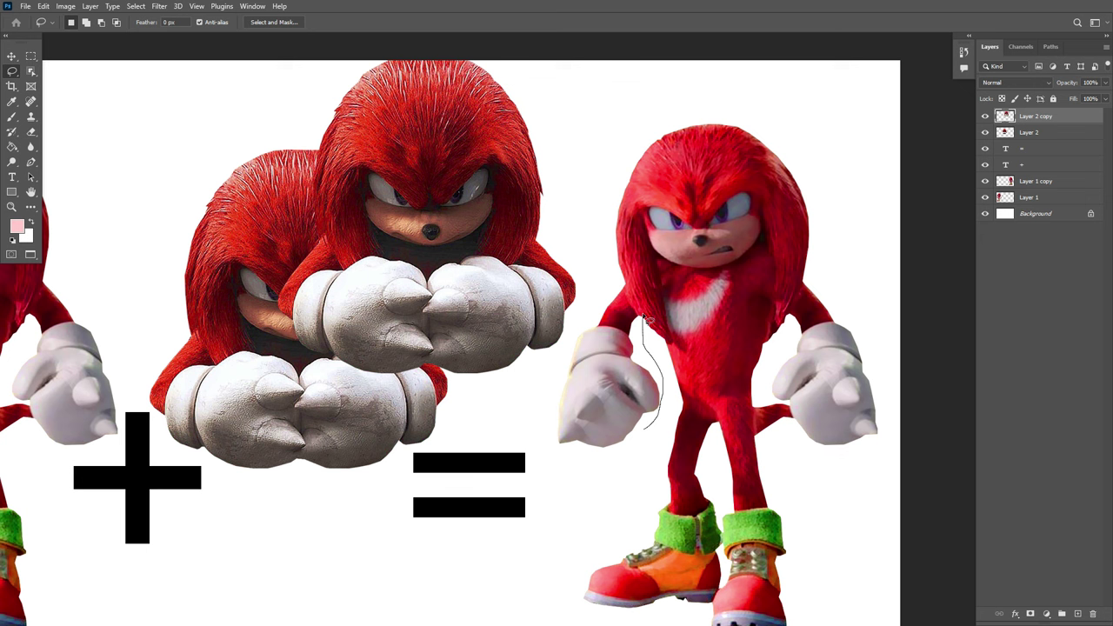
mouse_move(661, 300)
mouse_down()
mouse_move(720, 269)
mouse_move(782, 304)
mouse_up()
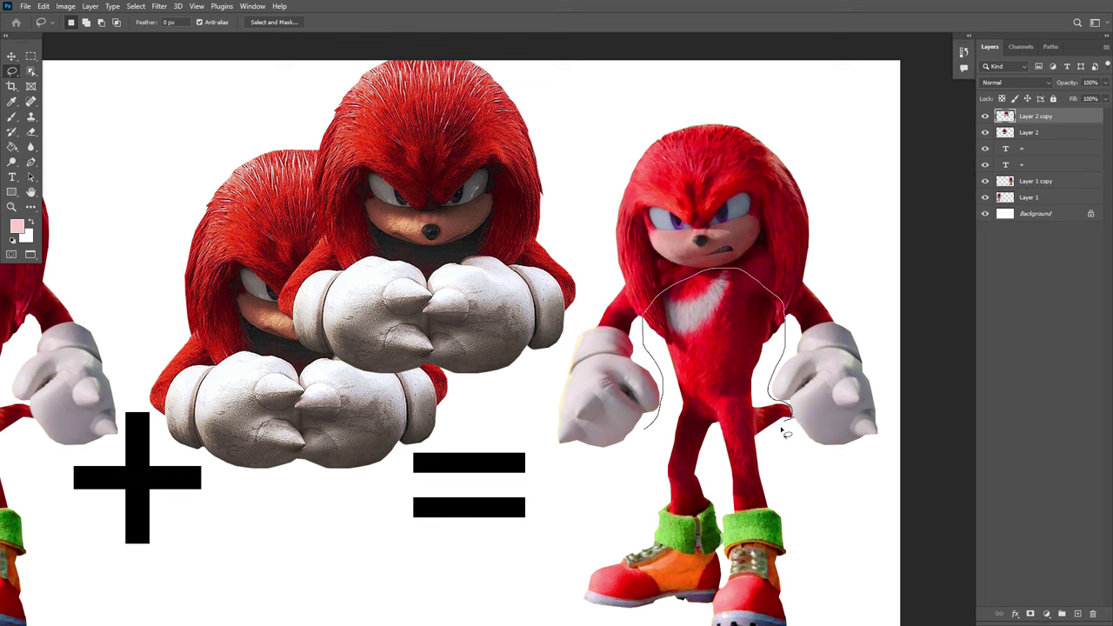
mouse_move(785, 432)
mouse_down()
mouse_move(905, 216)
mouse_move(739, 83)
mouse_move(602, 177)
mouse_move(556, 253)
mouse_move(523, 394)
mouse_move(555, 450)
mouse_move(635, 470)
mouse_up()
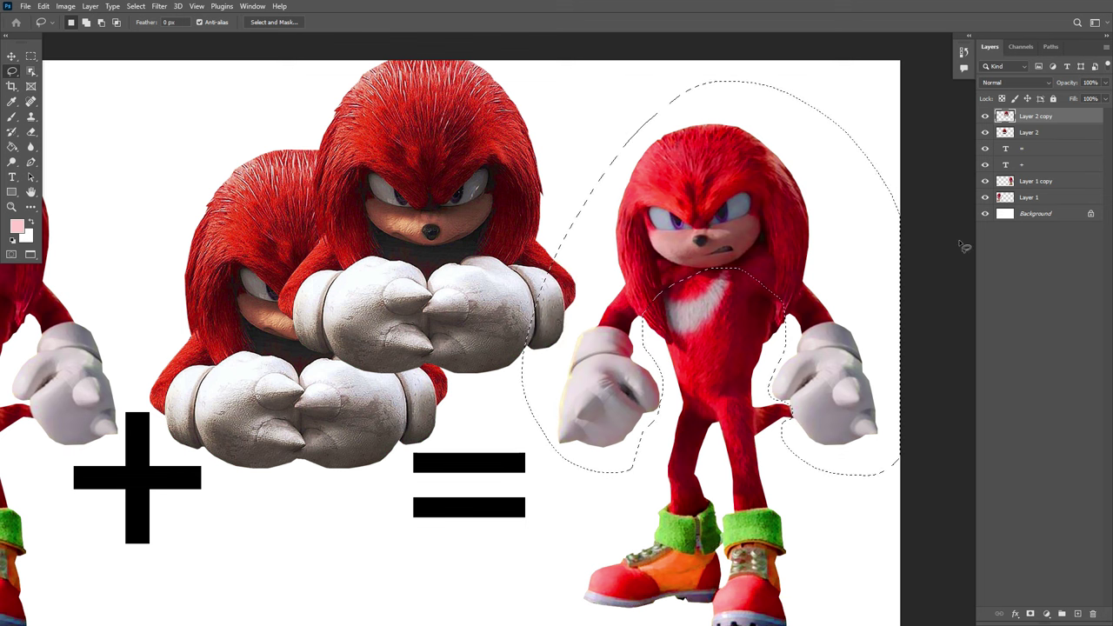
click(1034, 181)
key(Delete)
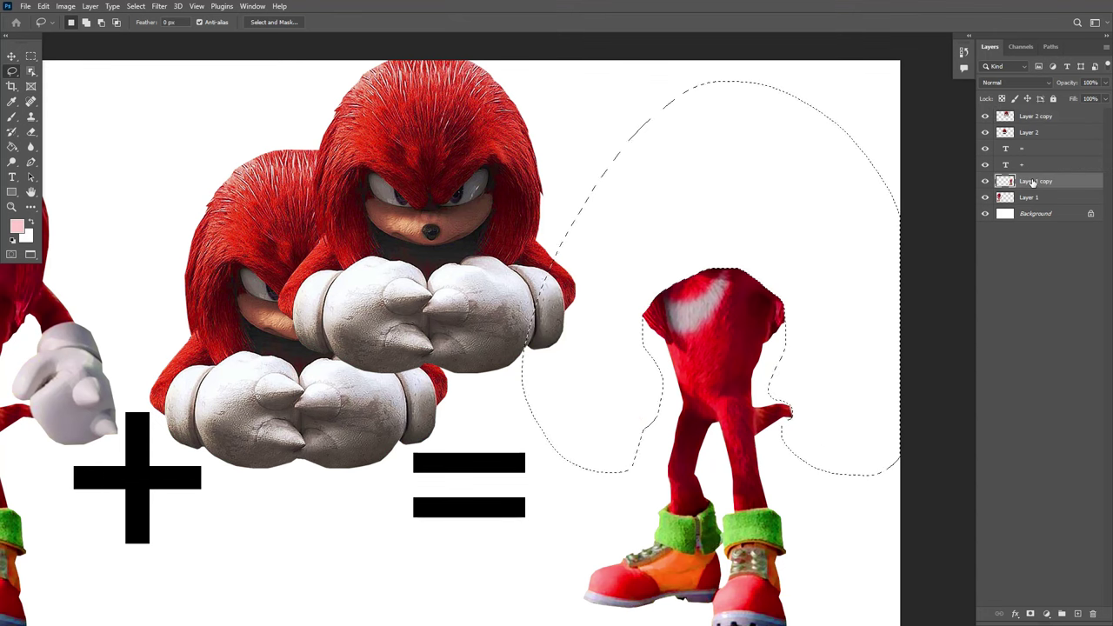
key(ctrl+d)
Trim the pale tip off the right figure's tail by deleting a Pen-path selection around its end
key(z)
click(793, 405)
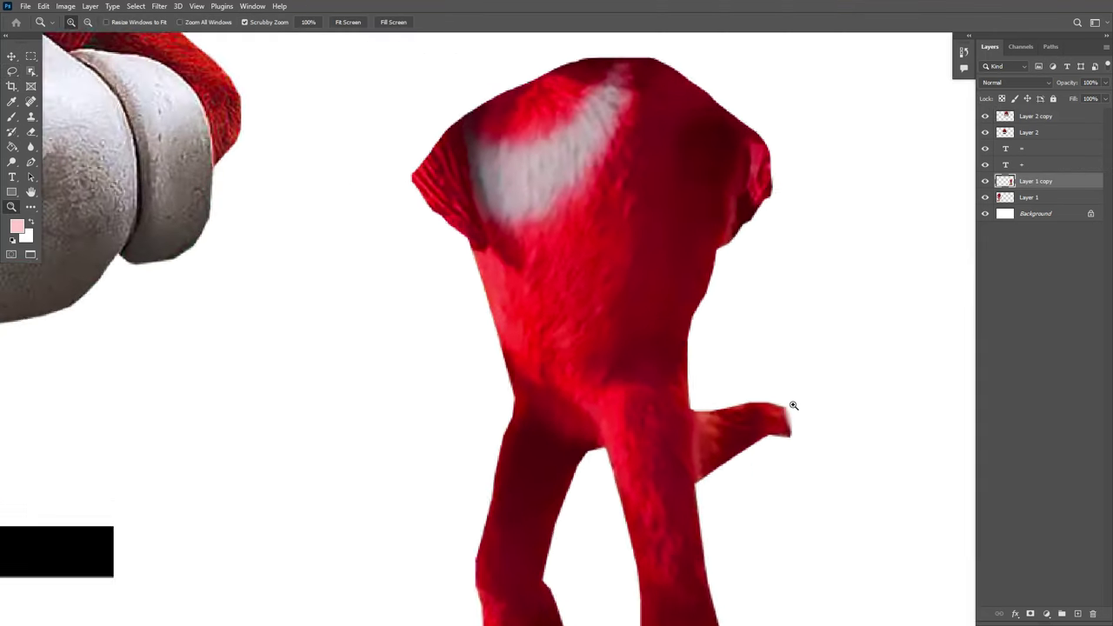
click(793, 405)
click(790, 405)
click(785, 405)
key(p)
drag(711, 388, 774, 439)
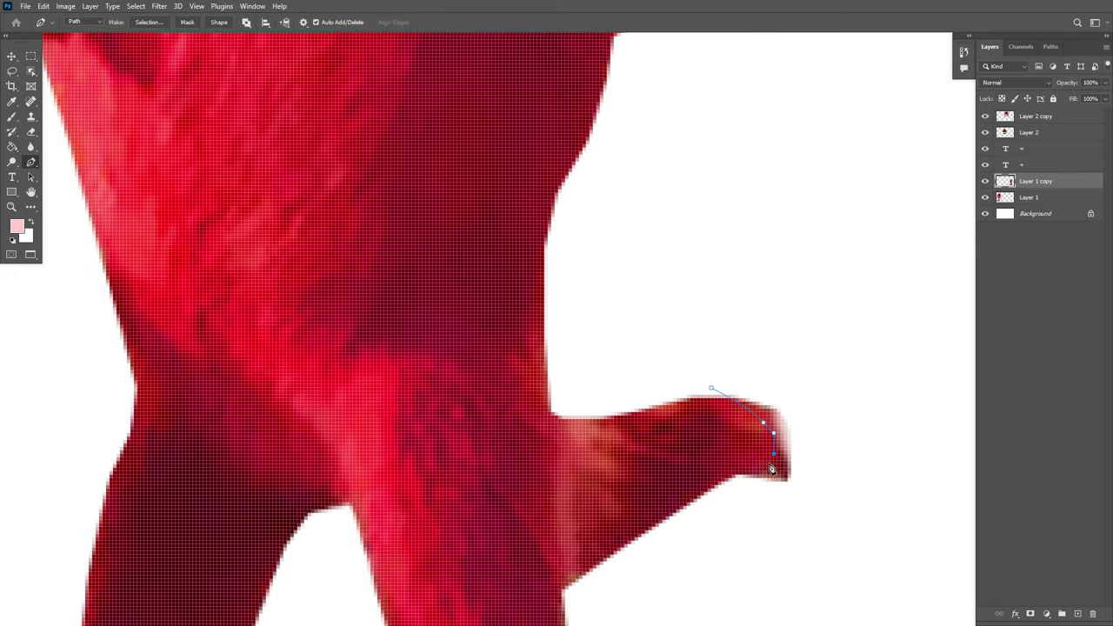
drag(732, 477, 730, 500)
drag(771, 532, 873, 441)
drag(904, 379, 893, 365)
click(768, 285)
key(ctrl+Return)
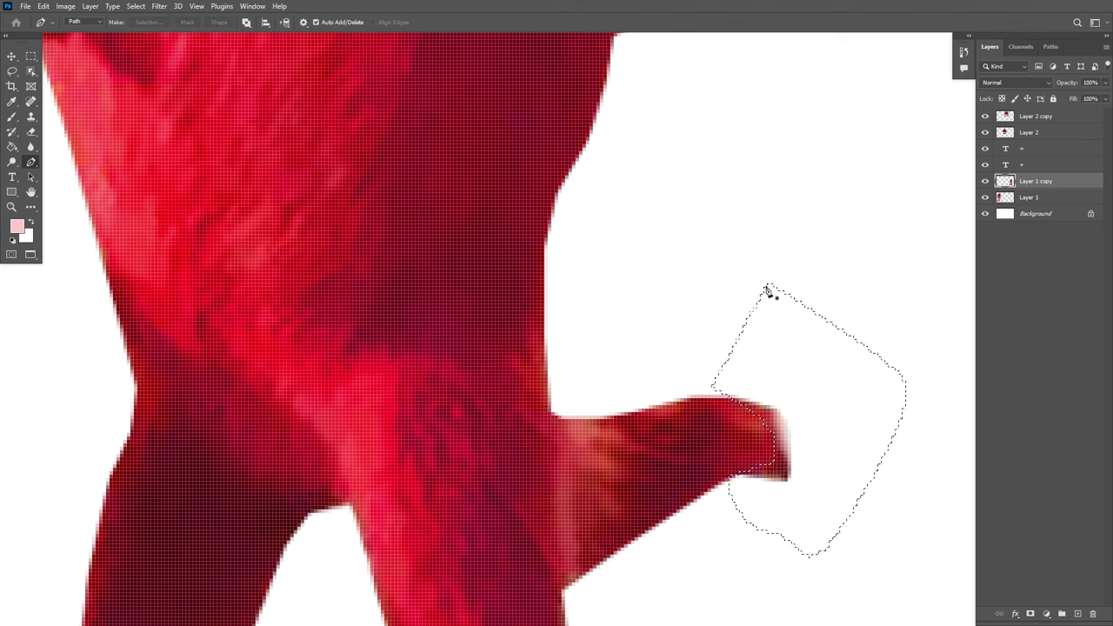
key(Delete)
key(ctrl+d)
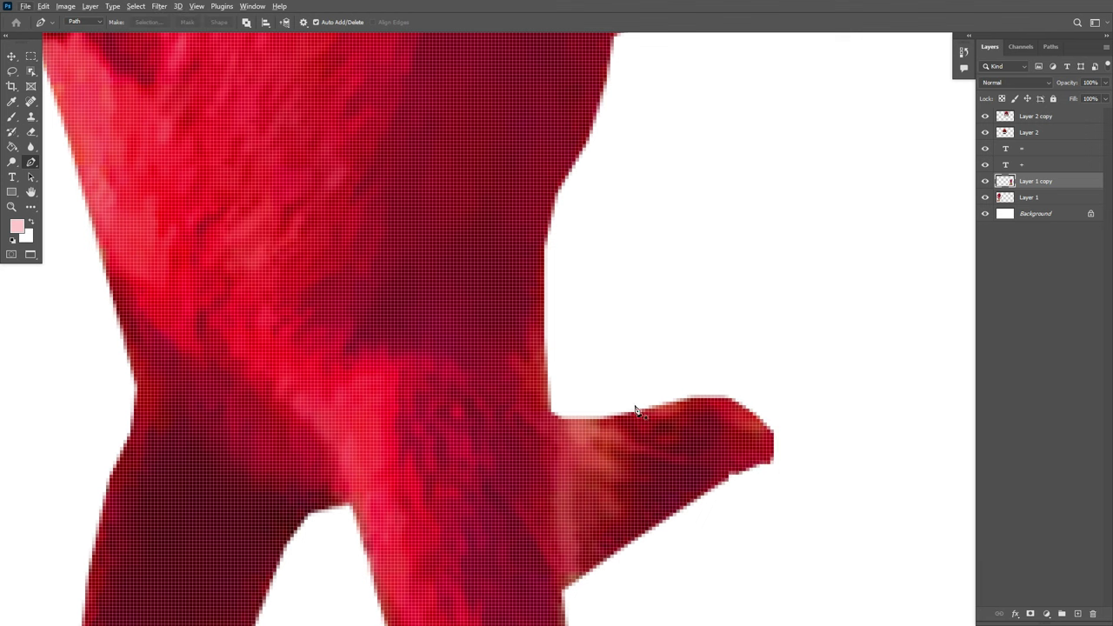
Trim the tail's upper edge into a smooth taper by deleting a Pen-path selection along it
click(589, 409)
click(632, 414)
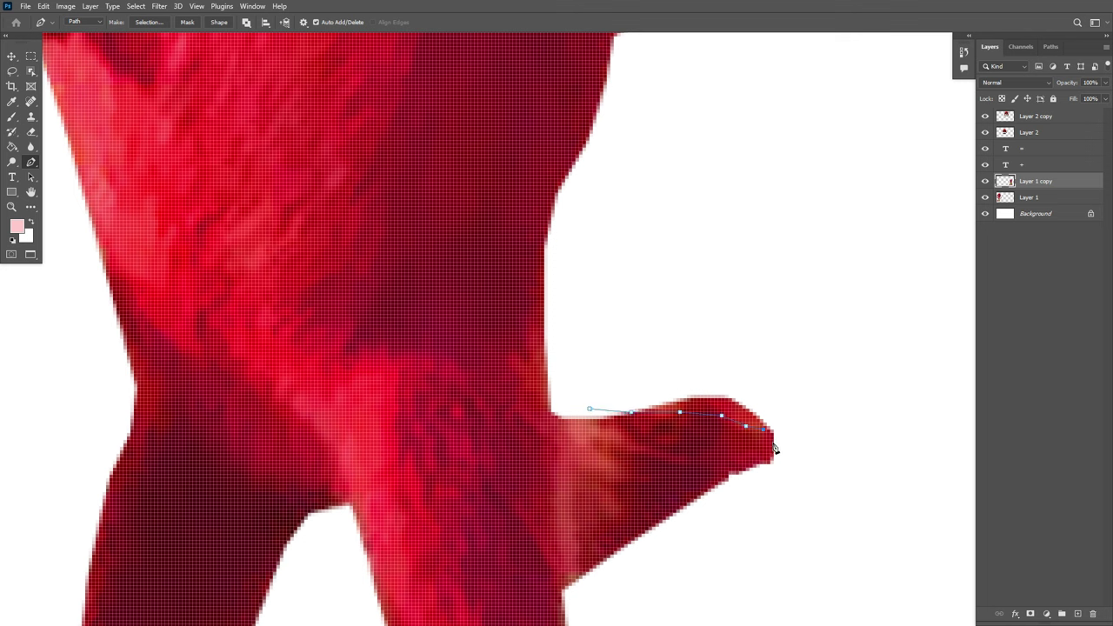
click(838, 459)
click(793, 326)
click(667, 313)
key(ctrl+Return)
key(ctrl+d)
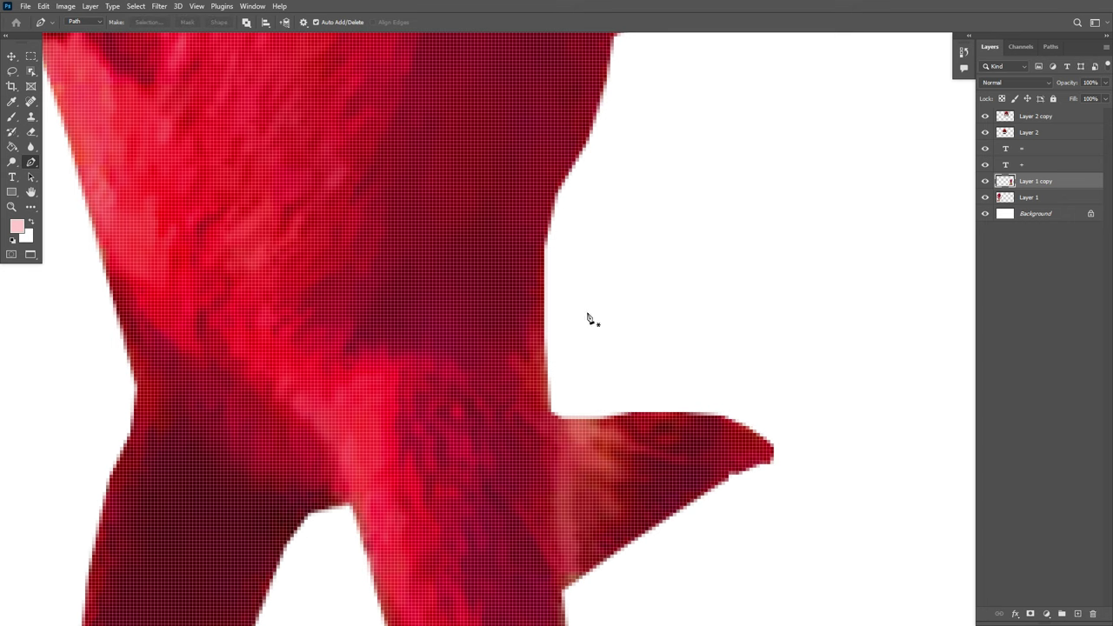
Move the duplicated fists cutout over the headless torso of the right figure
key(z)
alt+click(410, 324)
alt+click(410, 323)
alt+click(410, 323)
alt+click(411, 324)
alt+click(411, 325)
drag(411, 325, 470, 438)
key(v)
drag(198, 193, 438, 203)
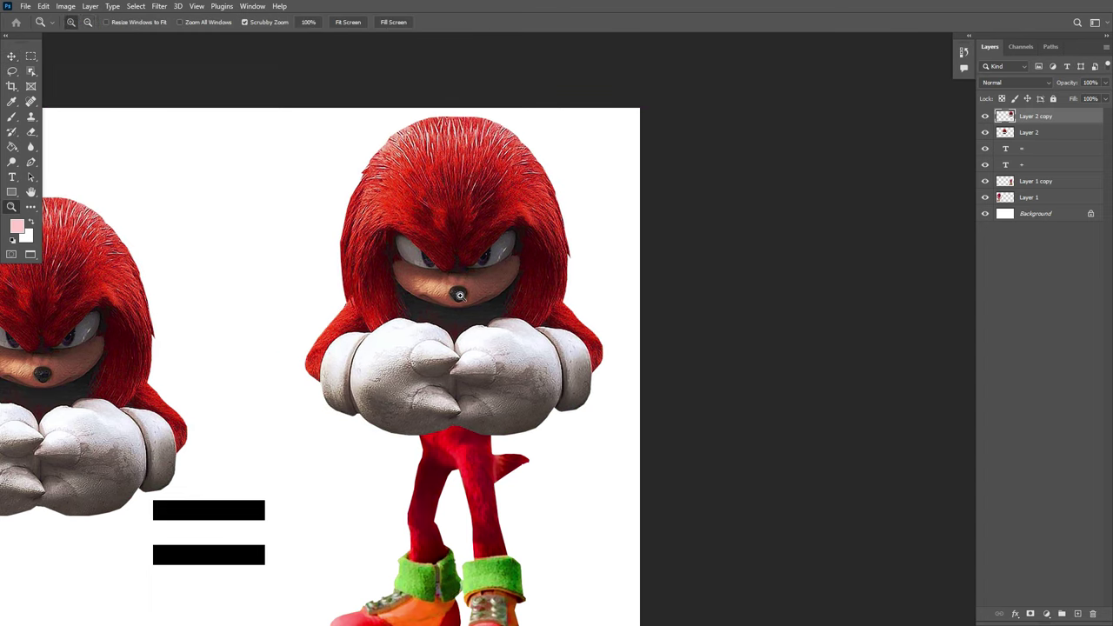
Scale the duplicated fists cutout to 81.25% with Free Transform and centre it over the right figure's torso, just above the legs
key(ctrl+minus)
key(ctrl+t)
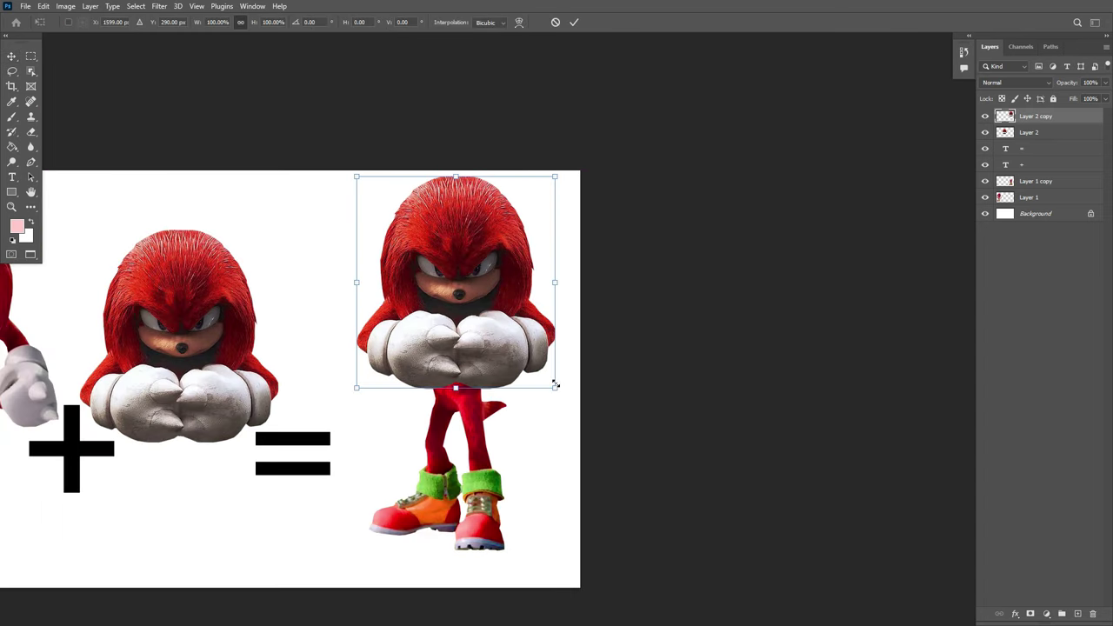
drag(554, 384, 522, 335)
drag(451, 248, 462, 272)
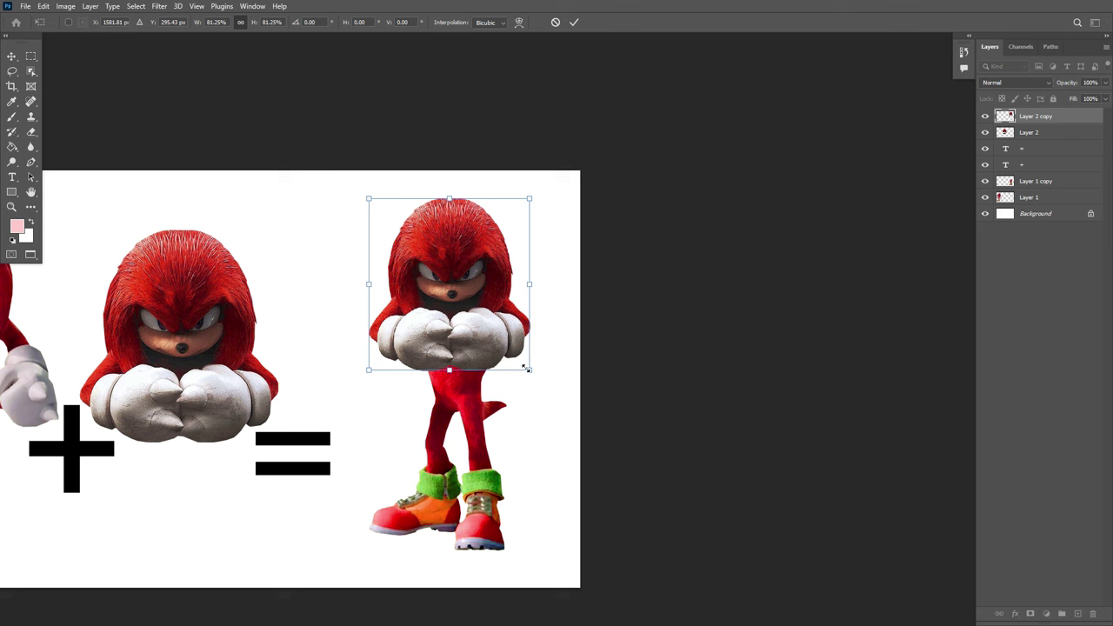
key(Down)
key(Down)
key(Down)
key(Down)
key(Down)
key(Down)
key(Down)
key(Down)
key(Down)
key(Down)
key(Down)
key(Down)
key(Down)
key(Down)
key(Down)
key(Down)
key(Down)
key(Down)
key(Down)
key(Down)
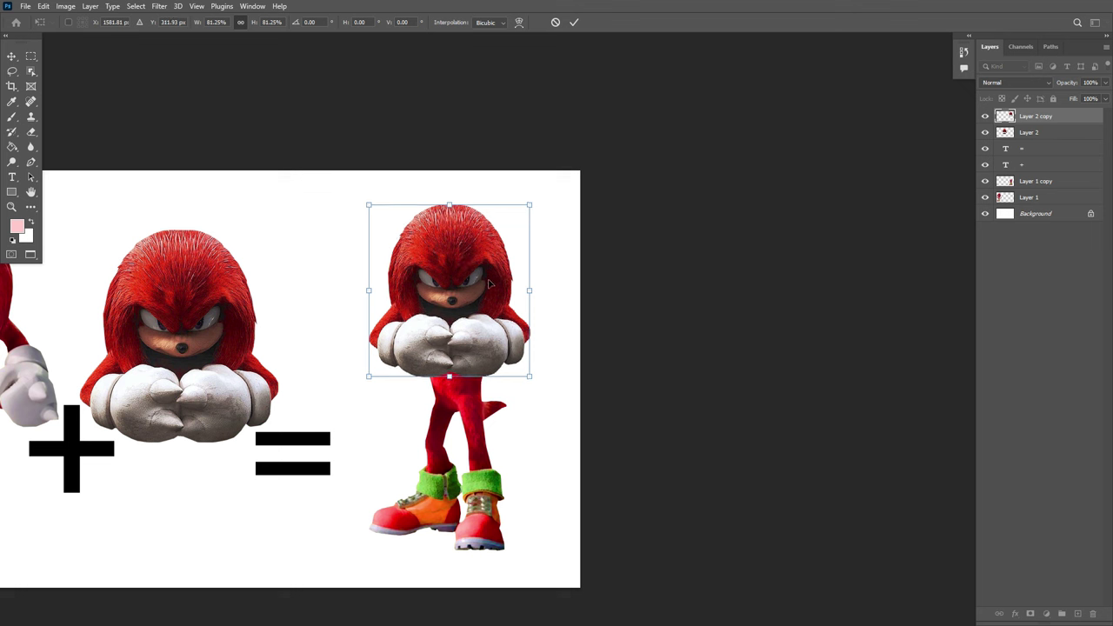
key(Right)
key(Right)
key(Right)
key(Right)
key(Right)
key(Right)
key(Right)
key(Right)
key(Right)
key(Right)
key(Right)
key(Right)
key(Right)
key(Right)
key(Right)
key(Right)
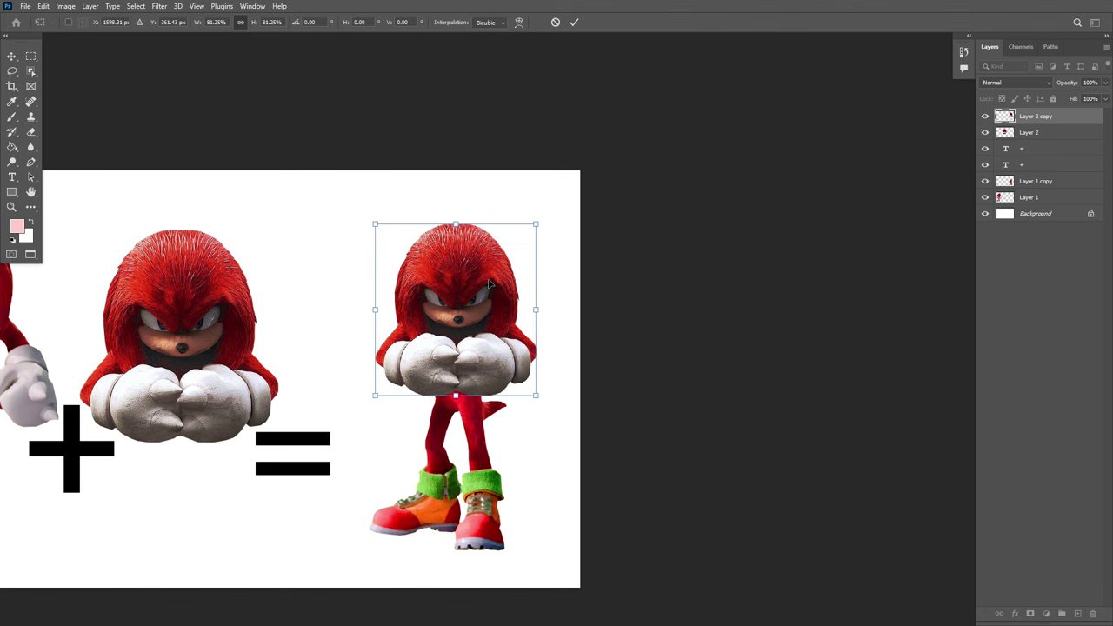
key(Return)
Shift the hue of the duplicated fists cutout to -10 with Hue/Saturation
key(z)
click(482, 310)
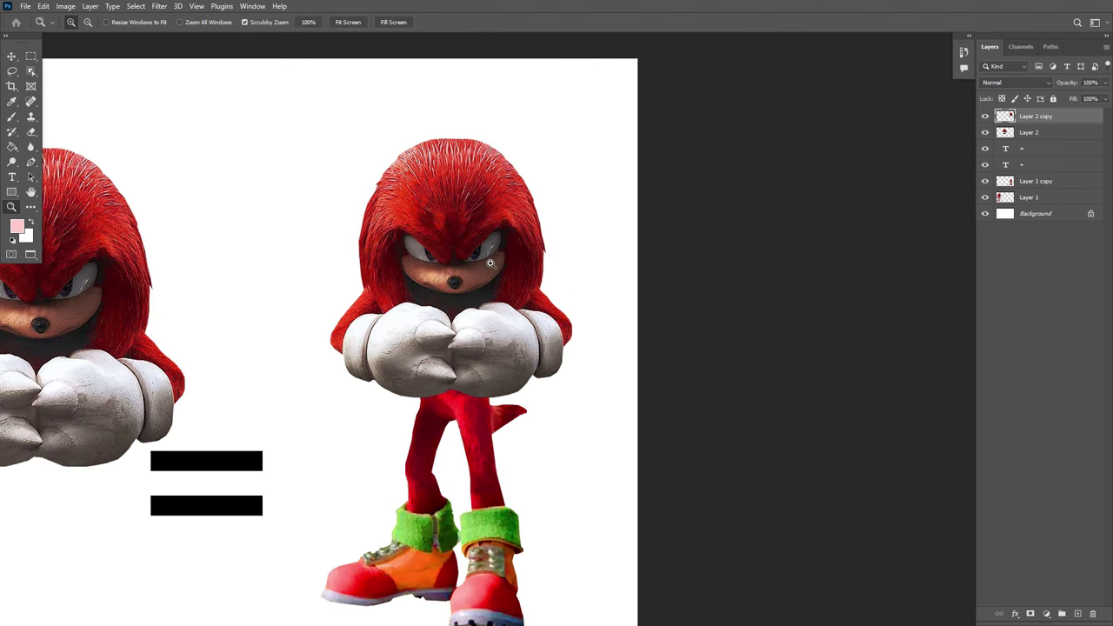
click(490, 265)
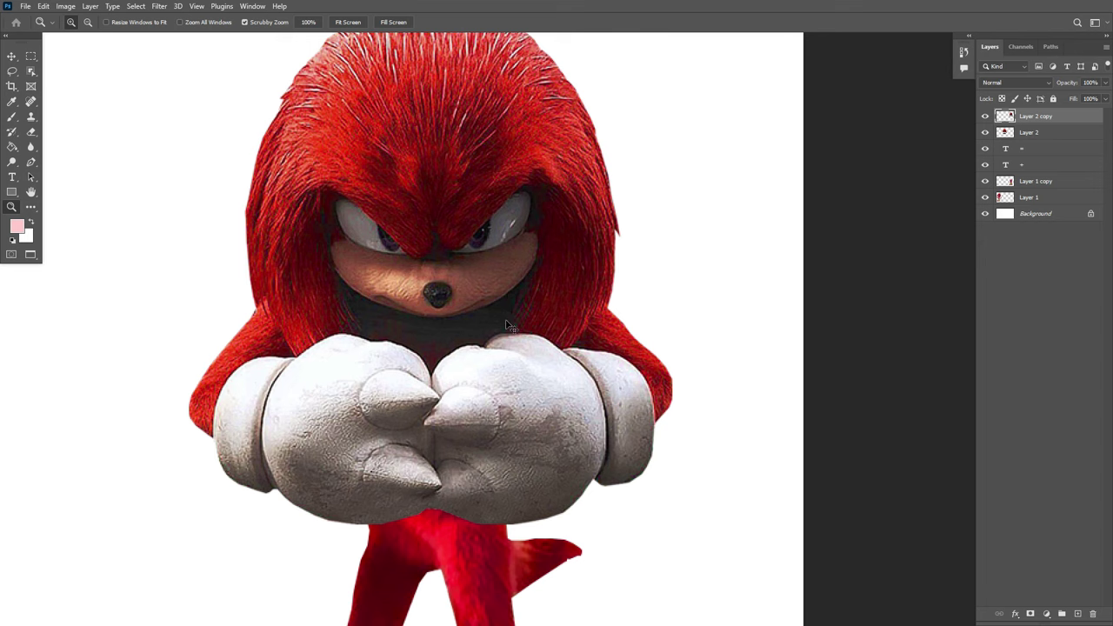
key(ctrl+u)
drag(946, 228, 945, 228)
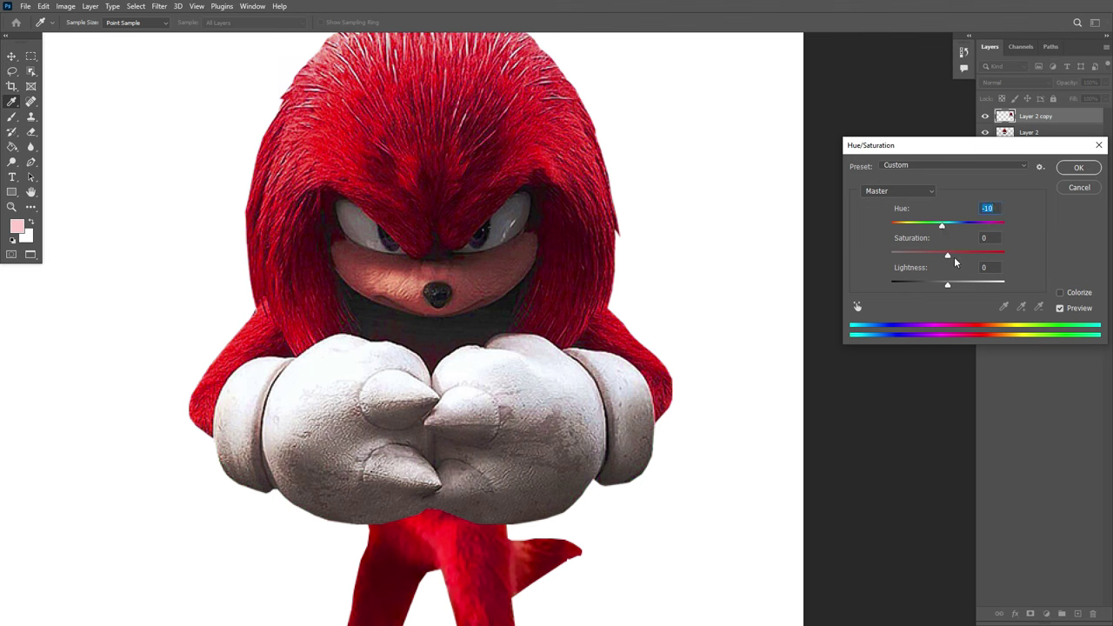
click(1073, 168)
Set the midtone Cyan/Red level of the duplicated fists cutout to +46 with Color Balance
key(ctrl+b)
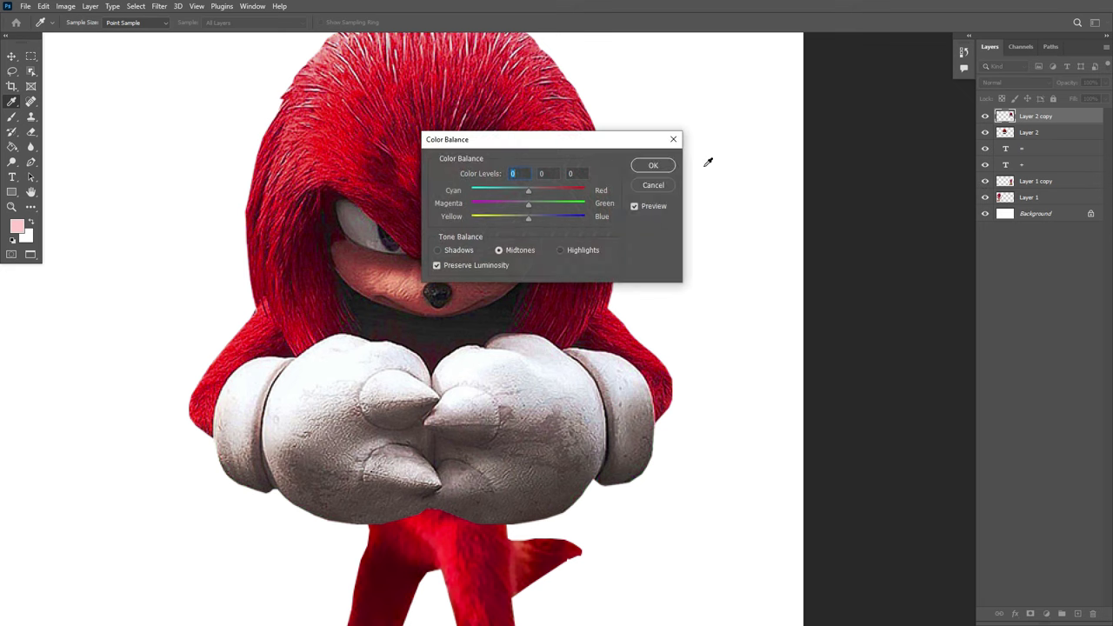
drag(594, 134, 860, 177)
drag(794, 228, 822, 235)
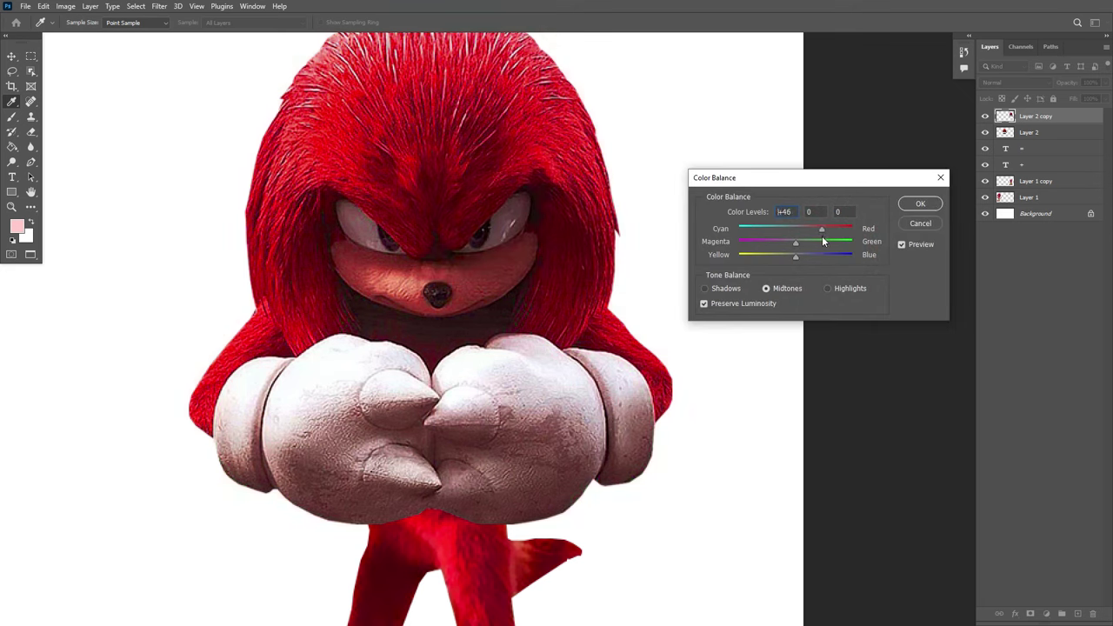
click(915, 207)
Nudge the recoloured fists cutout slightly upward on the right figure's body
drag(529, 270, 528, 214)
scroll(529, 214, down, 3)
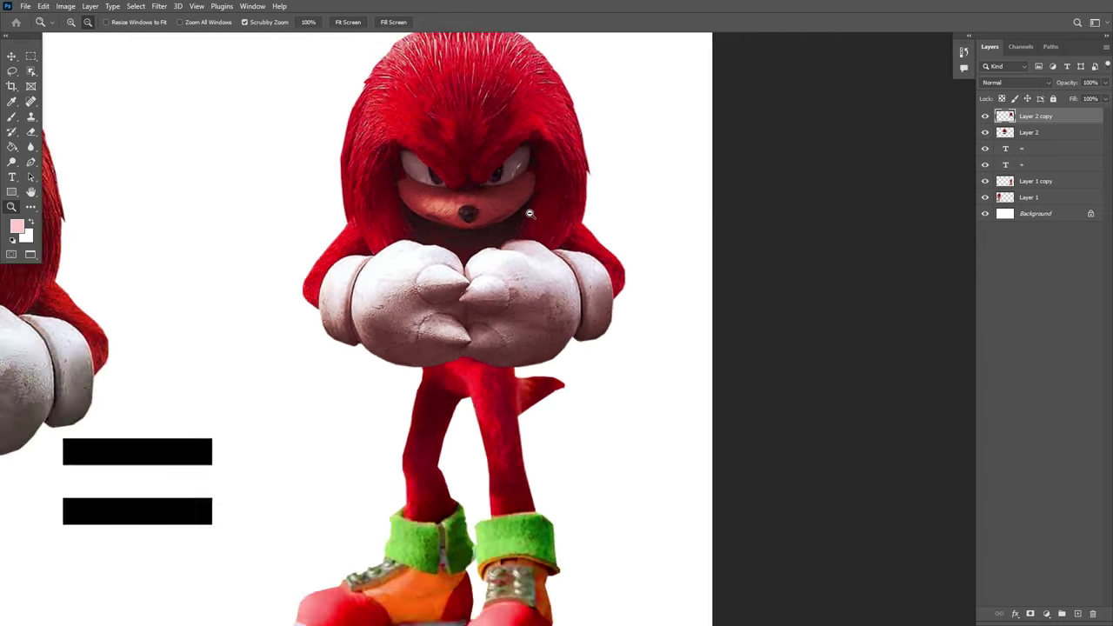
key(v)
key(Up)
key(Up)
key(Up)
key(Up)
key(Up)
key(Up)
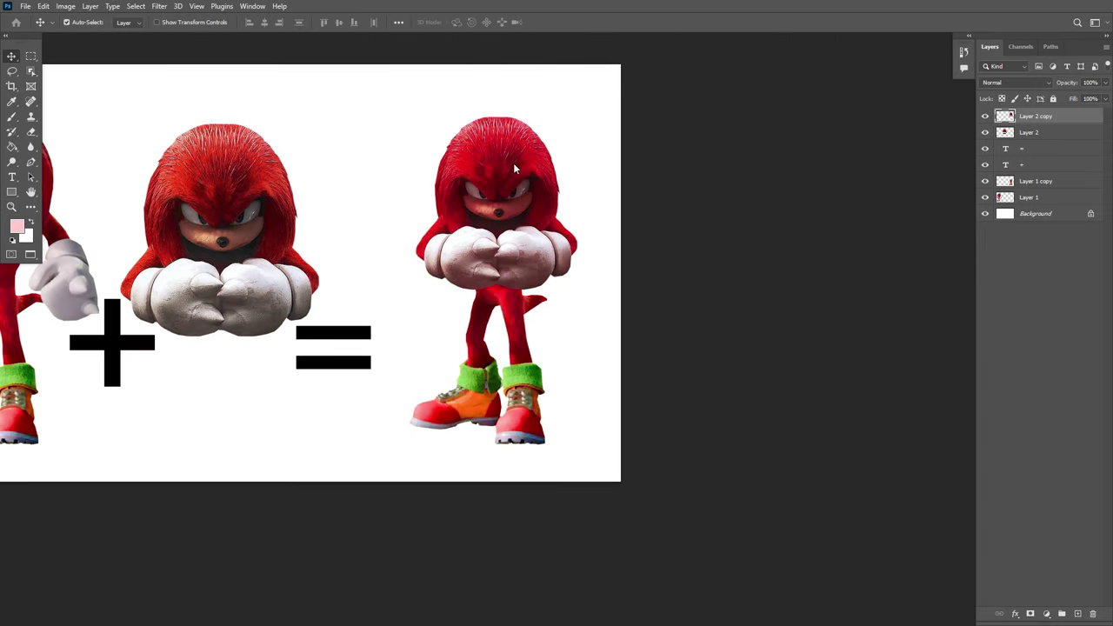
key(Up)
key(Up)
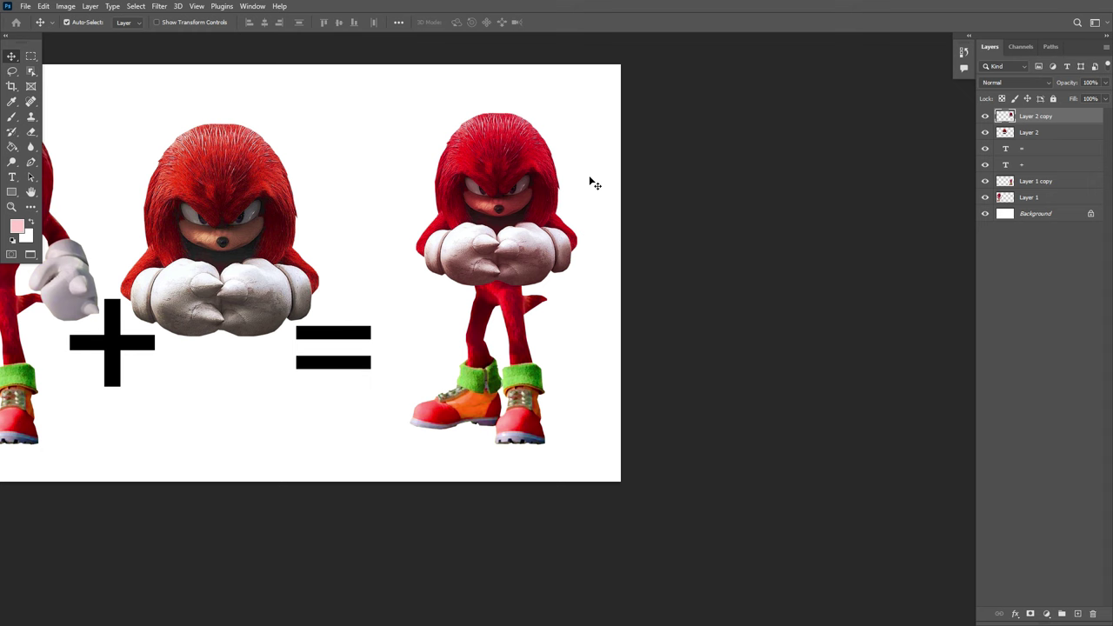
key(Down)
key(Down)
key(Down)
key(Down)
key(Down)
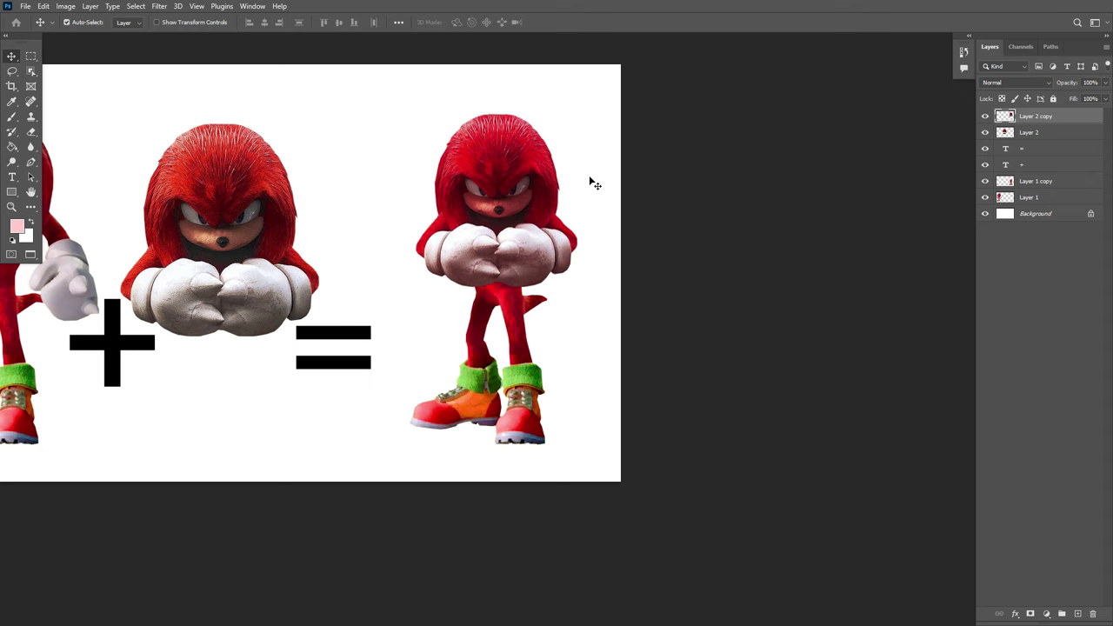
Examine the combined right figure up close from head to shoes, and check the whole equation composition
key(z)
click(533, 251)
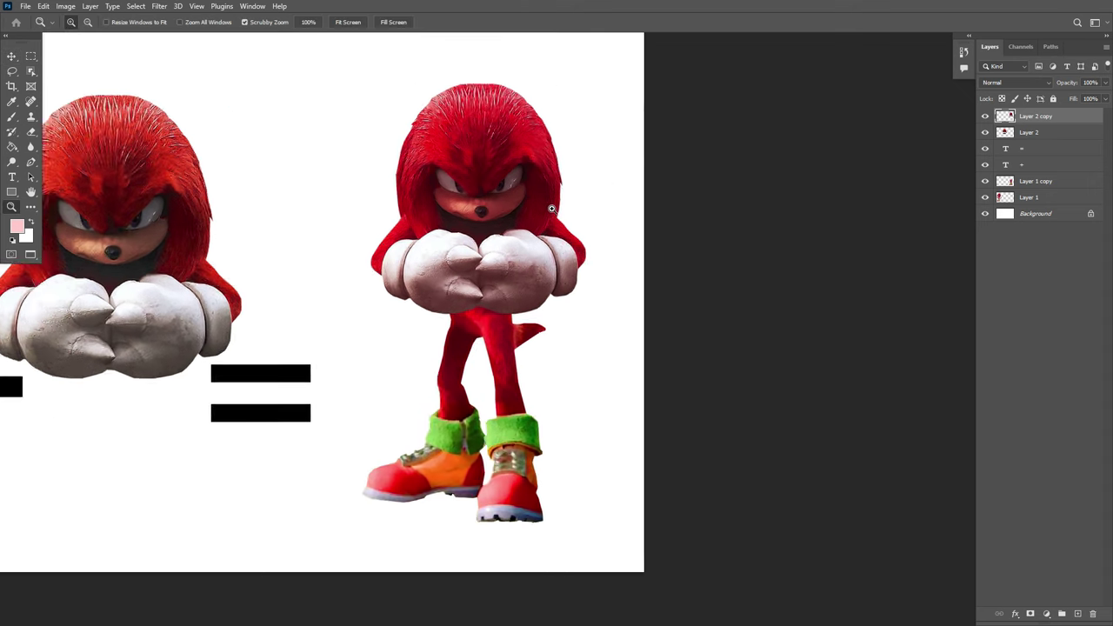
click(473, 210)
drag(482, 218, 506, 273)
drag(504, 103, 491, 231)
click(502, 189)
drag(501, 188, 501, 298)
alt+click(492, 258)
drag(513, 253, 520, 180)
key(h)
scroll(686, 434, down, 15)
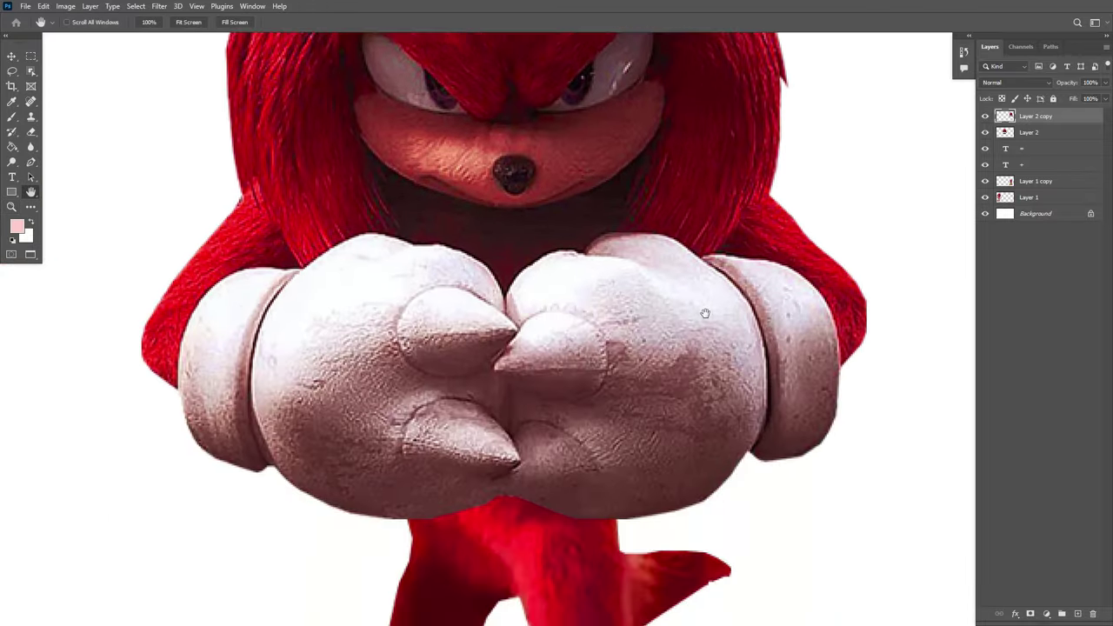
scroll(674, 295, down, 10)
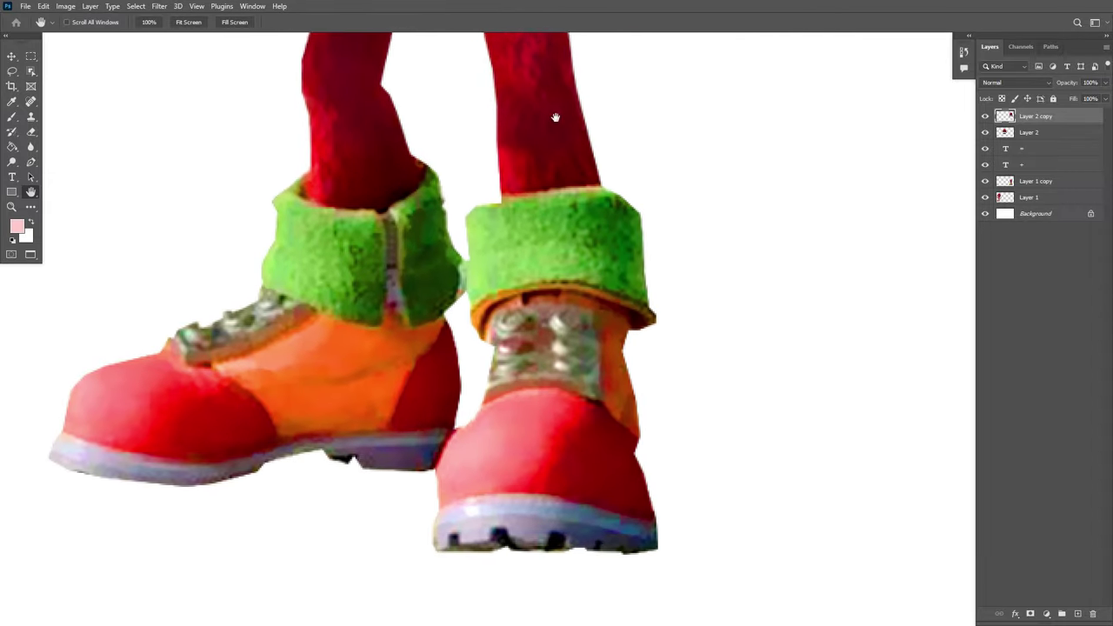
key(z)
click(348, 22)
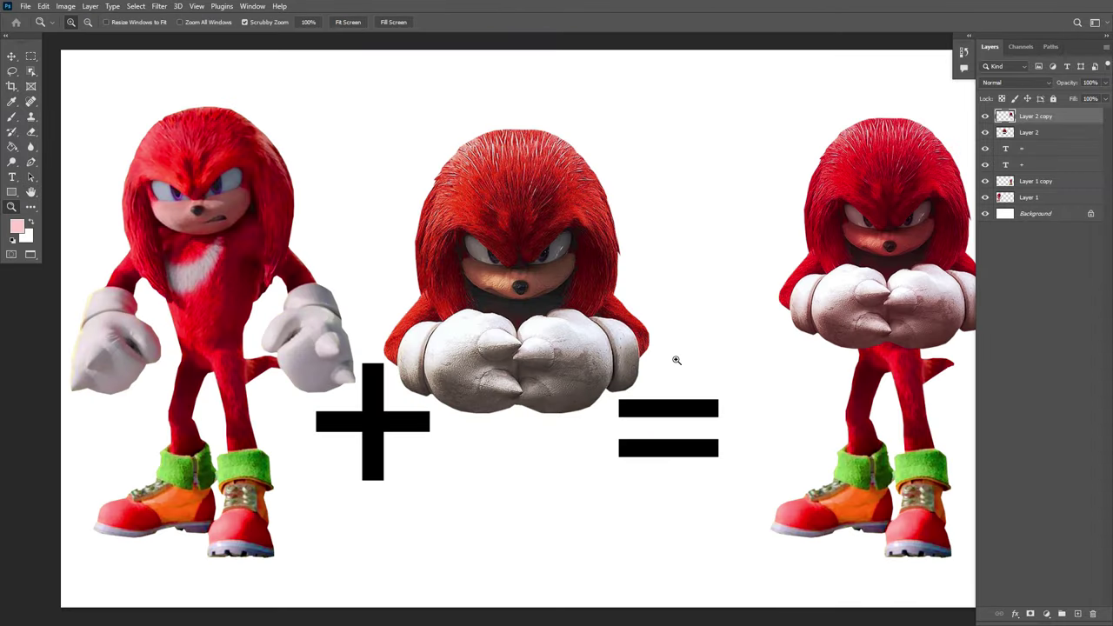
alt+click(461, 265)
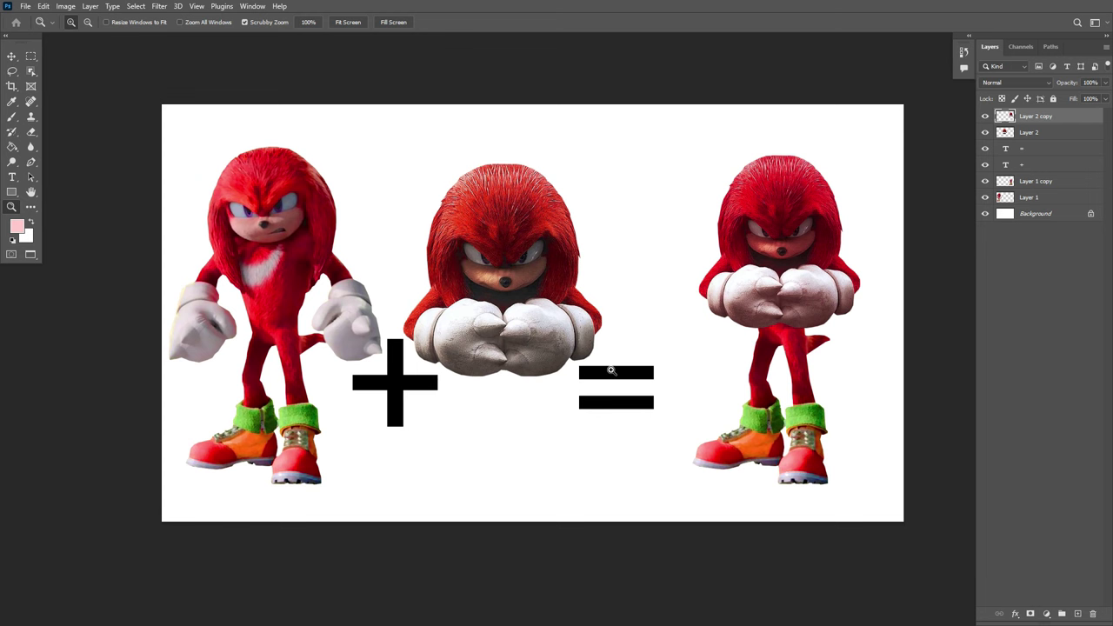
Copy the merged figure's layers, Layer 2 copy and Layer 1 copy, along with Layer 2 from Untitled-2 into the blank Untitled-4 document
key(v)
click(615, 382)
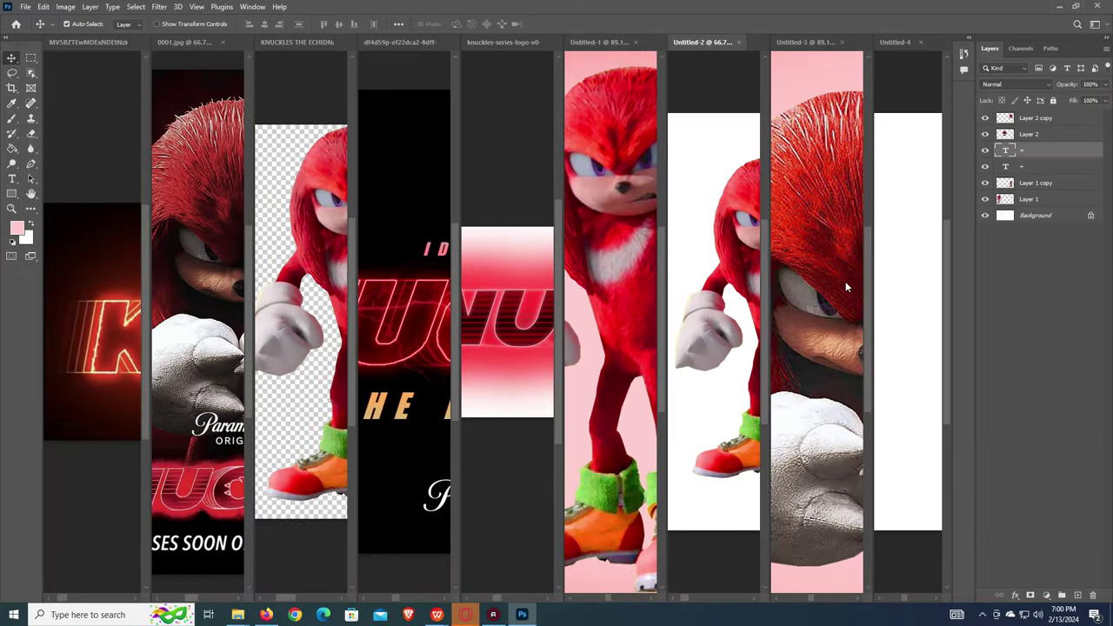
click(826, 277)
click(735, 237)
drag(736, 237, 251, 235)
click(1048, 118)
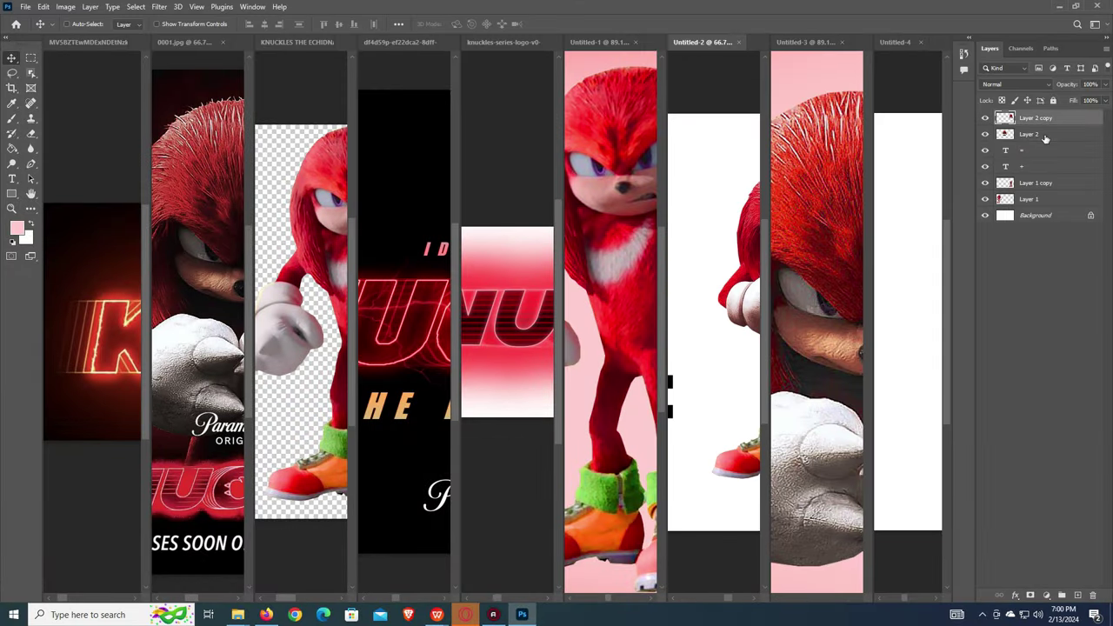
shift+click(1045, 134)
drag(1037, 183, 893, 230)
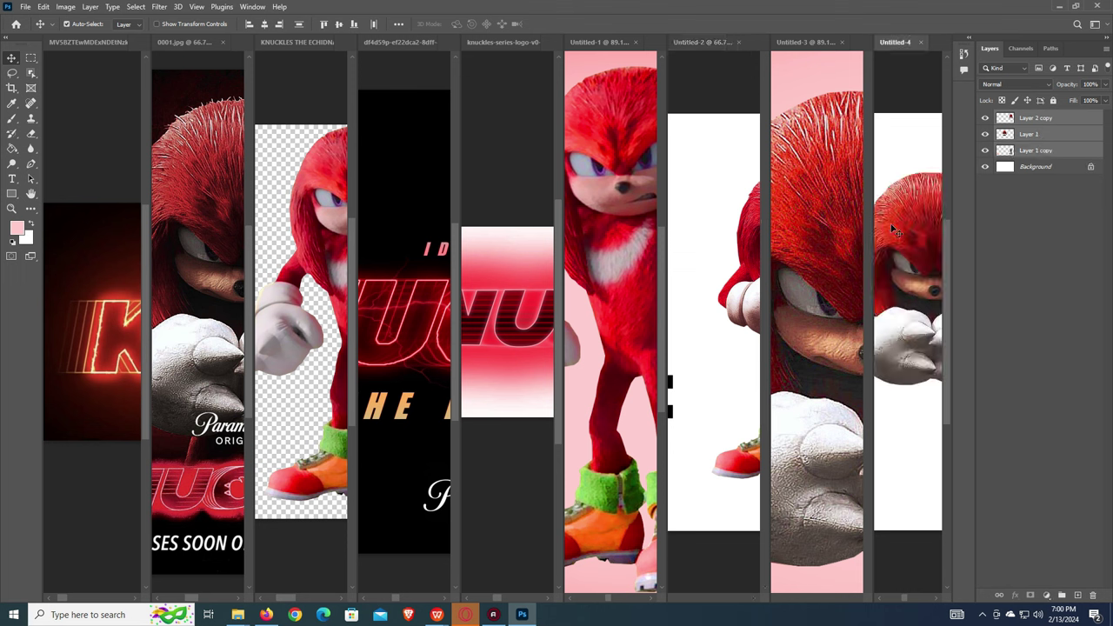
Check the merged figure in Untitled-2, and delete the extra standalone head-and-fists cutout from Untitled-4
click(733, 174)
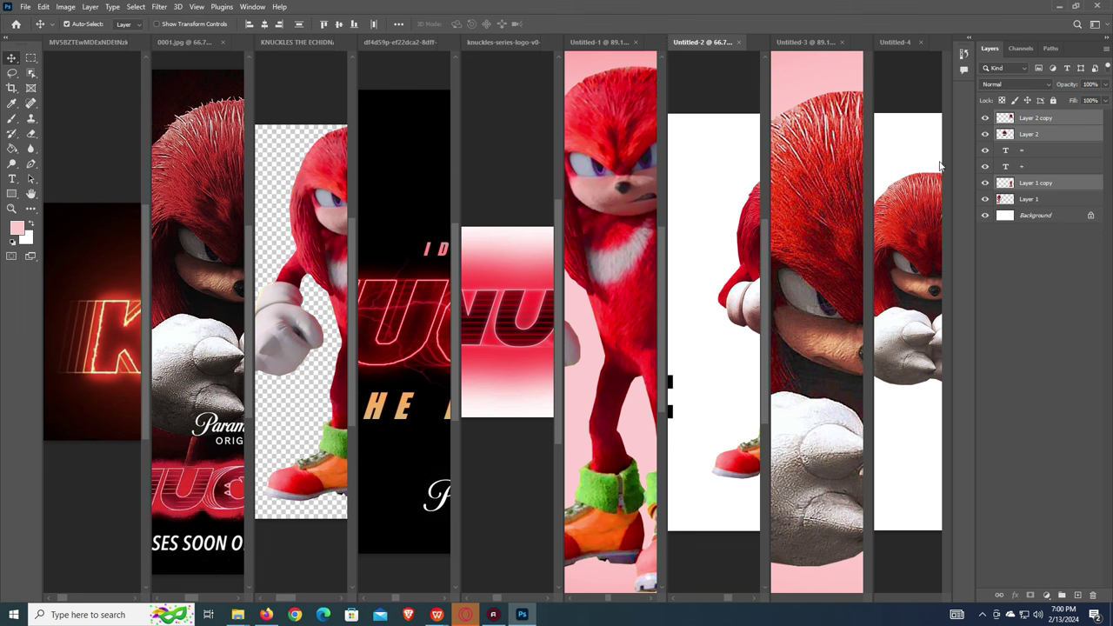
scroll(1054, 177, up, 1)
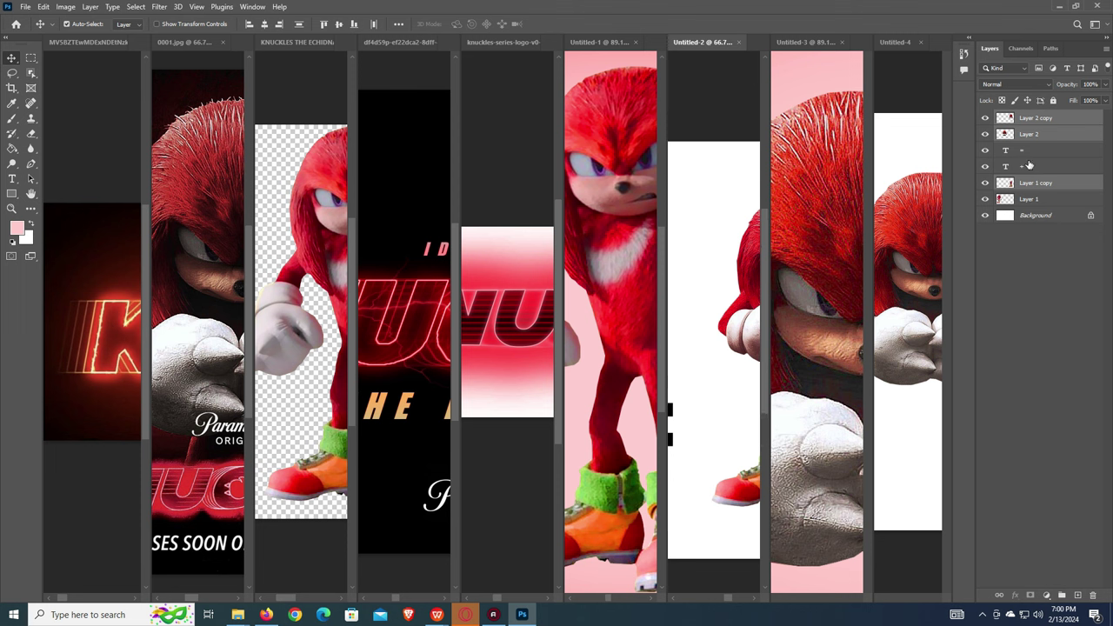
click(731, 228)
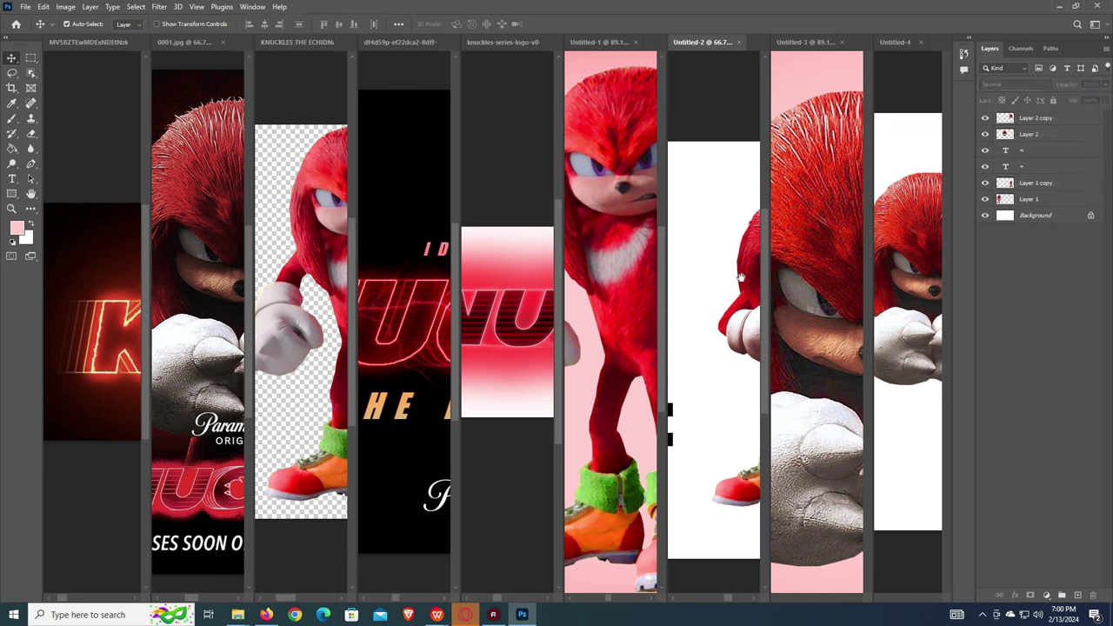
drag(741, 277, 652, 267)
click(725, 228)
click(897, 224)
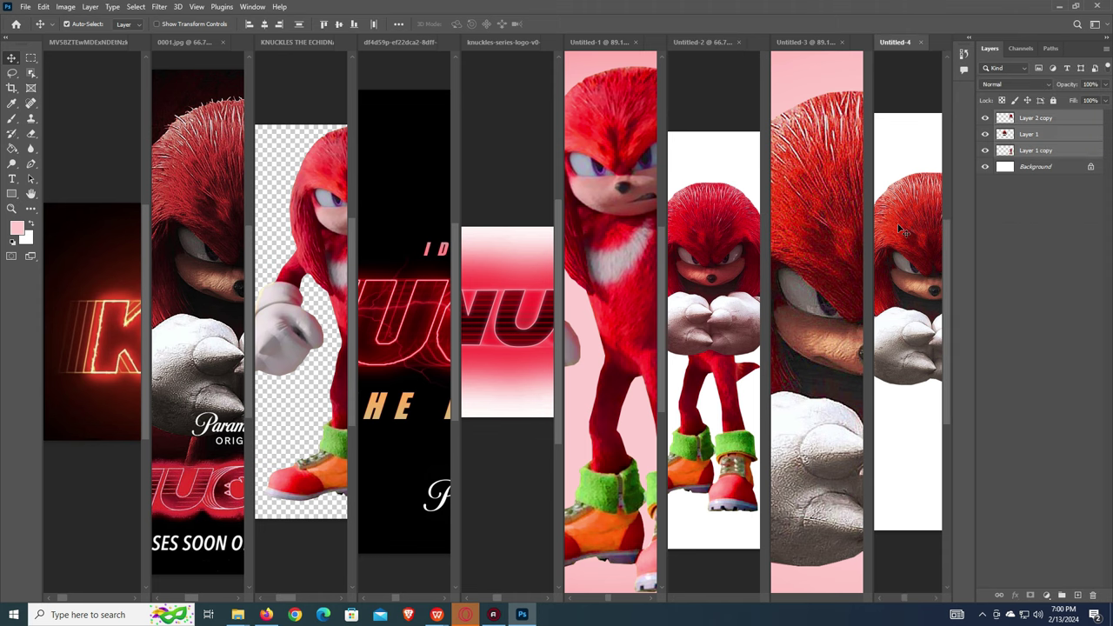
key(f)
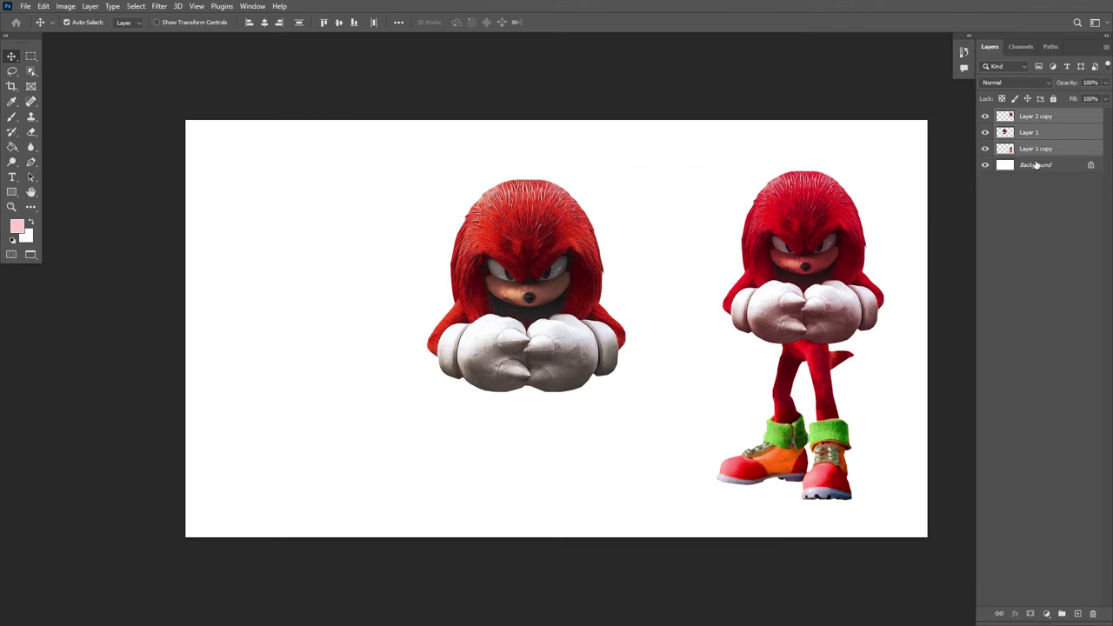
click(567, 213)
click(1093, 614)
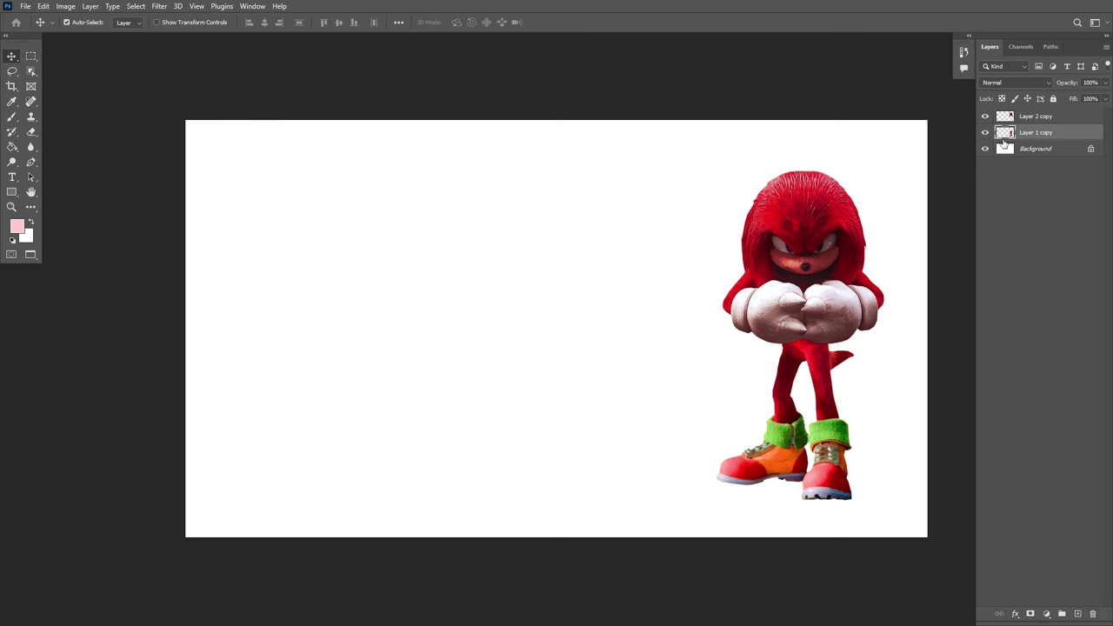
Scale both layers of the merged figure to about 115% and place the figure on the left half of the canvas
click(1024, 120)
ctrl+click(1028, 125)
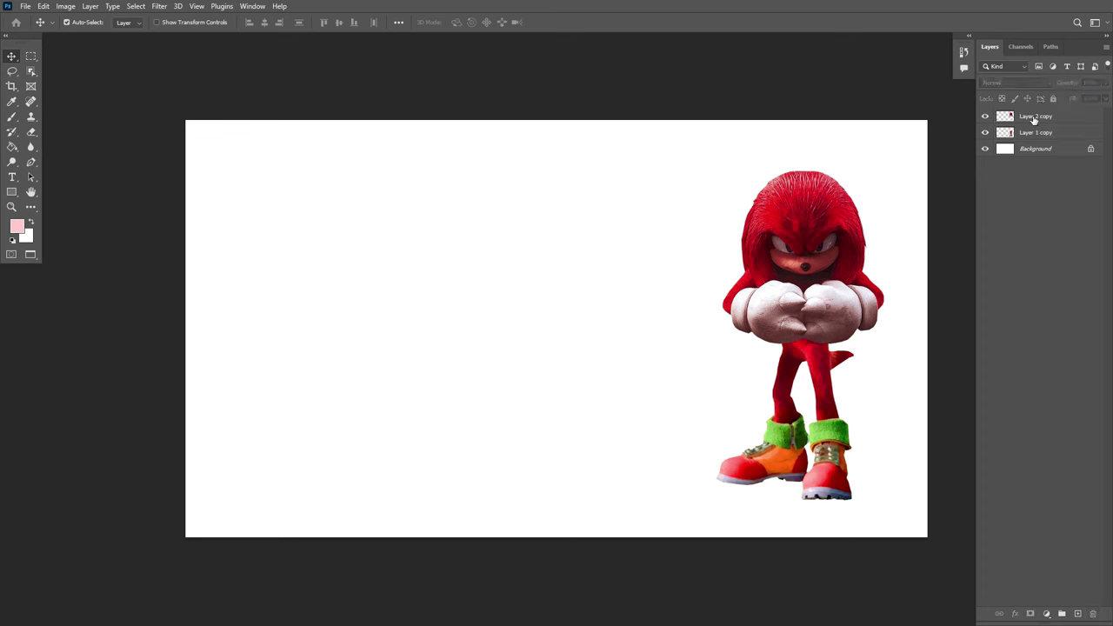
click(1033, 120)
ctrl+click(1033, 135)
key(ctrl+t)
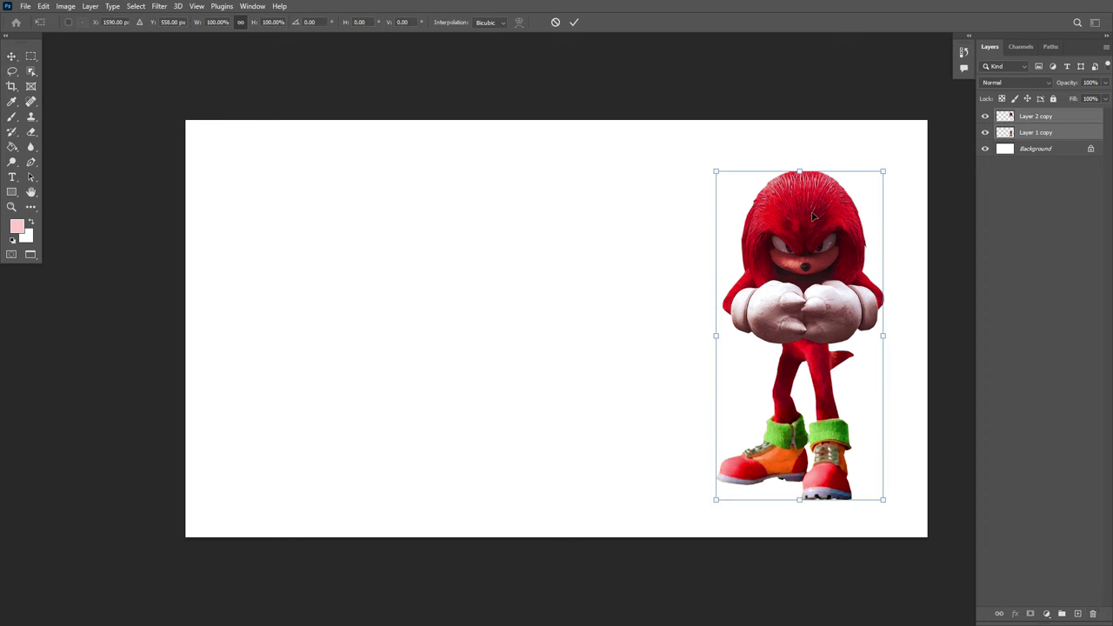
drag(870, 410, 586, 378)
drag(597, 462, 618, 514)
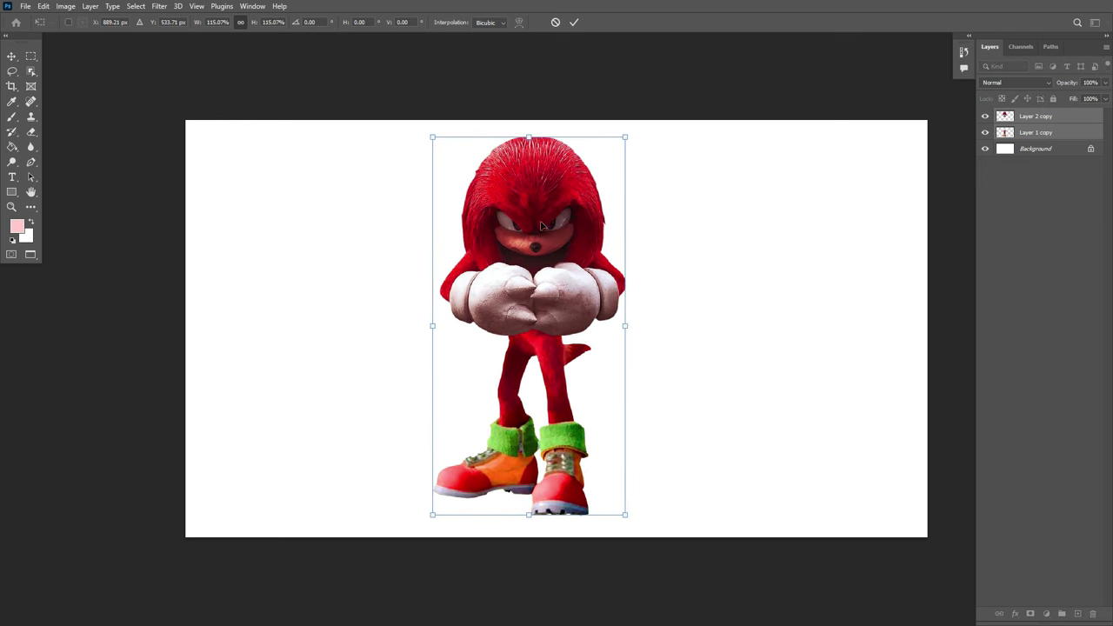
drag(549, 222, 399, 222)
key(Return)
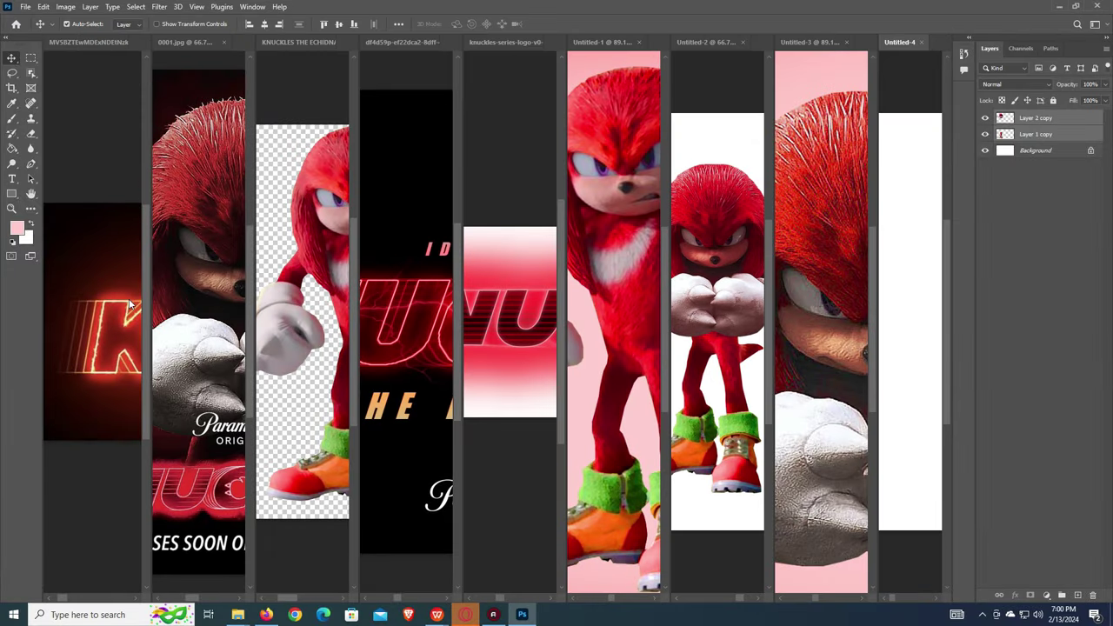
Copy the orange-glow Knuckles logo image and the black Knuckles The Echidna poster into the Untitled-4 document
click(129, 303)
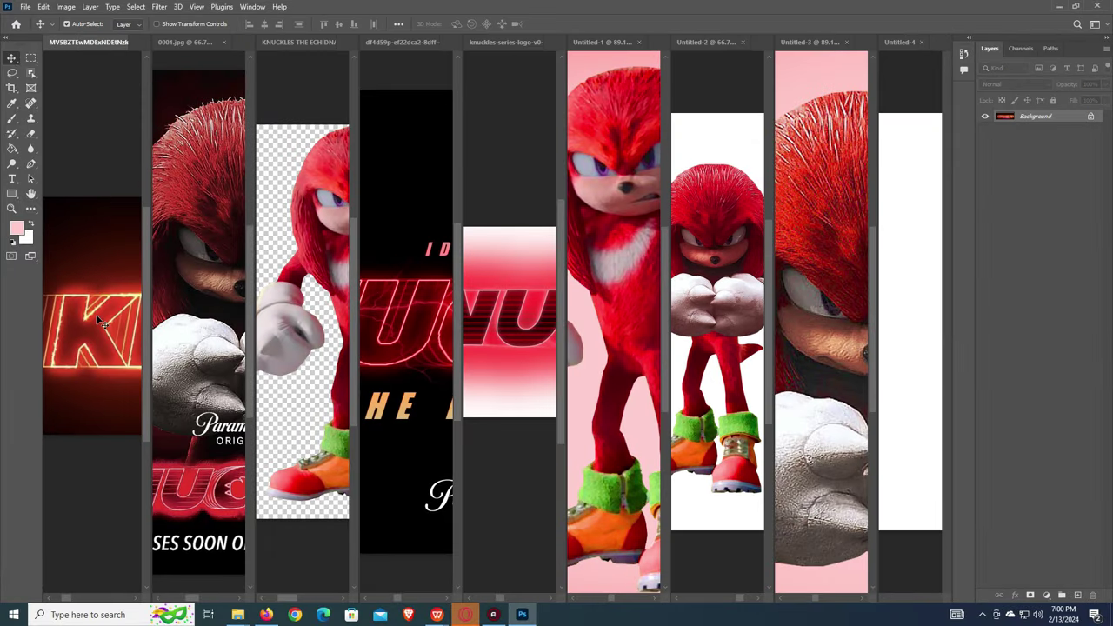
drag(98, 318, 908, 306)
click(417, 308)
drag(417, 308, 909, 309)
drag(384, 305, 698, 318)
key(z)
alt+click(549, 312)
key(v)
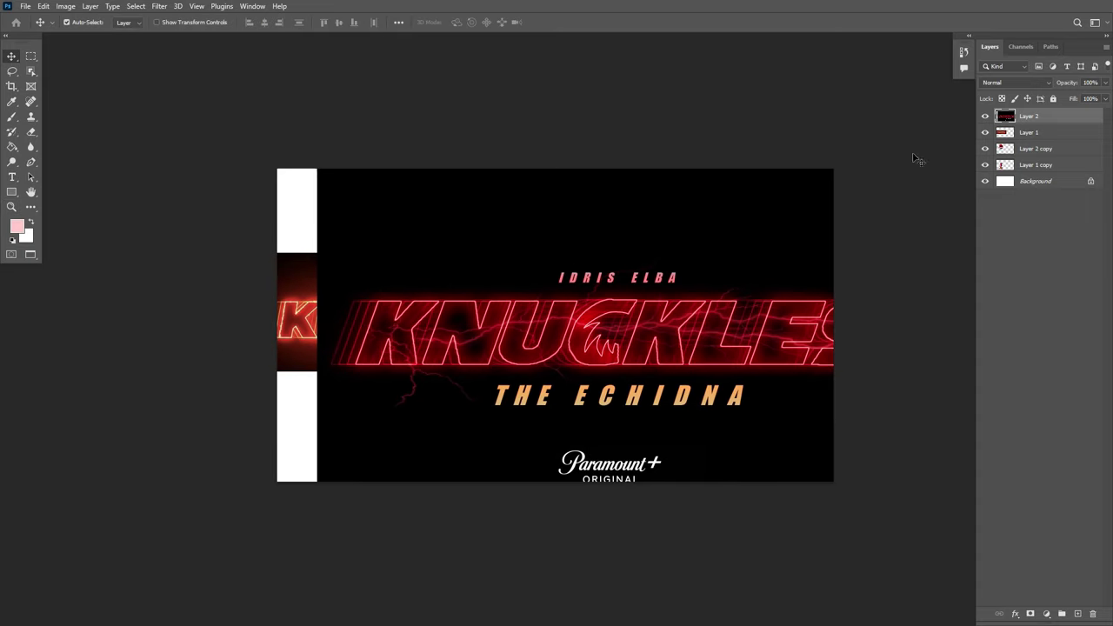
Compare the two title images by toggling the black poster's visibility, and delete the orange-glow logo layer
click(985, 116)
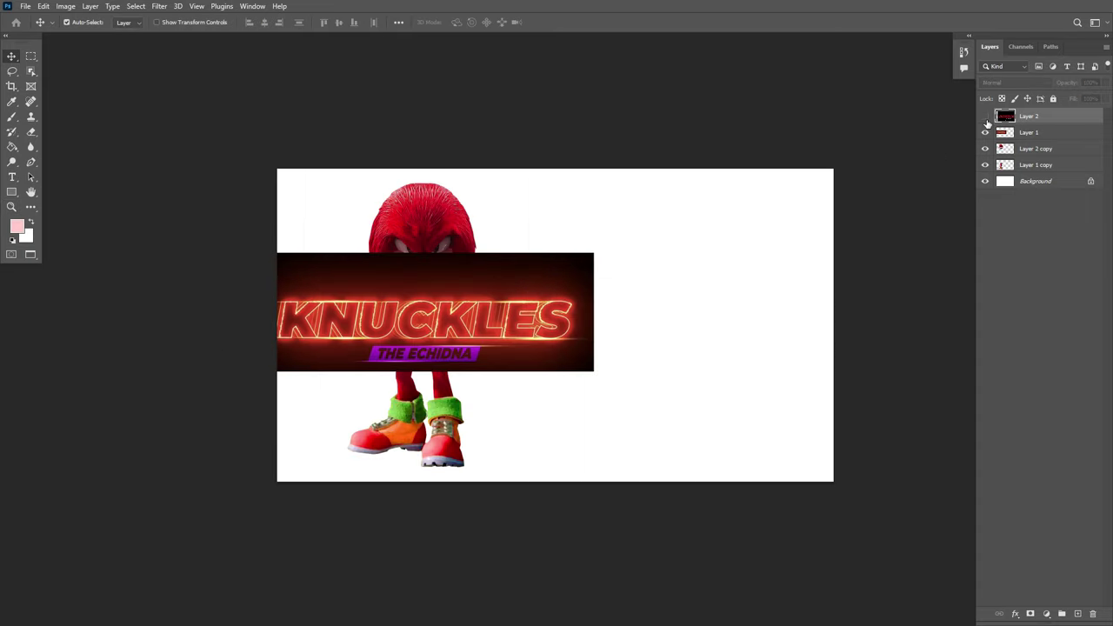
click(985, 116)
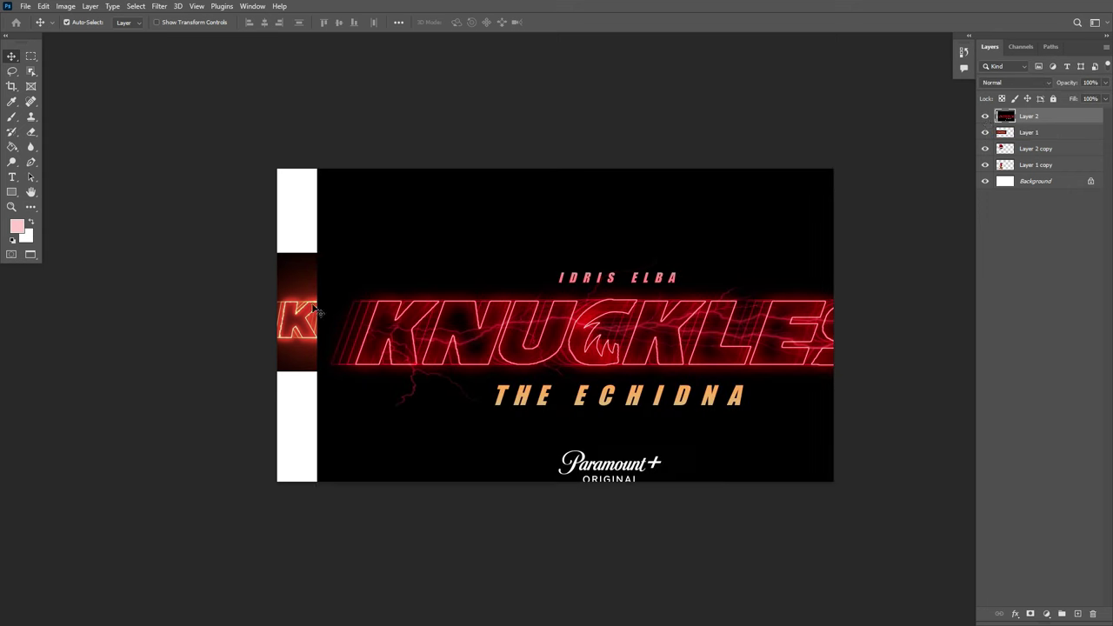
click(1005, 135)
click(1094, 615)
Move the black title poster's layer beneath both figure layers and shift the poster towards the canvas's right side
drag(668, 289, 628, 291)
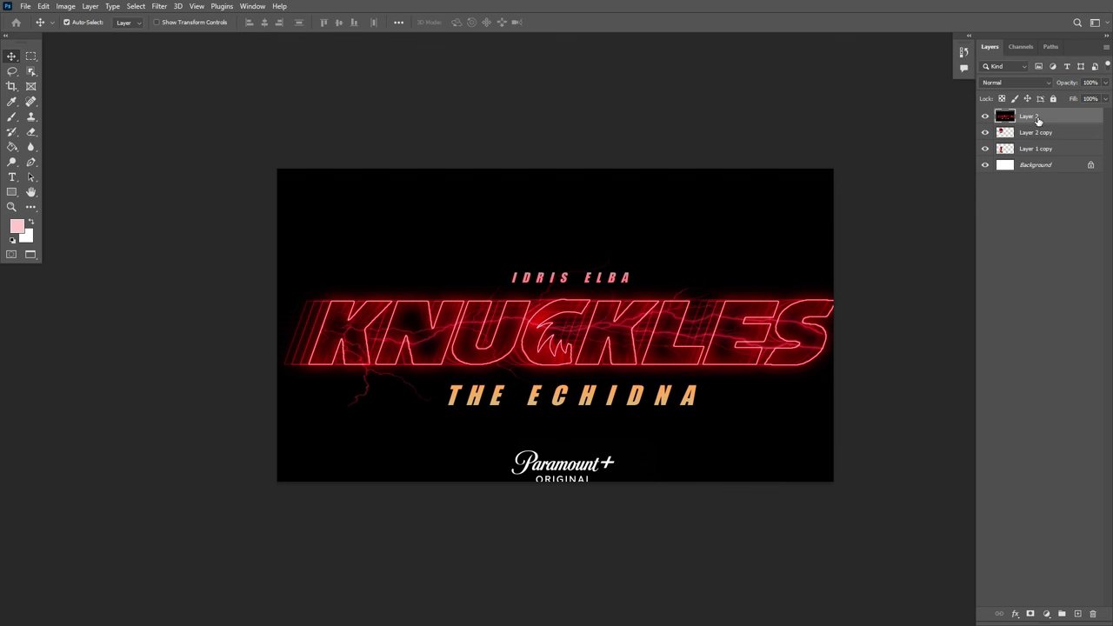
drag(1030, 118, 1030, 157)
drag(654, 299, 691, 293)
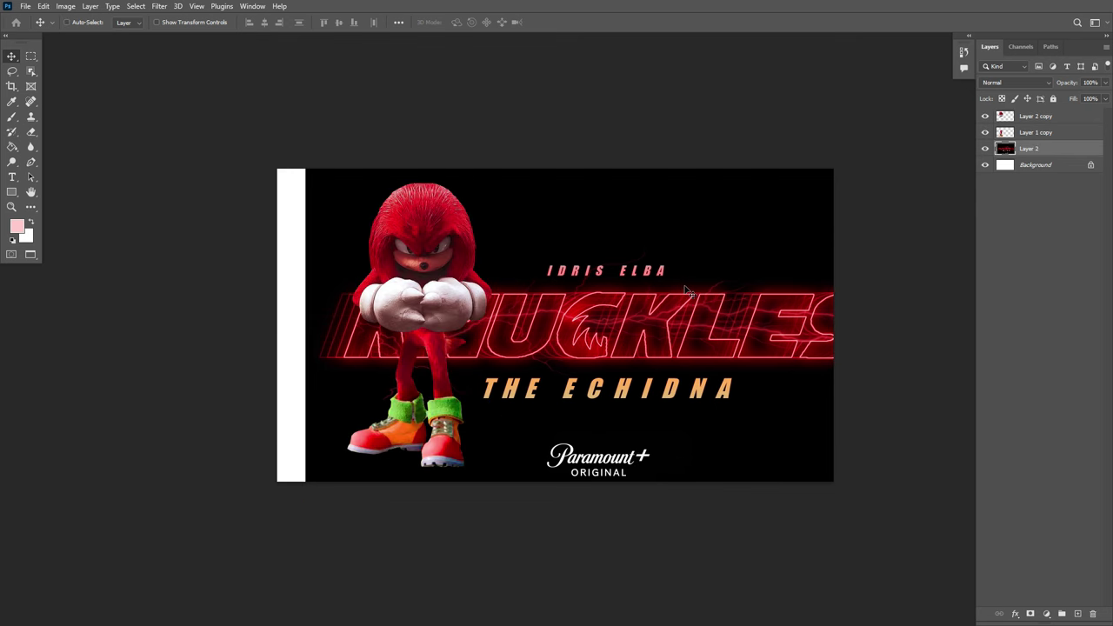
Scale the black title poster down and position it beside the figure so the whole Knuckles title fits on the canvas
key(ctrl+t)
drag(318, 154, 513, 244)
drag(702, 405, 622, 354)
key(Return)
Move both layers of the merged figure together further left, clear of the Knuckles title
click(435, 215)
drag(435, 215, 387, 206)
key(ctrl+z)
ctrl+click(1040, 134)
key(ctrl+t)
key(Return)
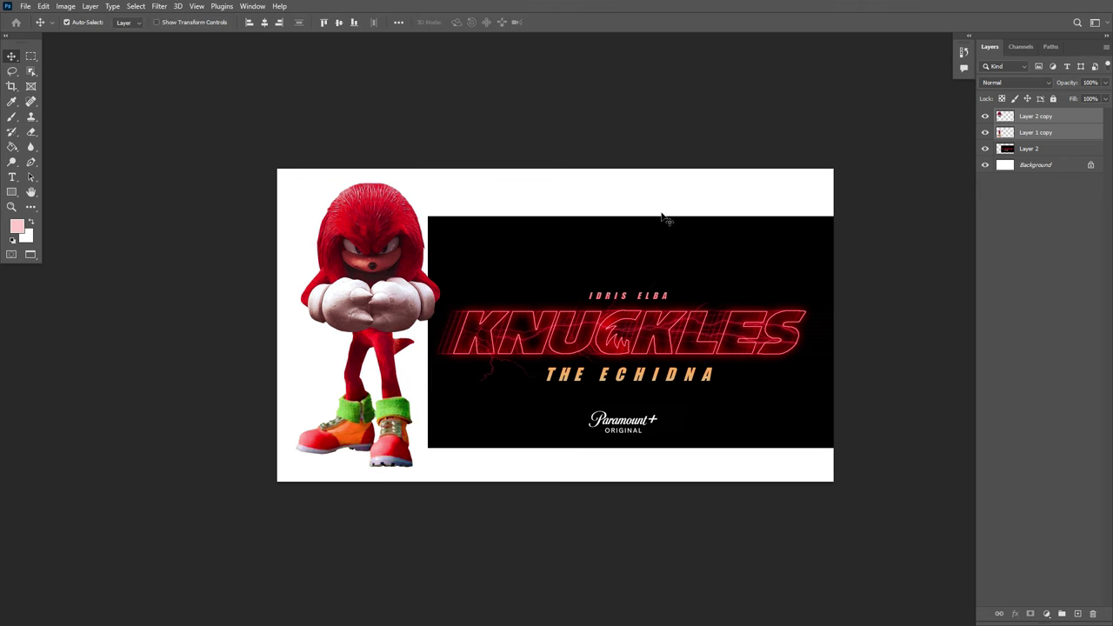
Align the title poster with the canvas's right edge, slightly higher, and scale it to 99.88%
click(1044, 150)
drag(634, 268, 652, 251)
scroll(664, 295, up, 1)
key(ctrl+t)
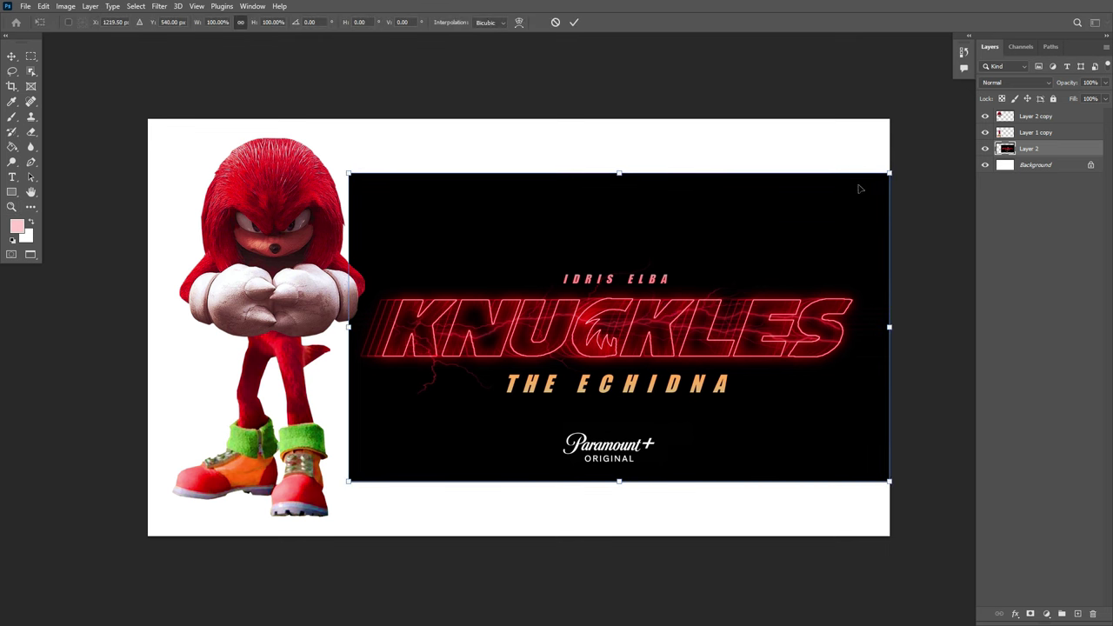
drag(889, 175, 887, 174)
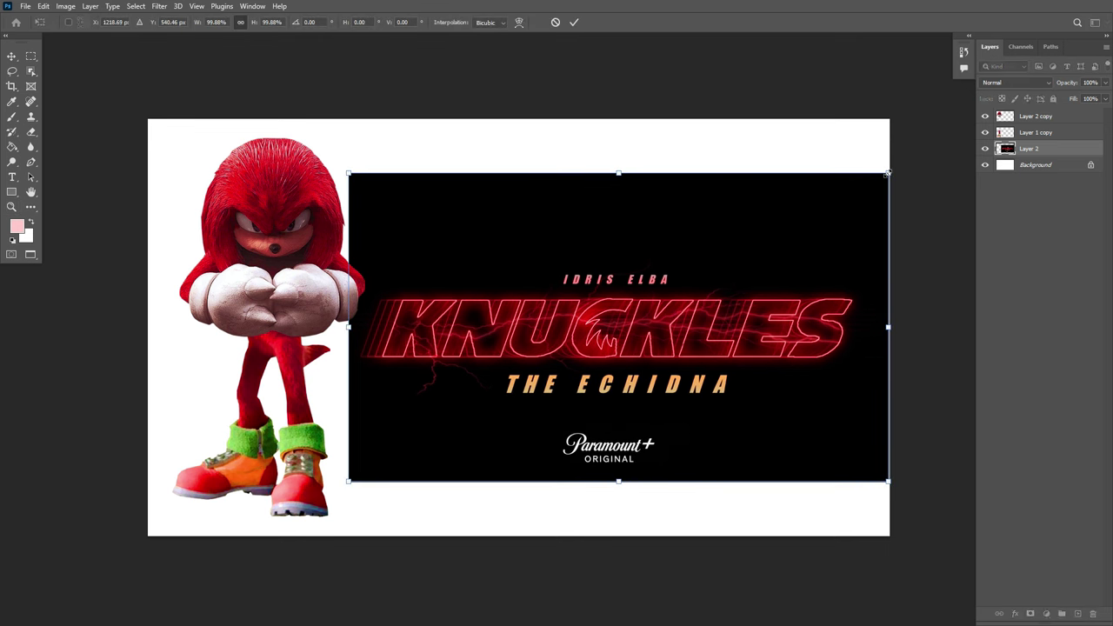
key(Return)
Sample the title poster's black and fill the Background layer with it
key(z)
key(i)
drag(791, 229, 797, 226)
click(1034, 166)
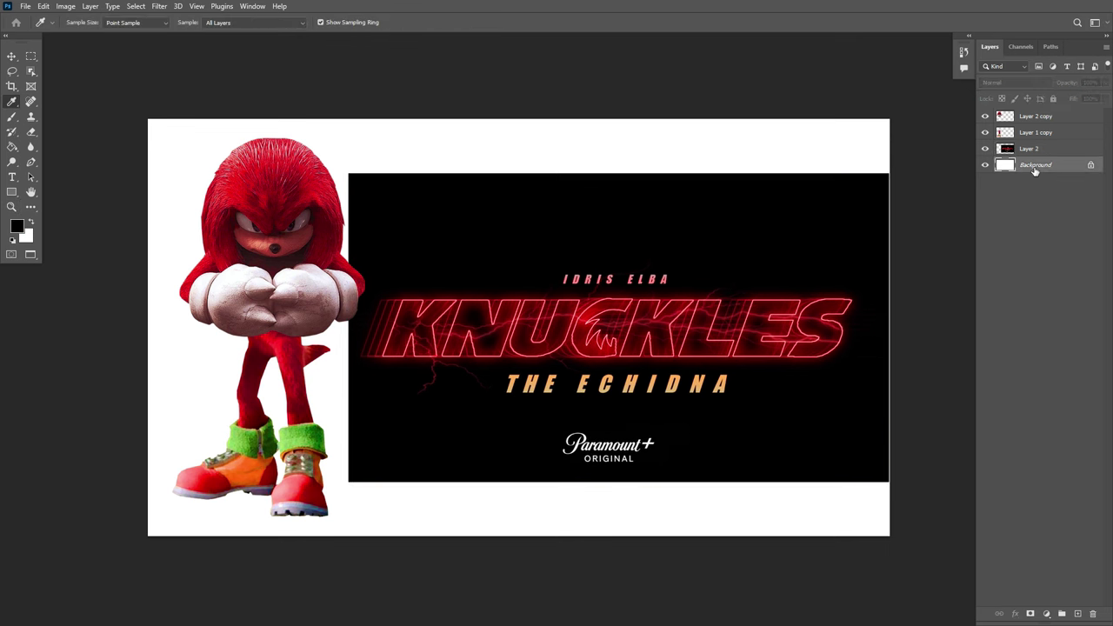
key(g)
click(643, 151)
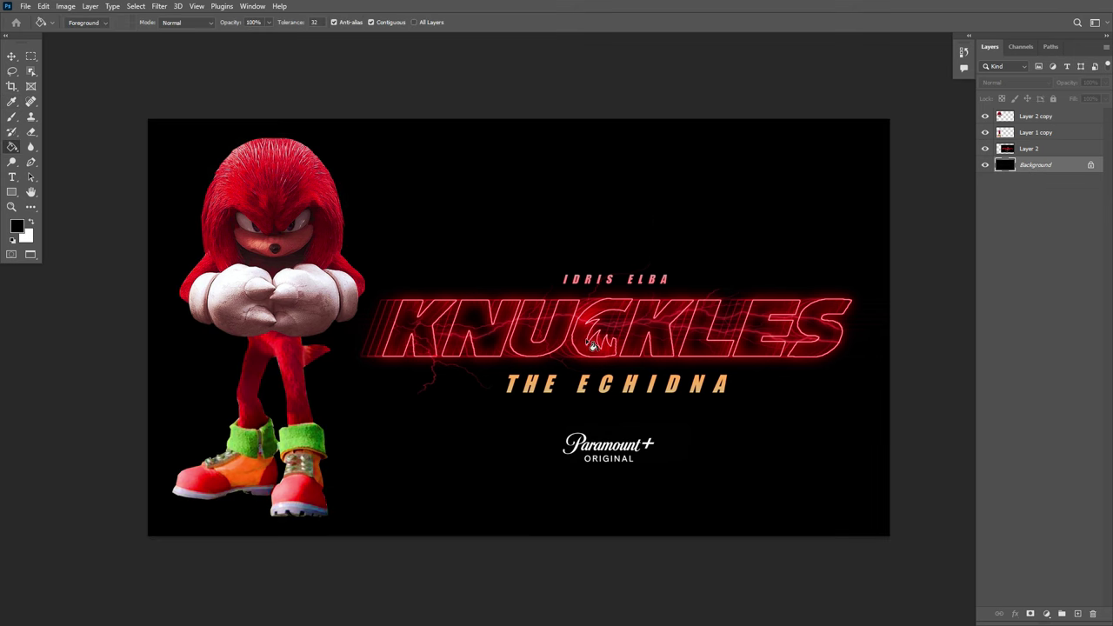
Paint out the Paramount+ Original logo and the actor credit on the title layer in black with a size-100 brush
key(alt+bracketright)
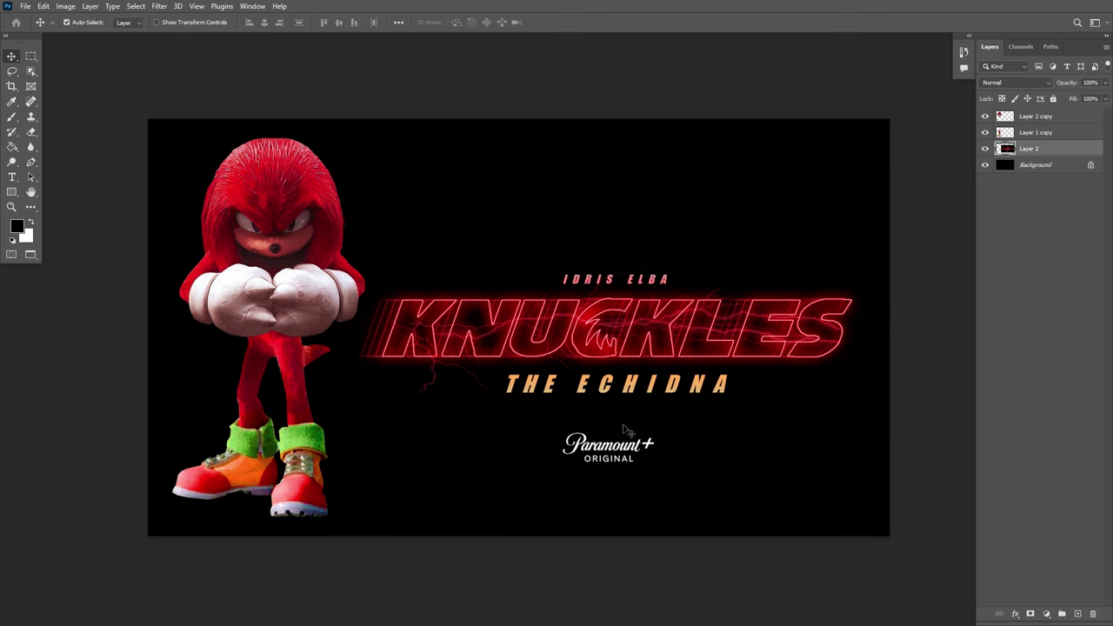
key(b)
key(bracketleft)
key(bracketleft)
key(bracketleft)
key(bracketleft)
key(bracketleft)
key(bracketleft)
key(bracketleft)
key(bracketleft)
key(bracketleft)
key(bracketleft)
key(bracketleft)
key(bracketleft)
key(bracketleft)
key(bracketleft)
key(bracketleft)
key(bracketleft)
key(bracketleft)
key(bracketleft)
key(bracketleft)
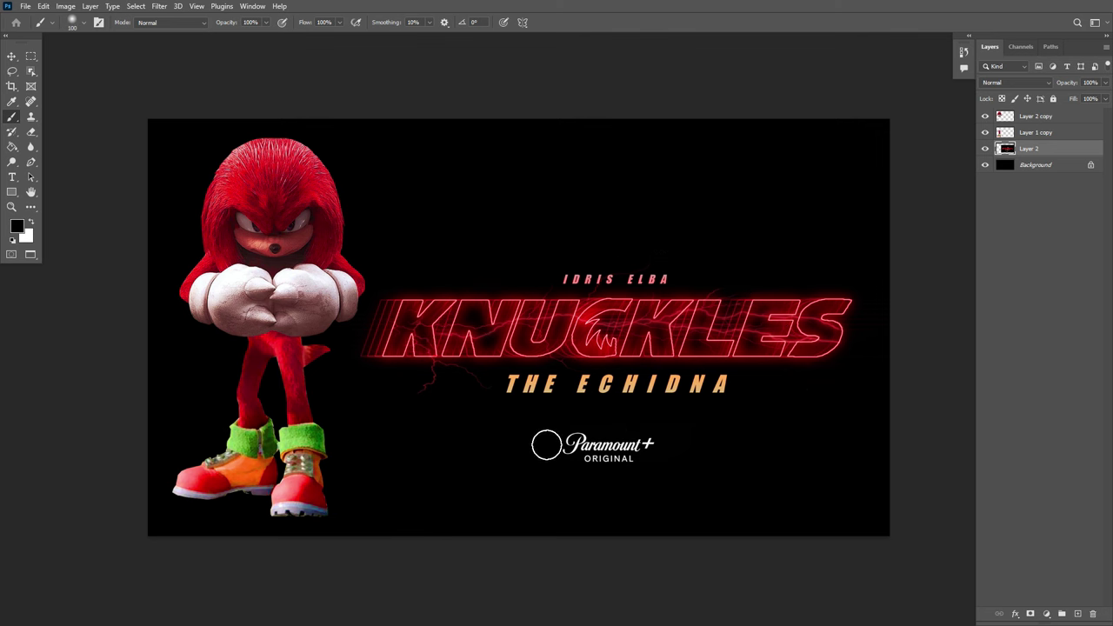
mouse_move(546, 446)
mouse_down()
mouse_move(697, 439)
mouse_move(533, 463)
mouse_move(651, 454)
mouse_move(608, 453)
mouse_move(666, 466)
mouse_up()
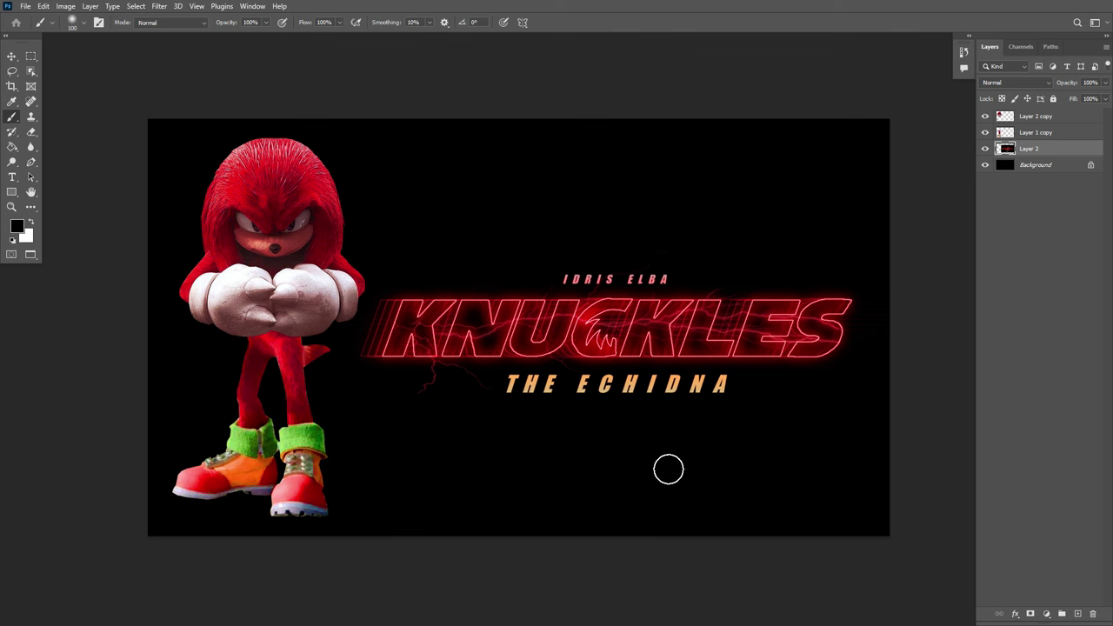
mouse_move(543, 269)
mouse_down()
mouse_move(692, 266)
mouse_move(542, 267)
mouse_move(628, 272)
mouse_up()
key(v)
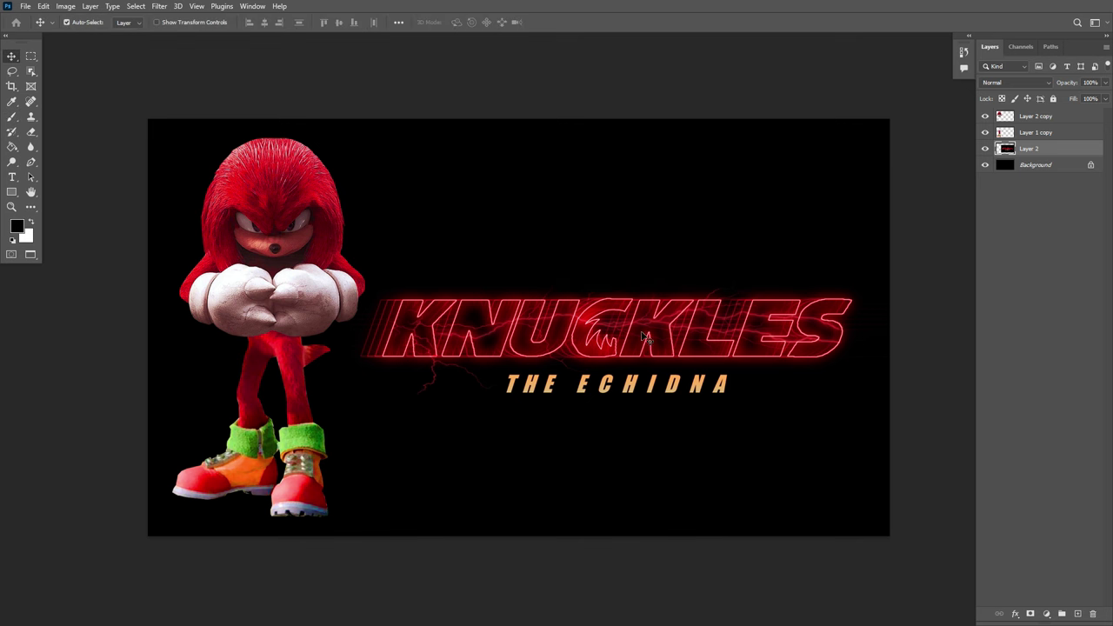
Move the Knuckles title slightly up and to the right, and view the fitted composition full screen
drag(646, 333, 652, 308)
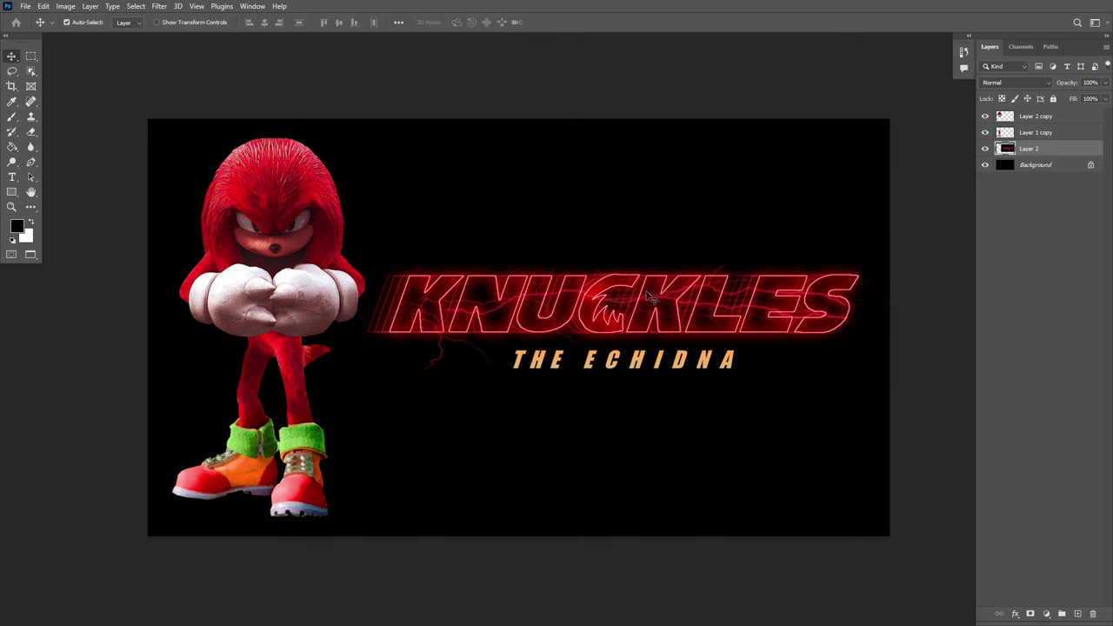
key(z)
click(348, 23)
key(f)
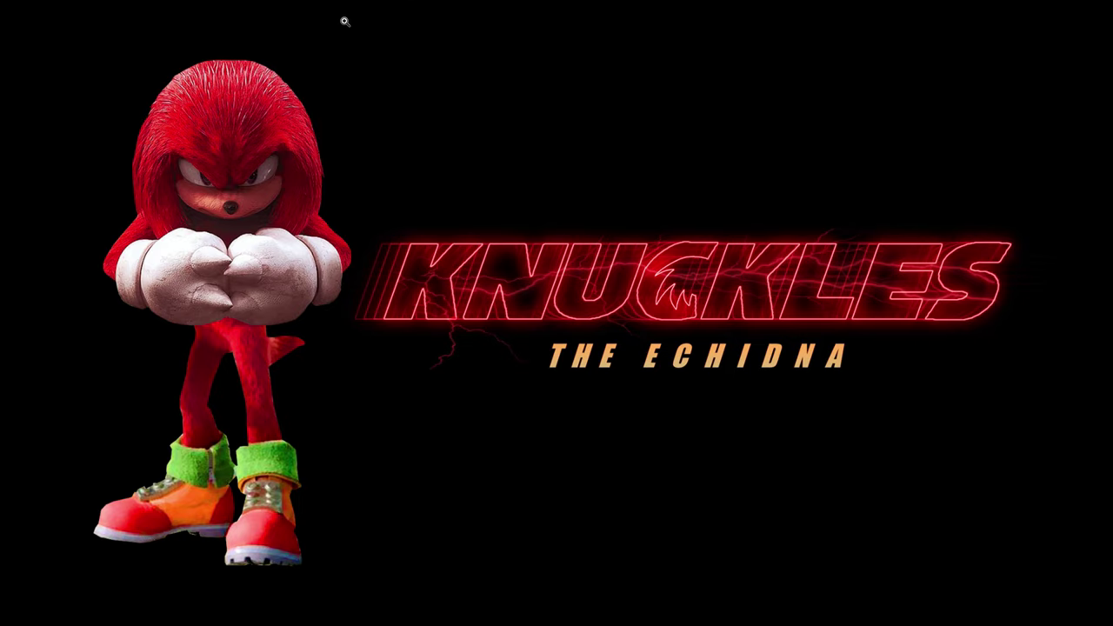